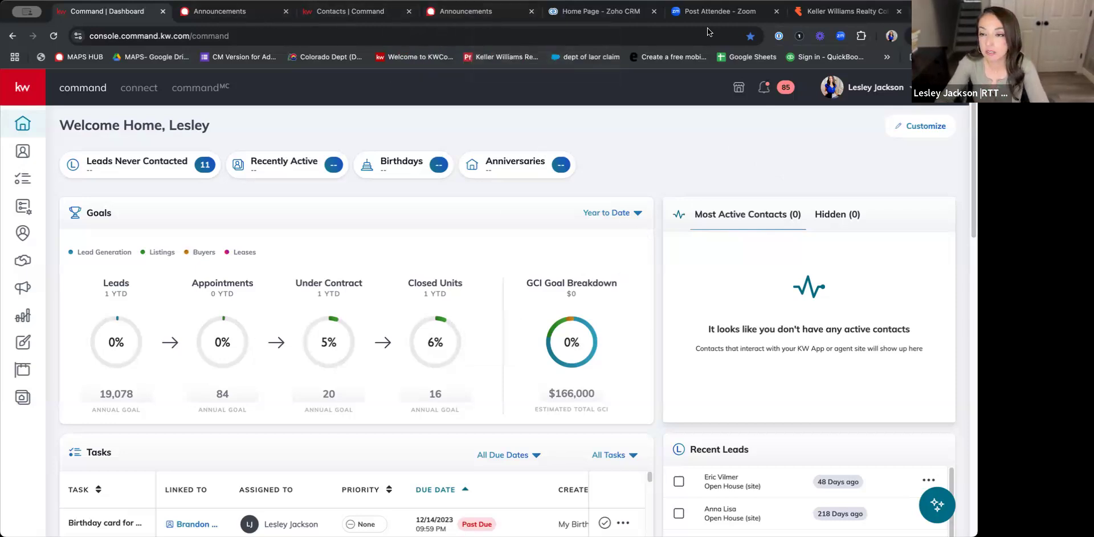
Switch to the Keller Williams Realty Colorado Region page on Eventbrite and look through its upcoming events
left_click(838, 11)
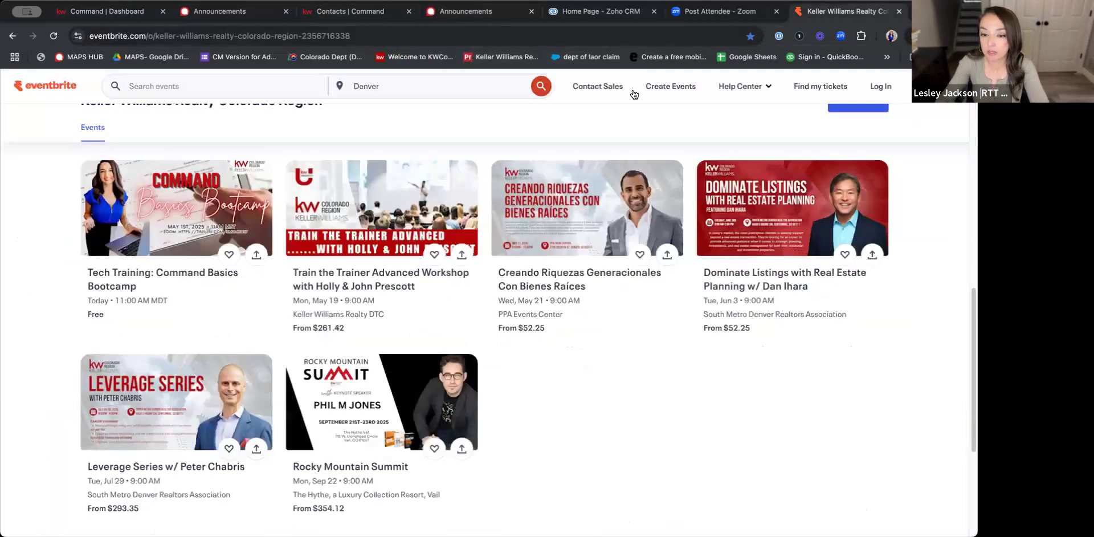
scroll(675, 425, "up", 10)
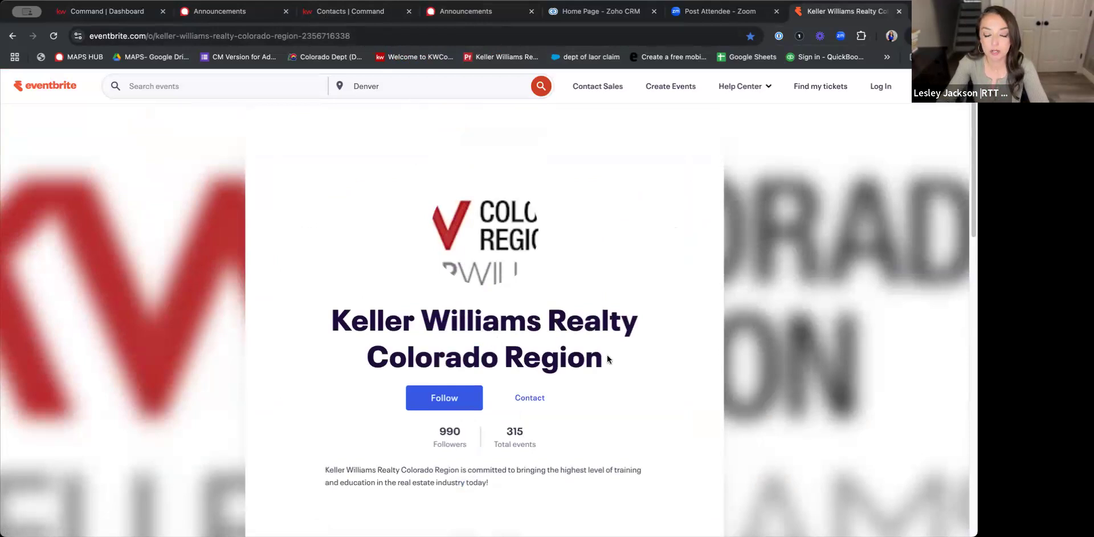
scroll(642, 347, "down", 1)
scroll(641, 348, "down", 8)
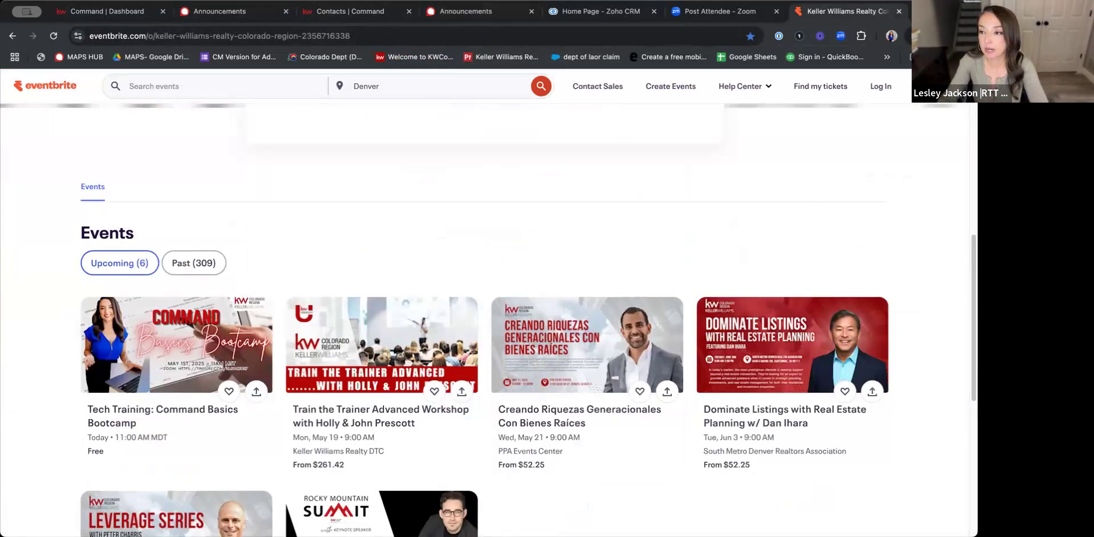
Open YouTube in a new browser tab and go to the subscribed KW Colorado Region channel
key("ctrl+t")
left_click(707, 29)
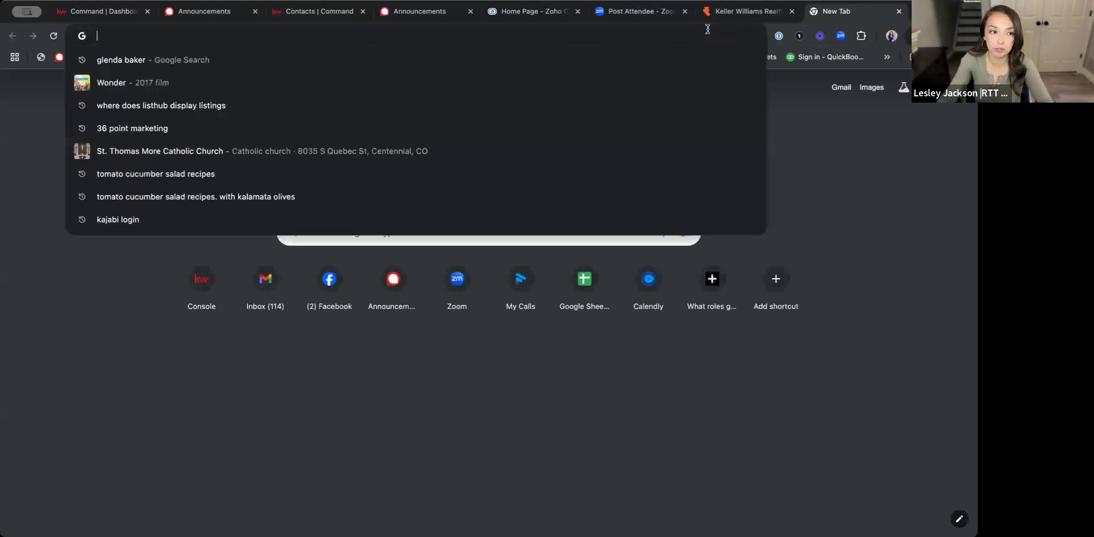
type("youtube")
key("Return")
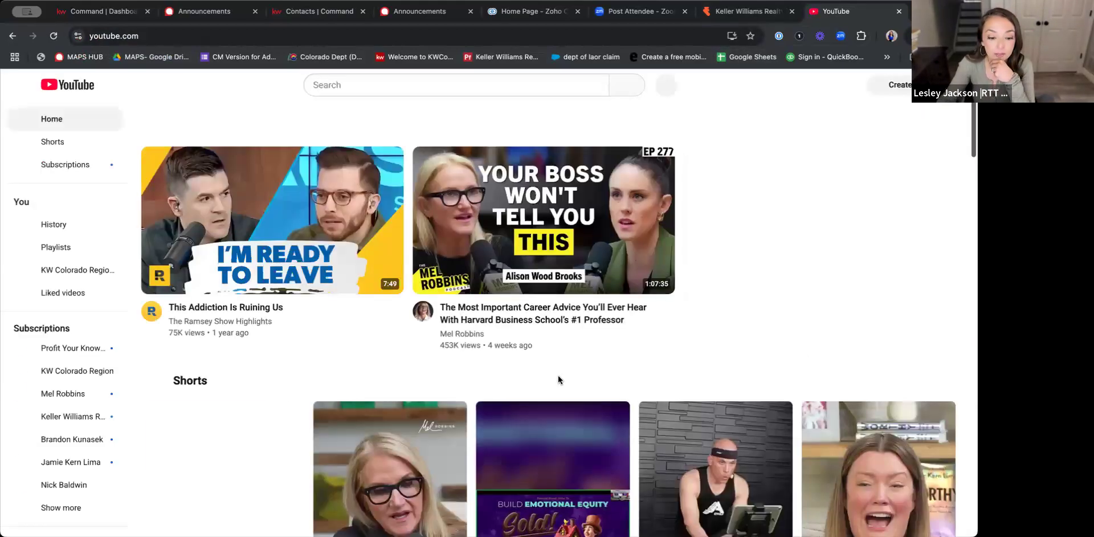
left_click(68, 372)
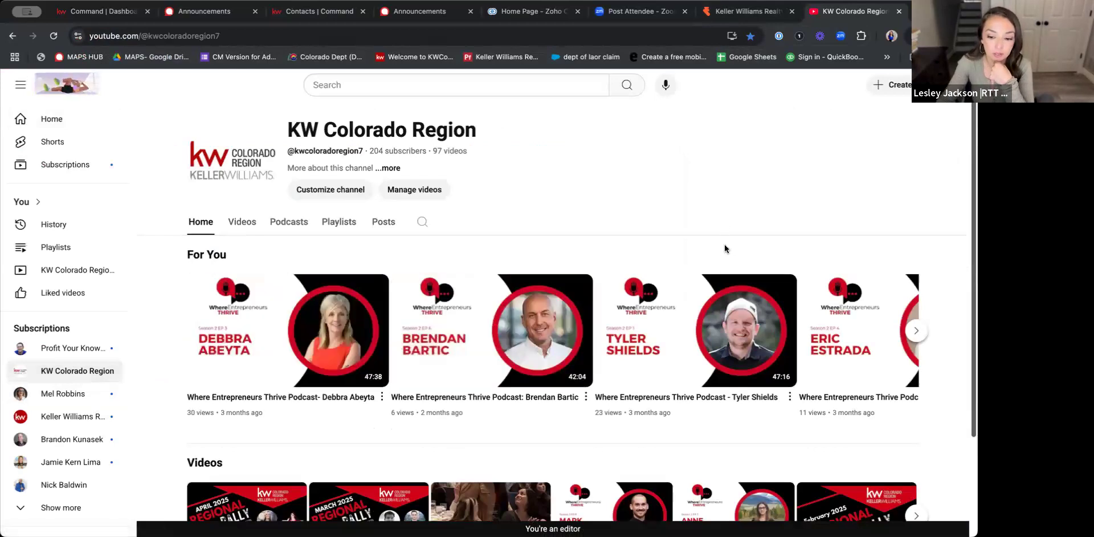
Browse the KW Colorado Region channel's home page and display its created playlists
scroll(627, 375, "down", 2)
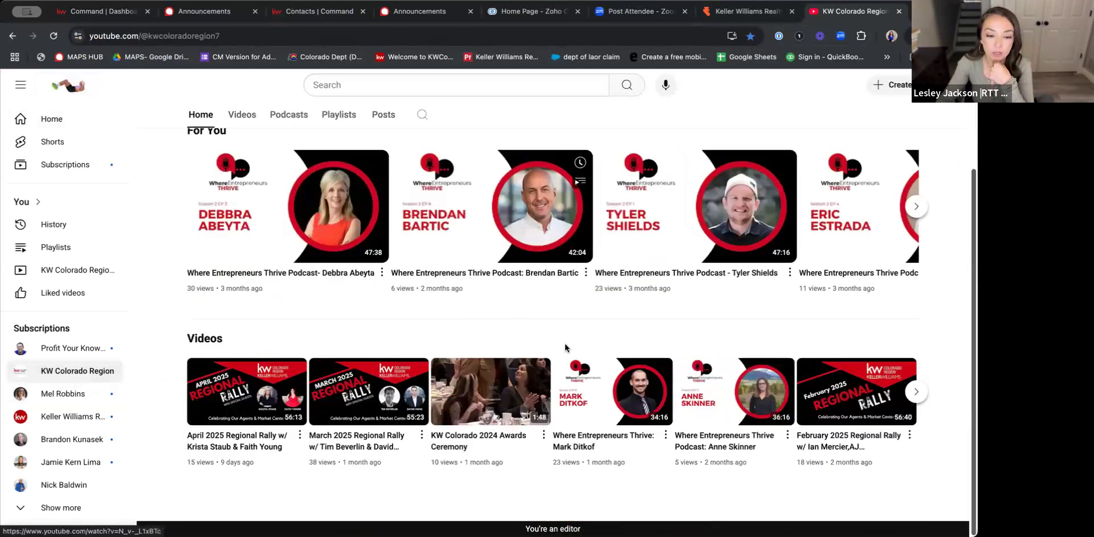
scroll(470, 340, "up", 2)
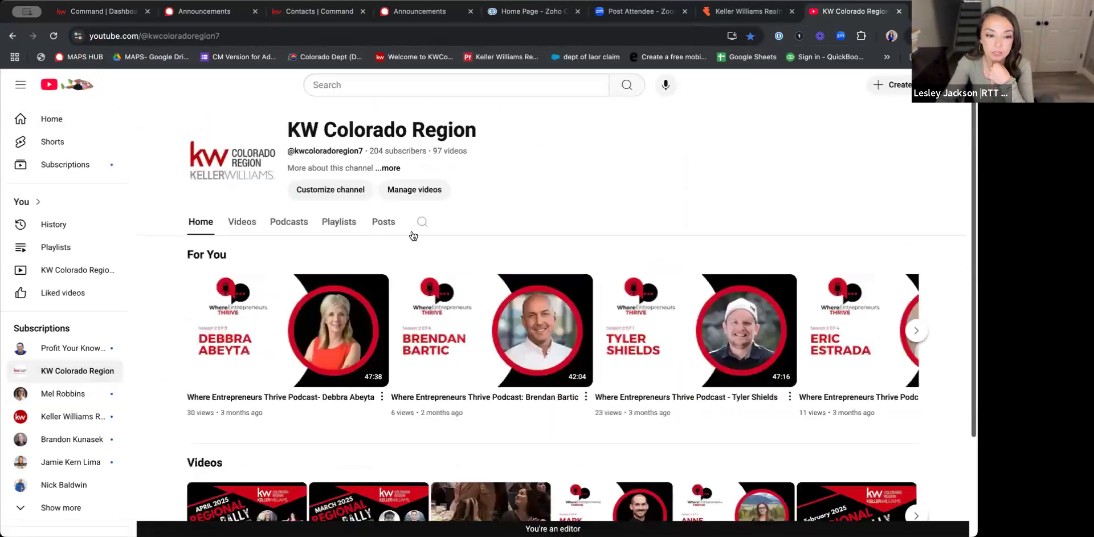
left_click(342, 227)
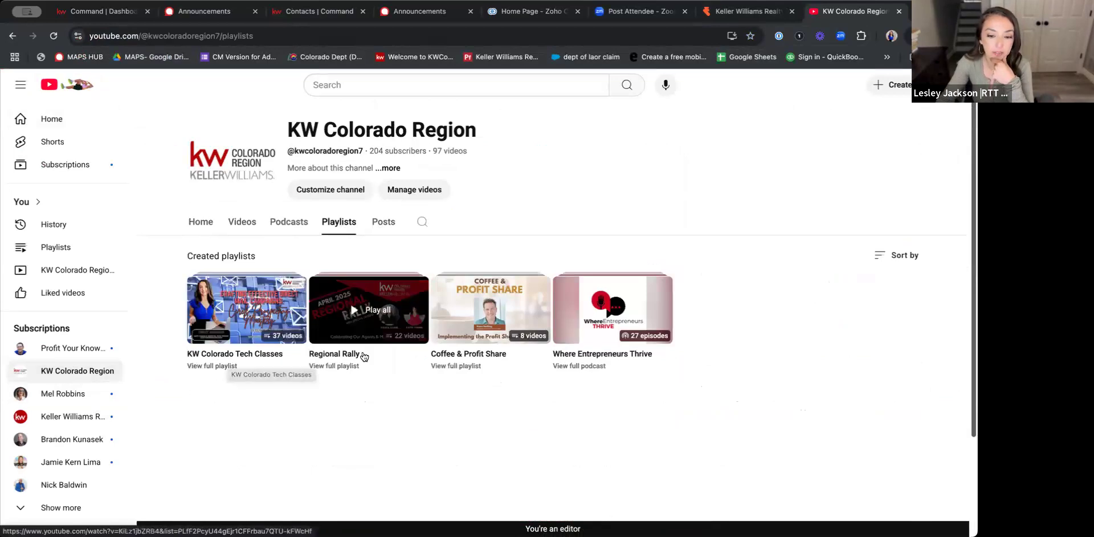
Return to the KW Command dashboard and review the Goals, Tasks and Recent Leads widgets
left_click(111, 12)
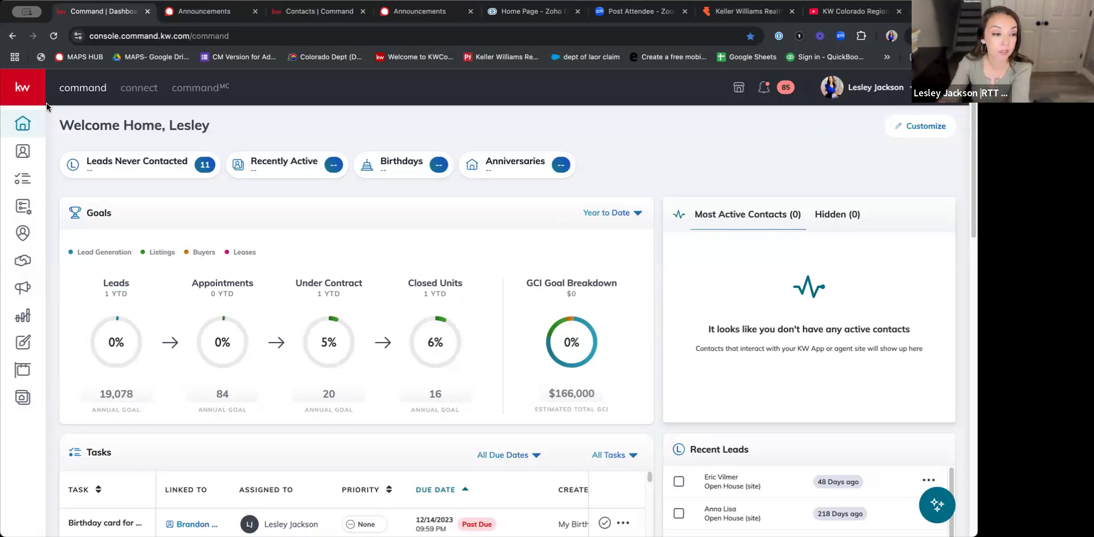
scroll(753, 273, "down", 1)
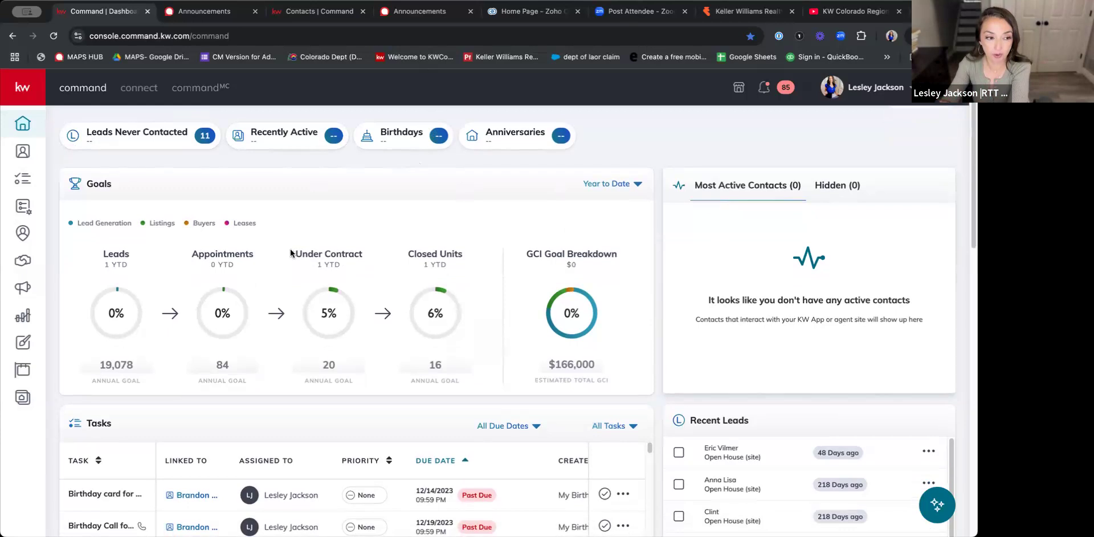
scroll(685, 299, "down", 1)
scroll(685, 299, "down", 1)
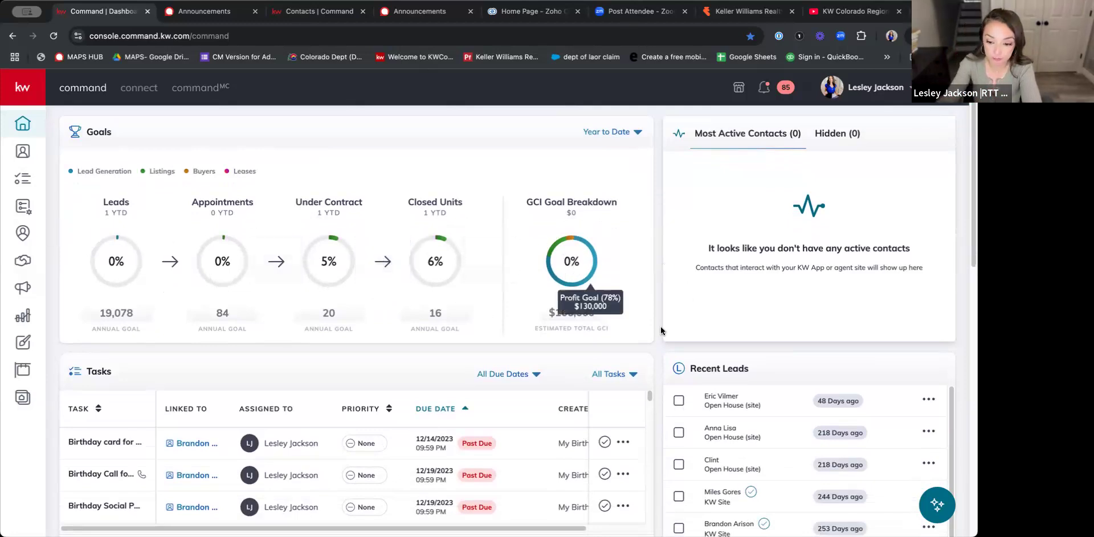
scroll(762, 338, "down", 1)
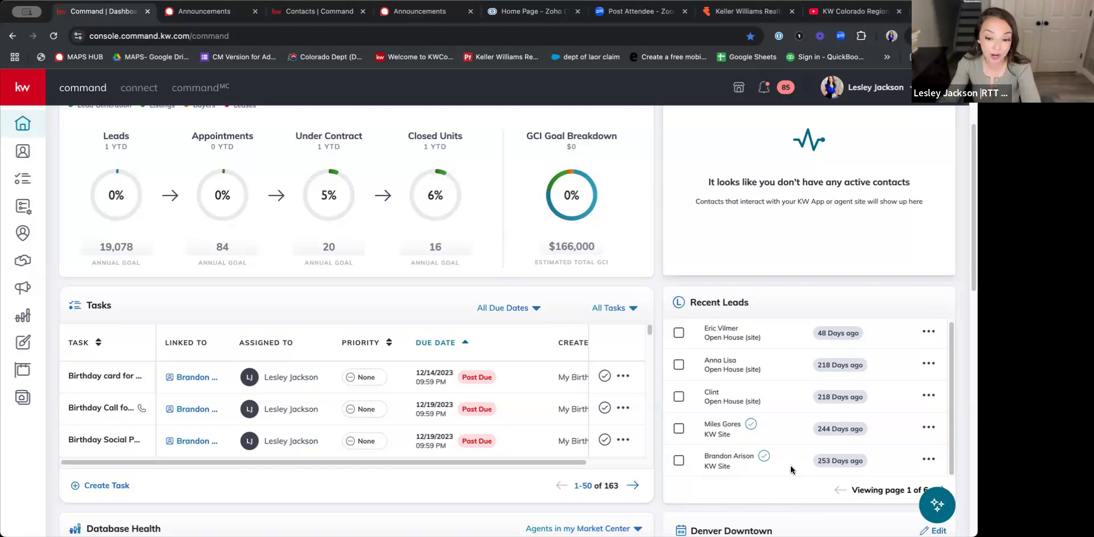
scroll(369, 405, "down", 1)
scroll(308, 342, "up", 1)
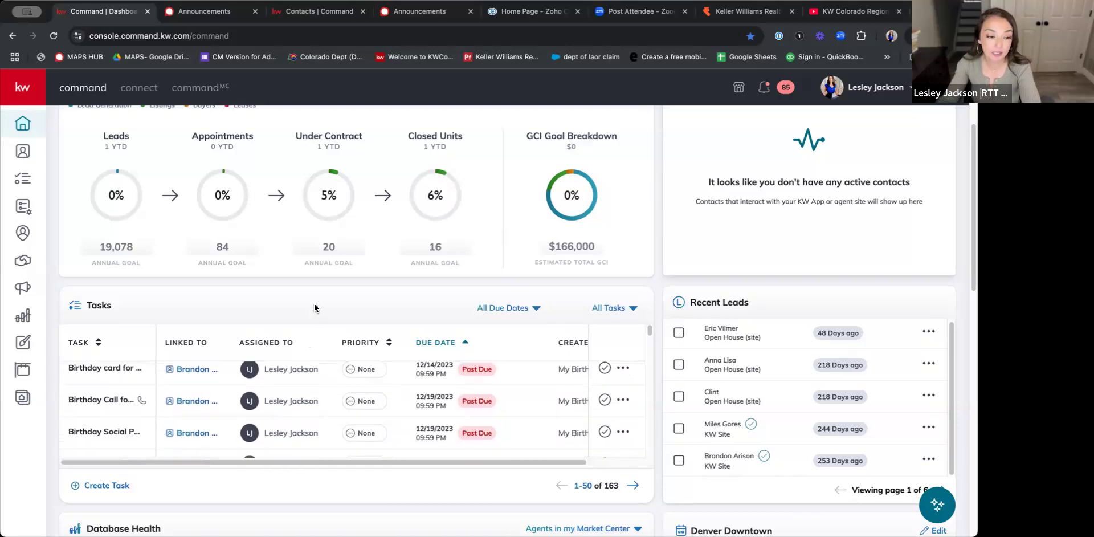
scroll(316, 308, "down", 1)
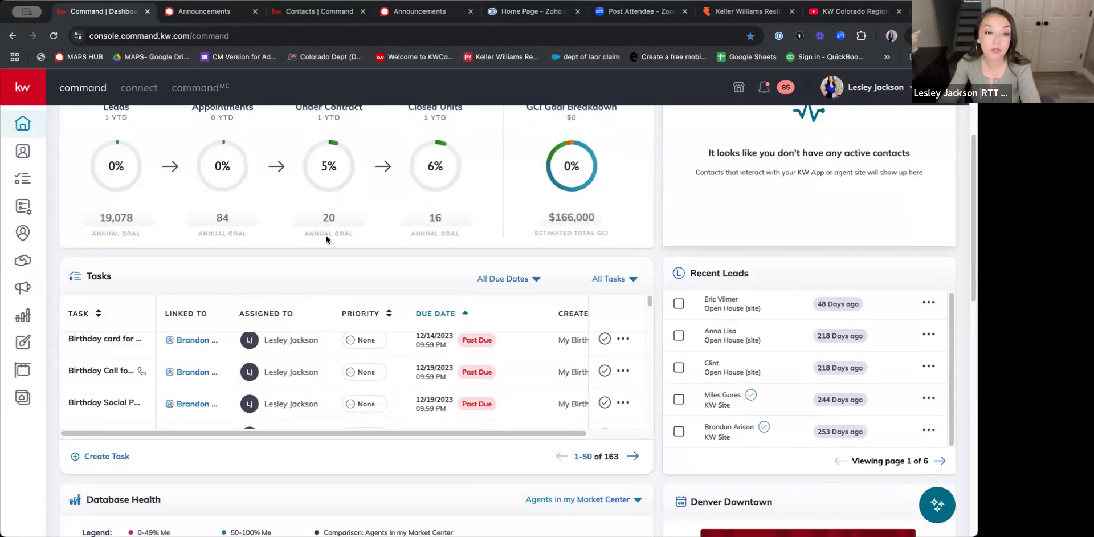
scroll(521, 244, "down", 2)
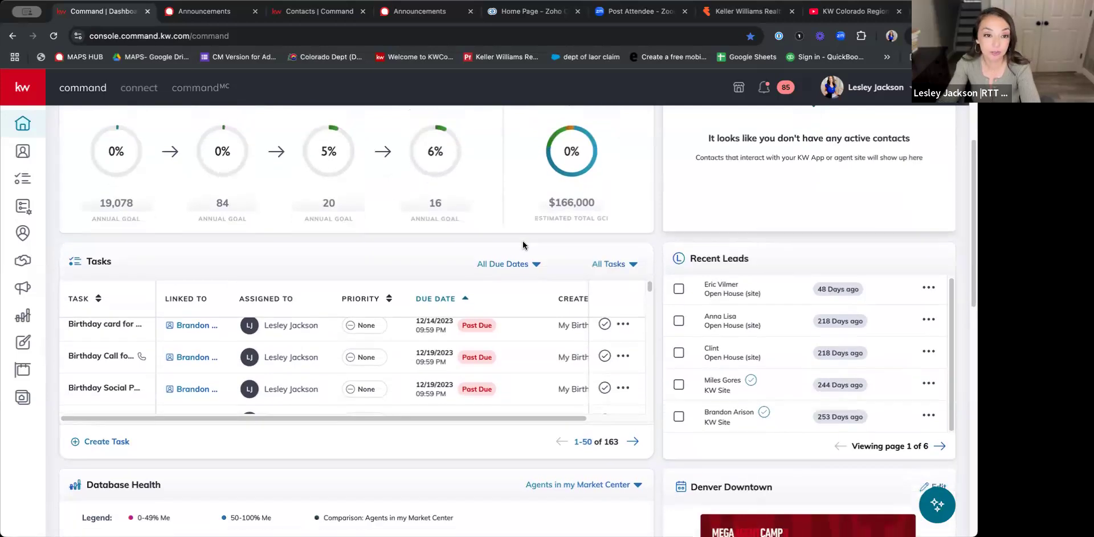
scroll(512, 355, "down", 1)
scroll(512, 354, "down", 2)
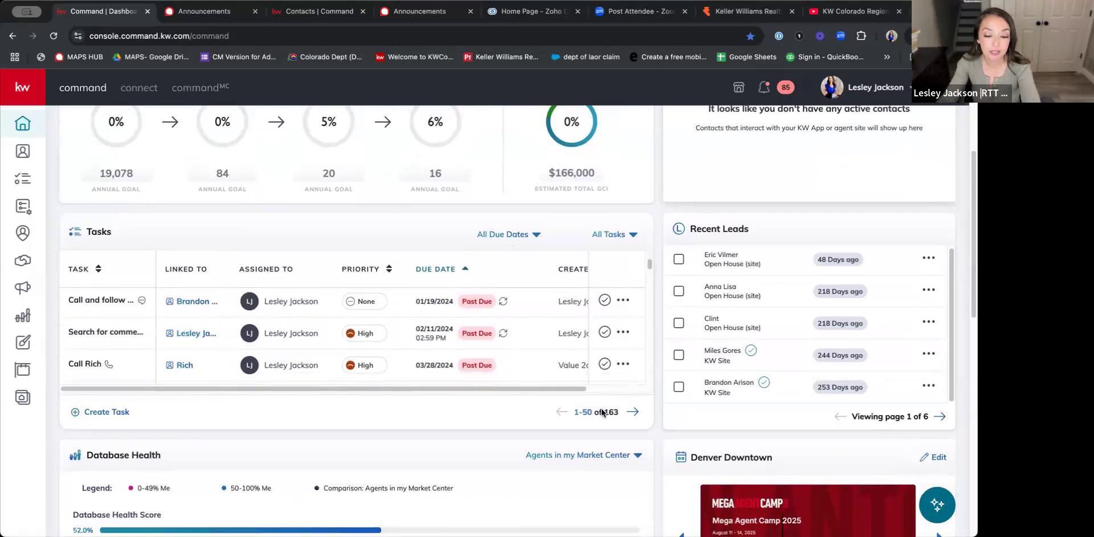
Examine the Database Health, Product Updates and Denver Downtown events widgets further down the dashboard
scroll(630, 415, "down", 5)
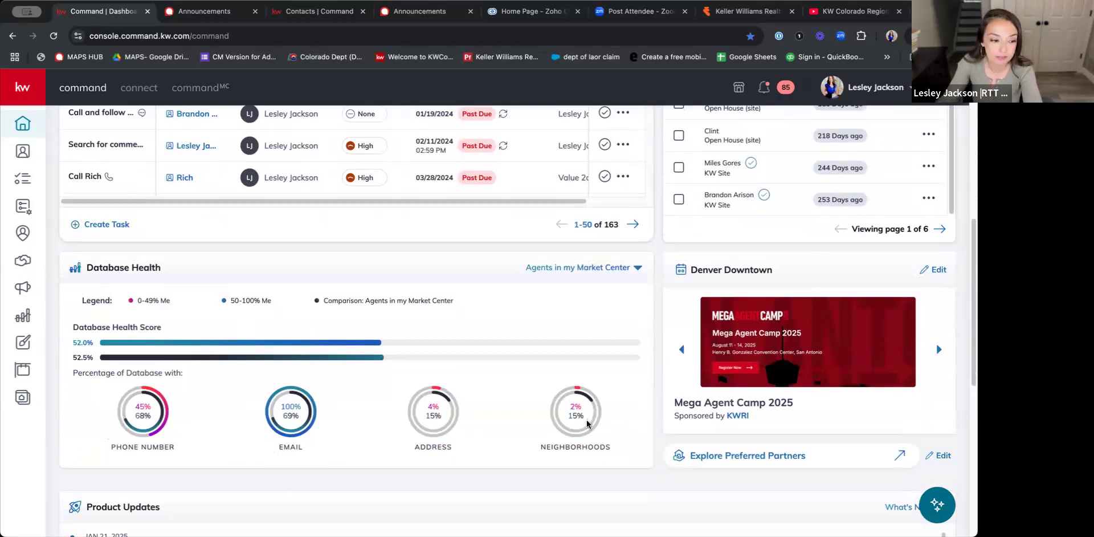
scroll(279, 376, "down", 1)
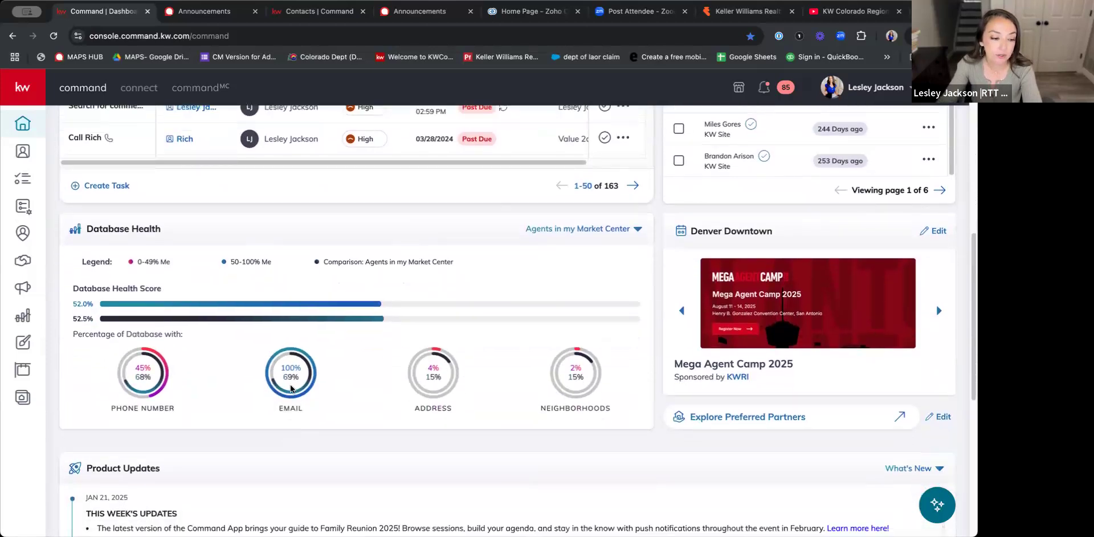
scroll(403, 414, "down", 3)
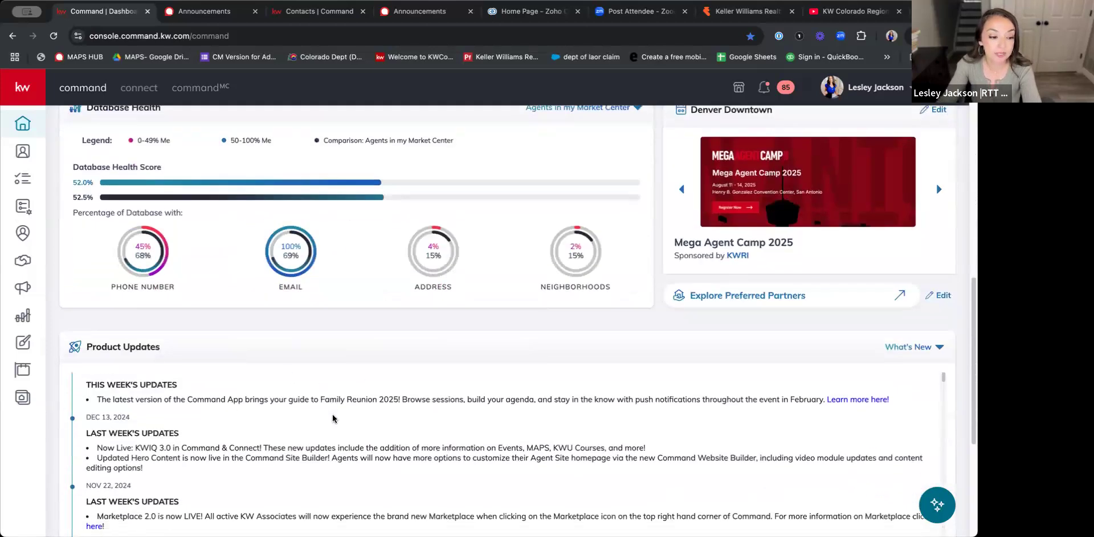
scroll(333, 418, "down", 2)
scroll(578, 459, "up", 3)
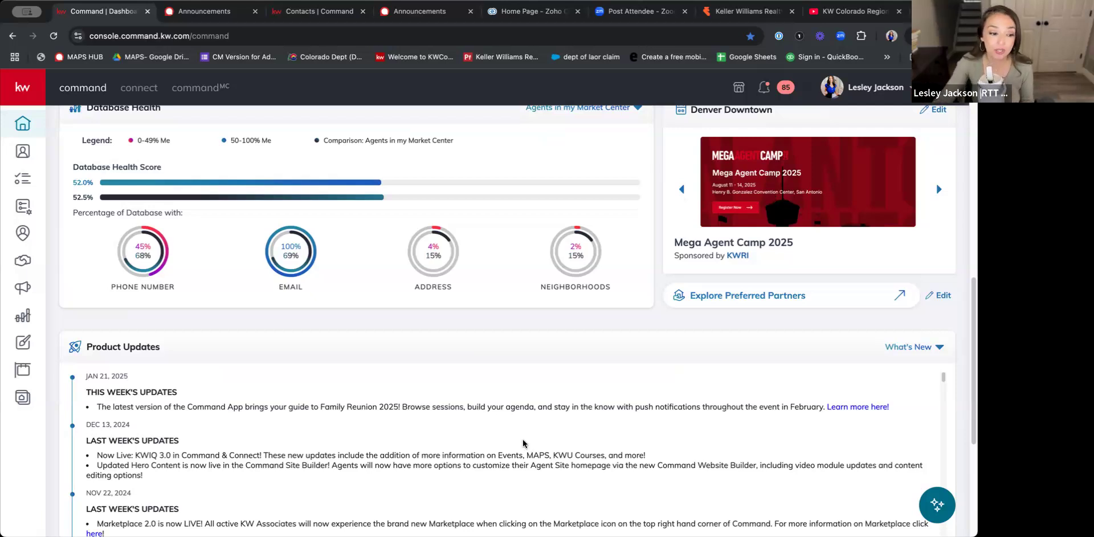
scroll(550, 439, "down", 1)
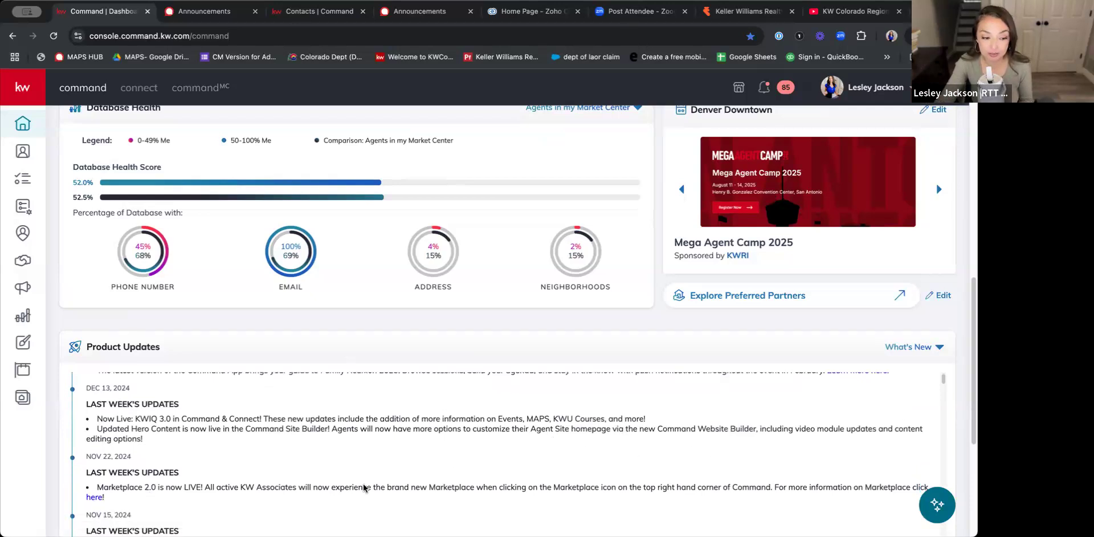
scroll(894, 376, "up", 1)
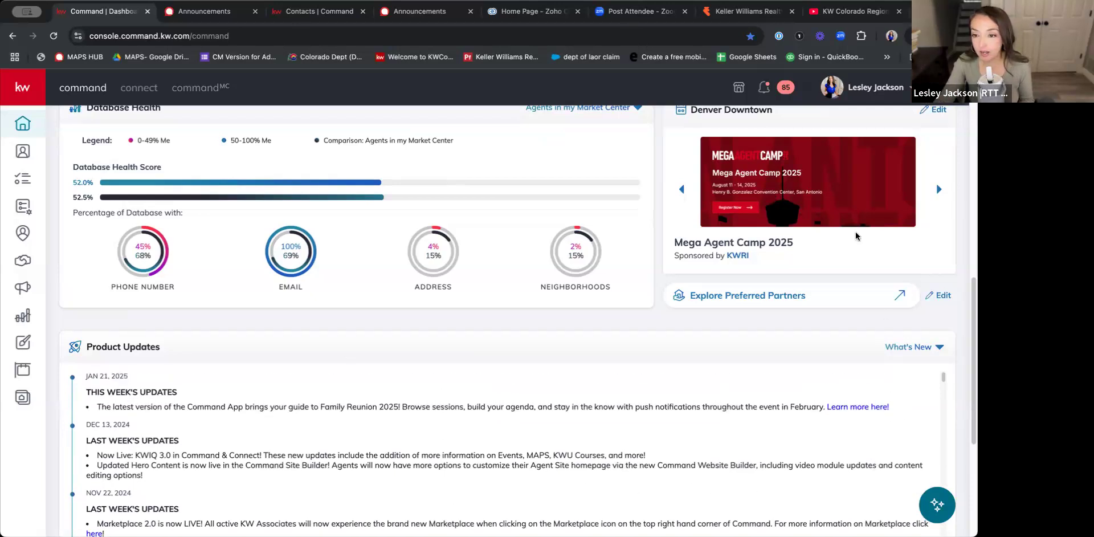
scroll(889, 234, "up", 2)
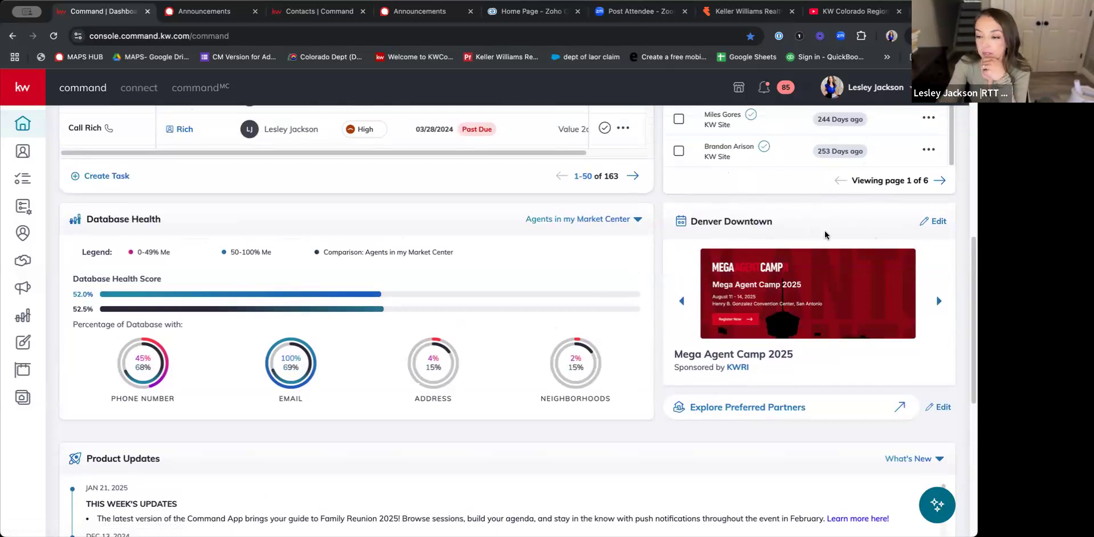
scroll(906, 233, "up", 2)
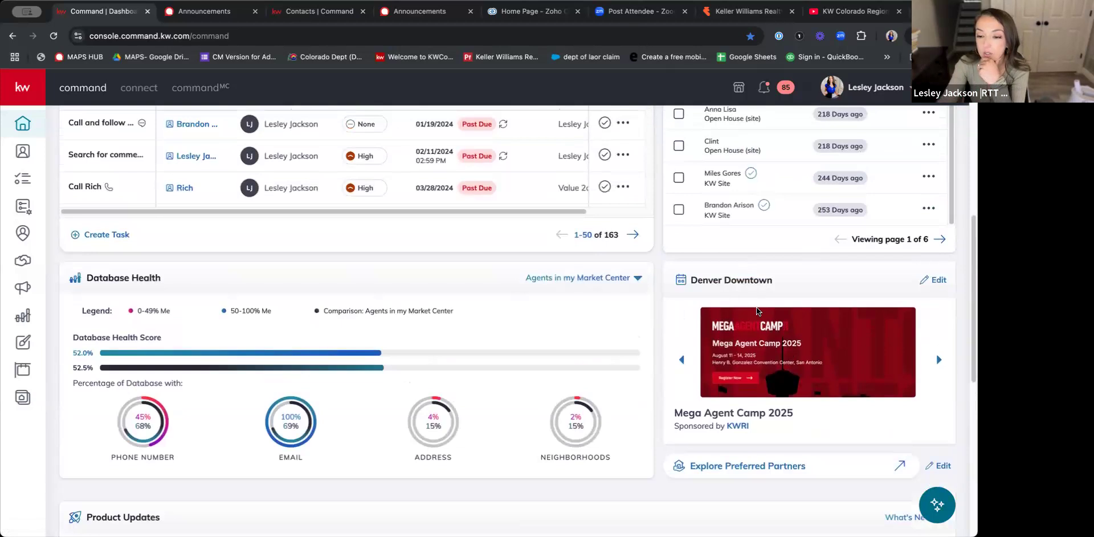
mouse_move(781, 385)
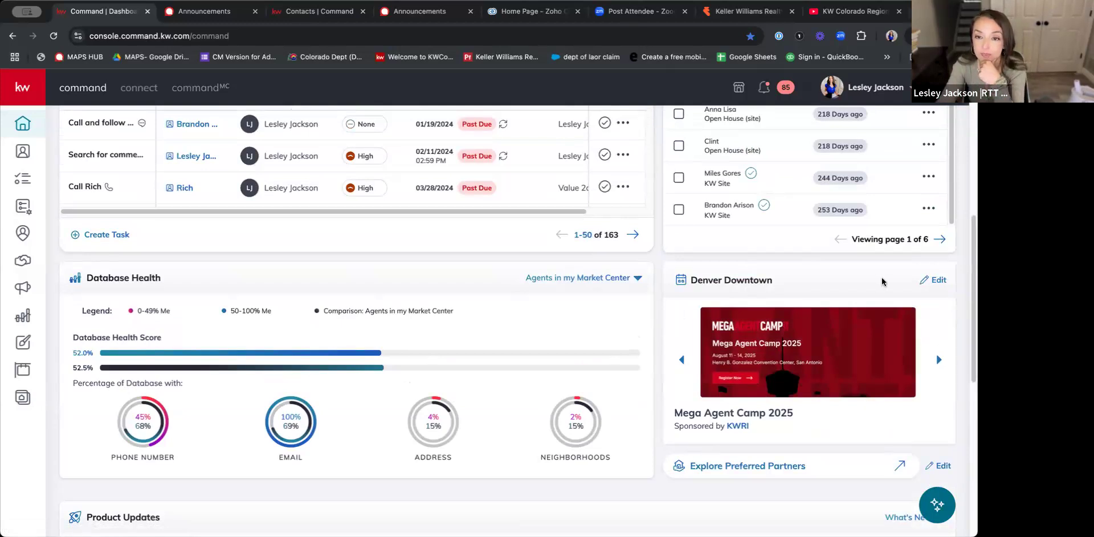
In the home customization, rearrange the widgets so Database Health sits above Tasks and Recent Leads above Most Active Contacts
scroll(883, 282, "up", 1)
scroll(920, 251, "up", 4)
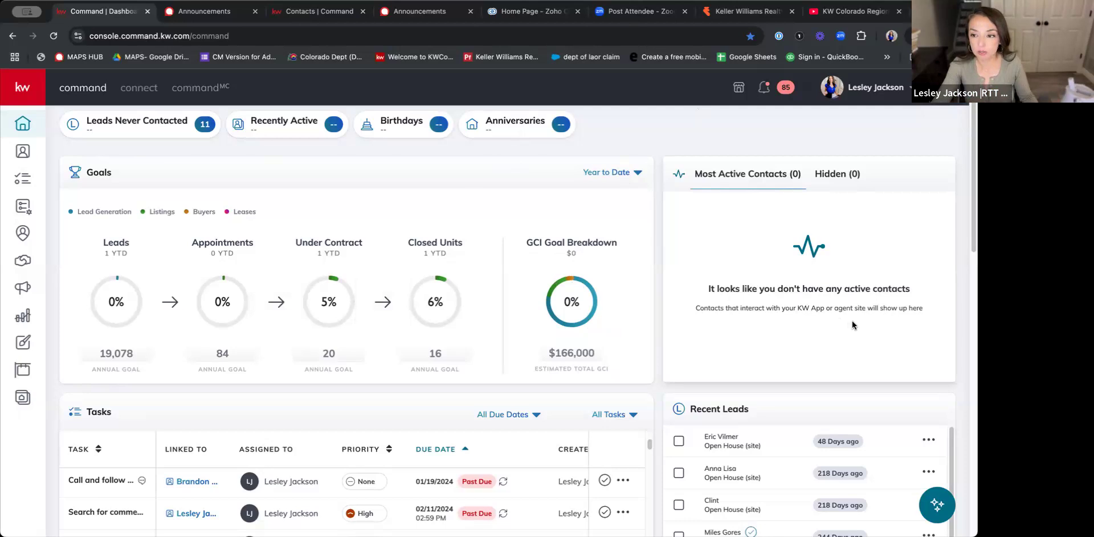
scroll(851, 321, "up", 1)
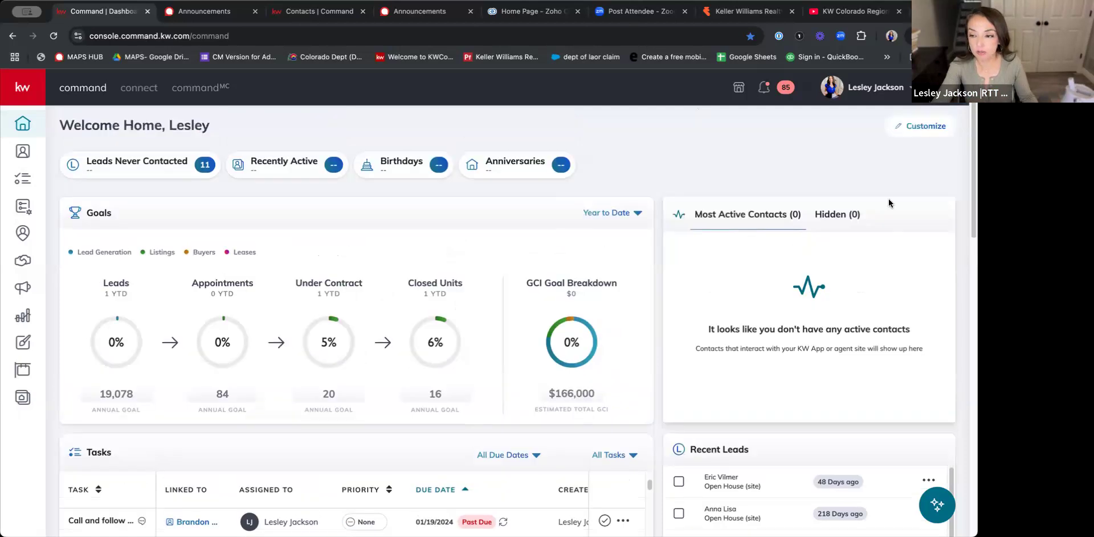
left_click(920, 127)
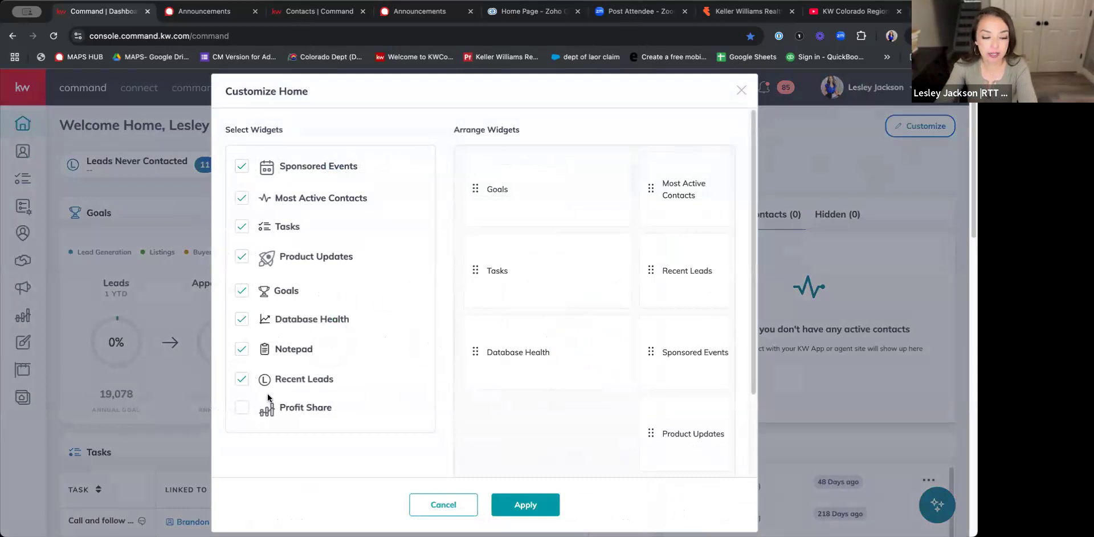
scroll(265, 381, "down", 2)
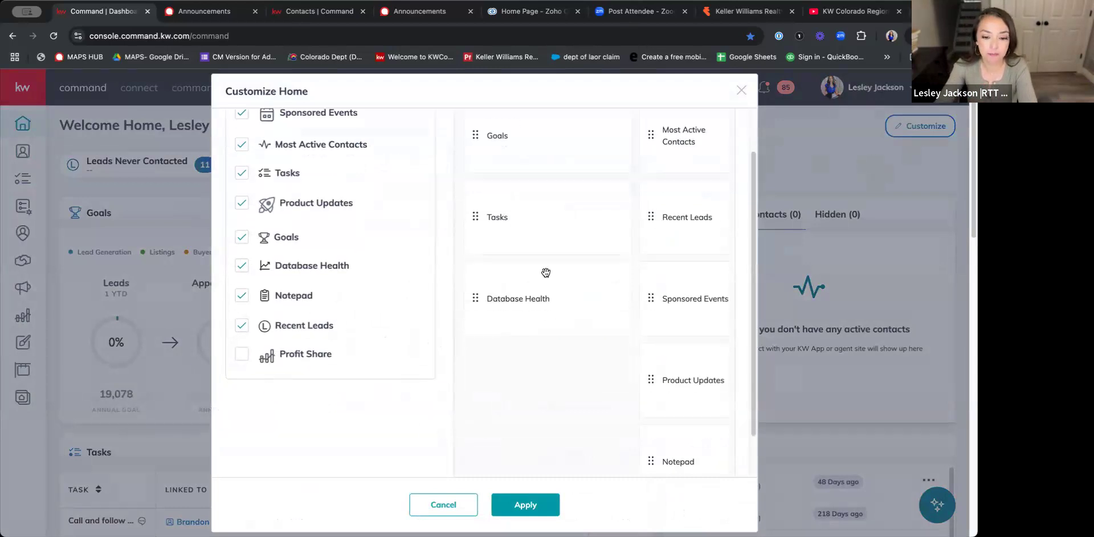
mouse_move(562, 265)
left_mouse_down()
mouse_move(567, 171)
mouse_move(564, 266)
mouse_move(597, 280)
left_mouse_up()
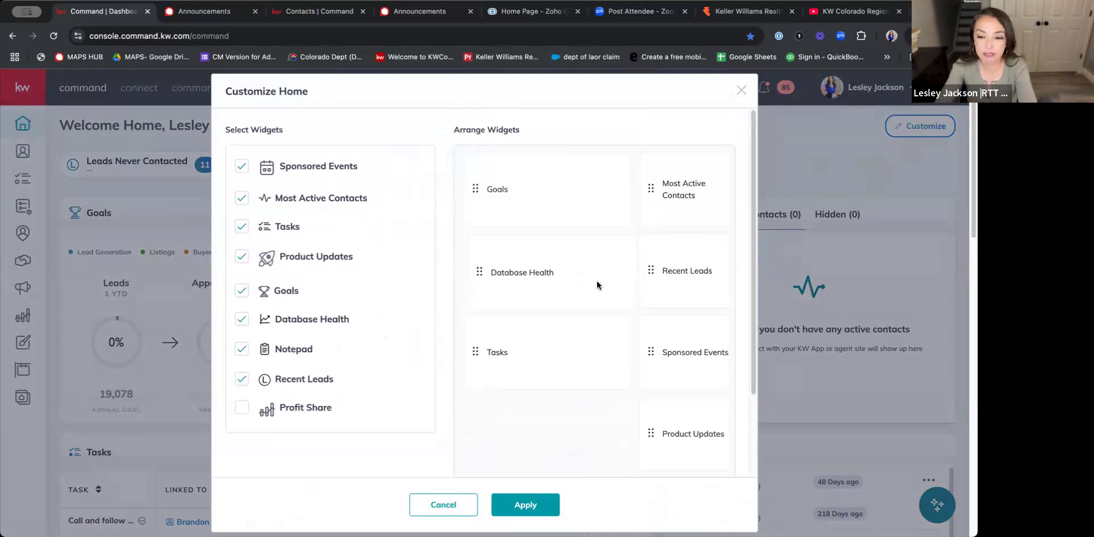
left_click_drag(683, 274, 689, 212)
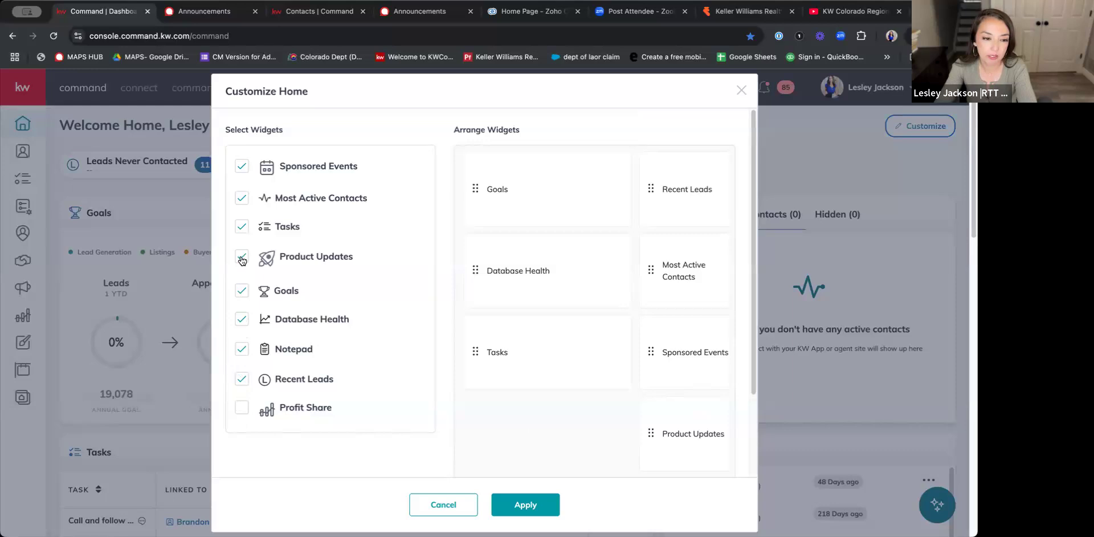
Exclude the Notepad widget from the home page, keep Sponsored Events included, and apply the customized layout
left_click(242, 168)
left_click(242, 168)
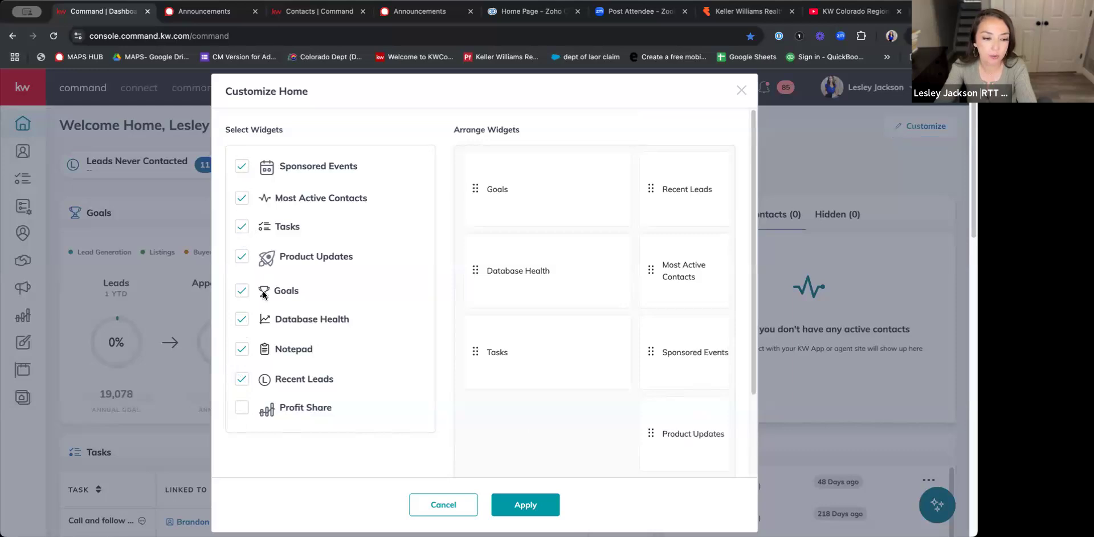
left_click(244, 350)
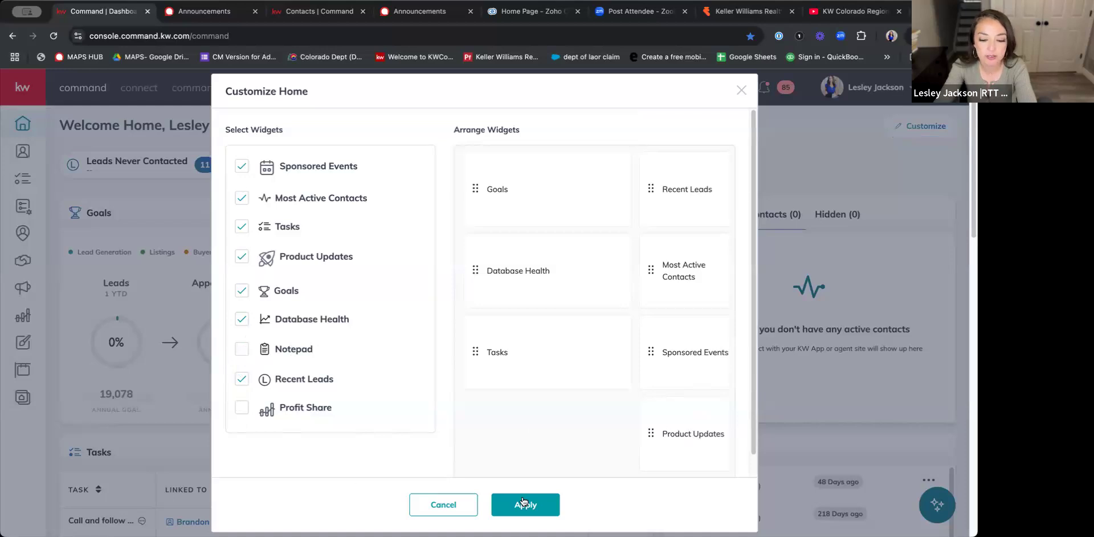
left_click(525, 505)
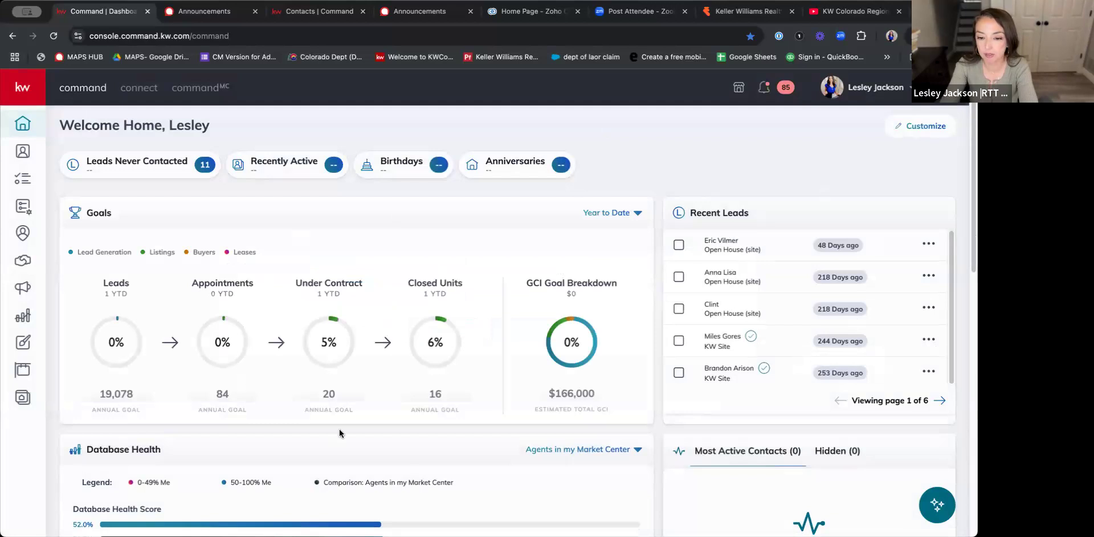
Review the customized home page from Goals and Database Health down through Tasks and Product Updates, ending back at the page start
scroll(707, 385, "down", 3)
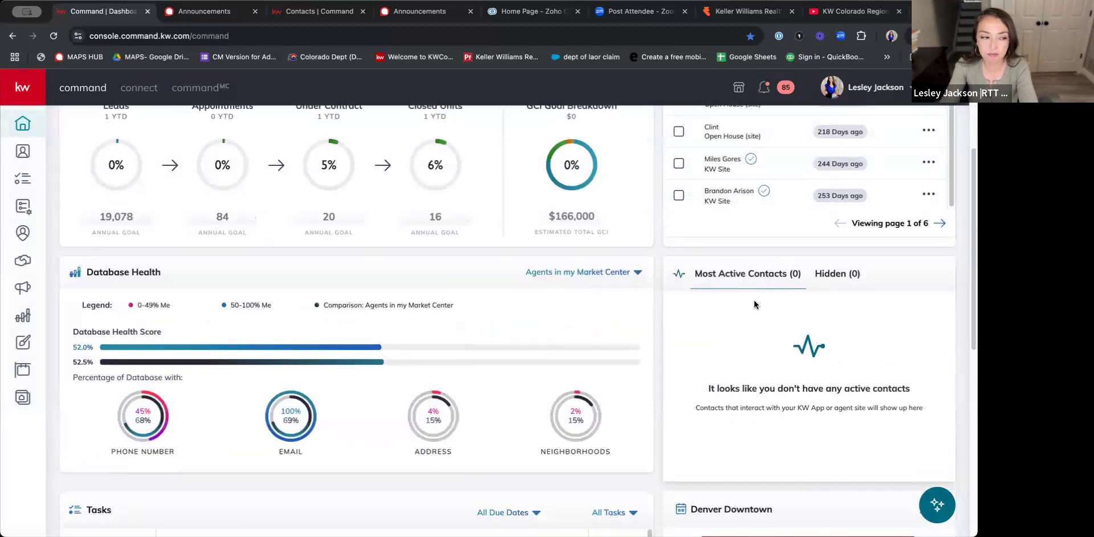
scroll(758, 308, "down", 7)
scroll(874, 415, "down", 15)
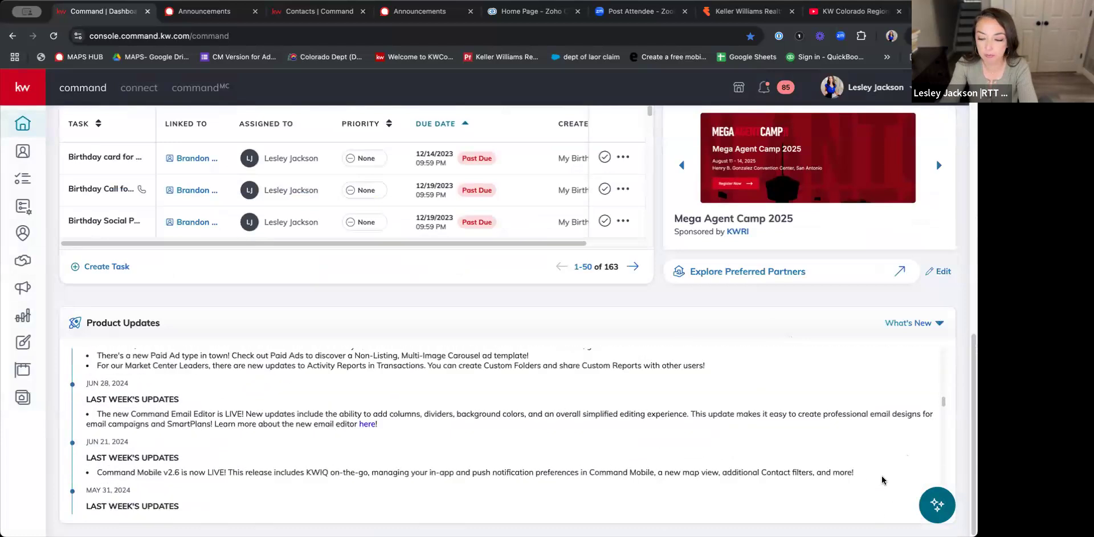
scroll(882, 479, "up", 10)
scroll(871, 228, "up", 10)
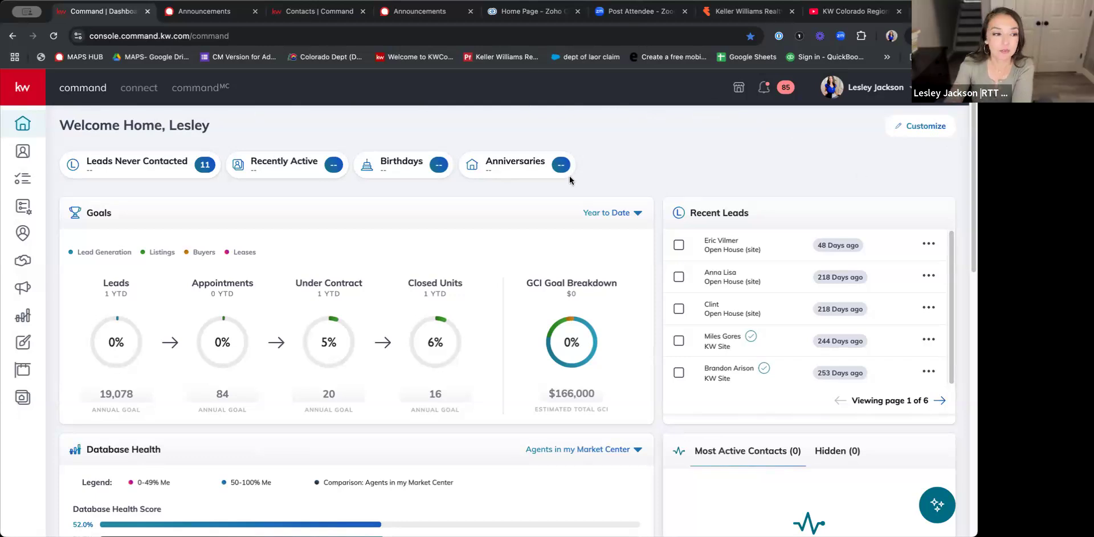
Open the Contacts list and download the premade Command import template, leaving the file upload dialog without importing
left_click(28, 96)
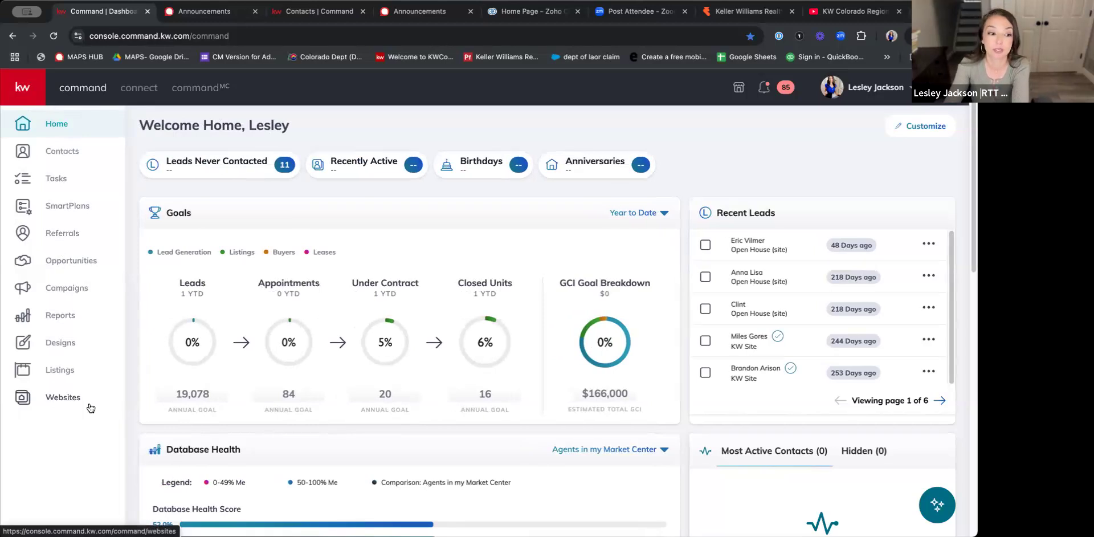
left_click(61, 156)
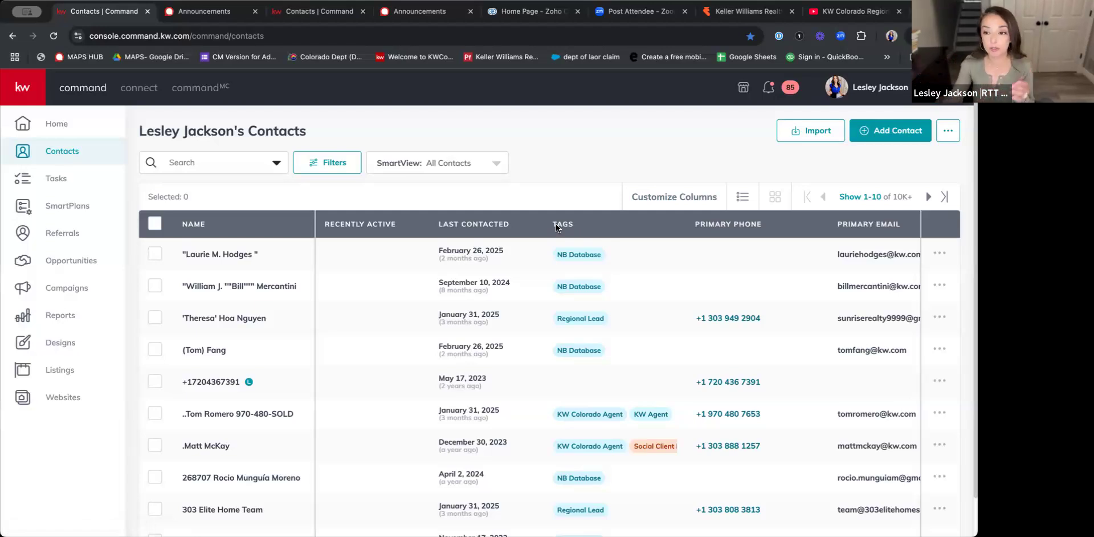
left_click(810, 138)
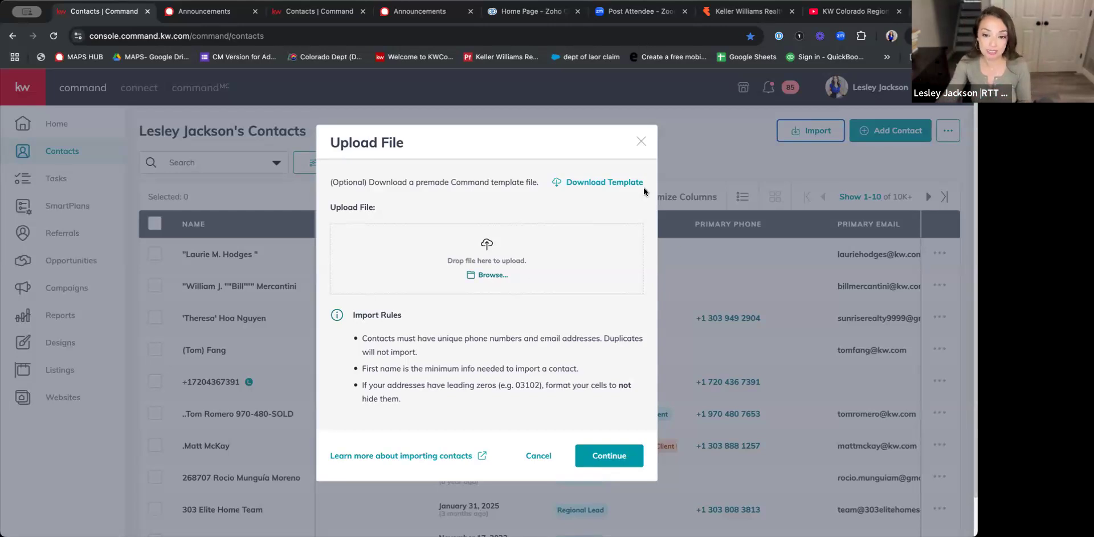
left_click(598, 186)
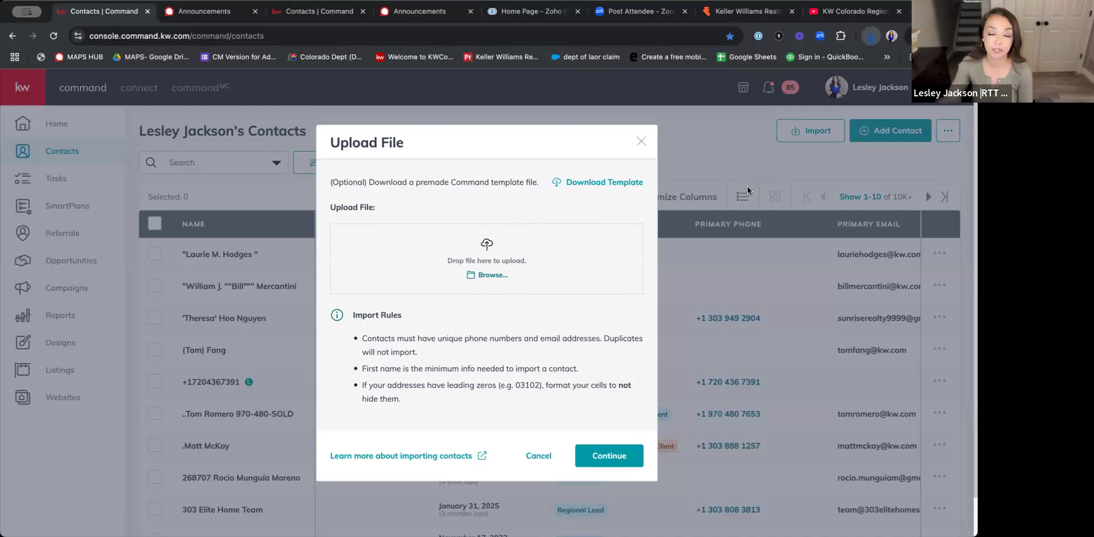
left_click(641, 141)
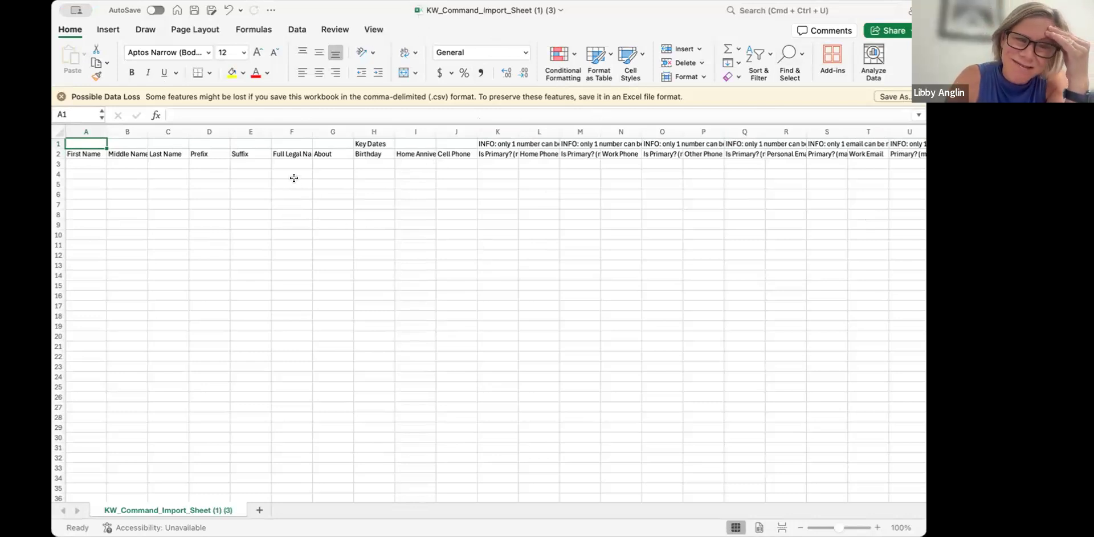
In the downloaded Excel import sheet, select the first row and fit column K to the width of its contents
left_click(58, 143)
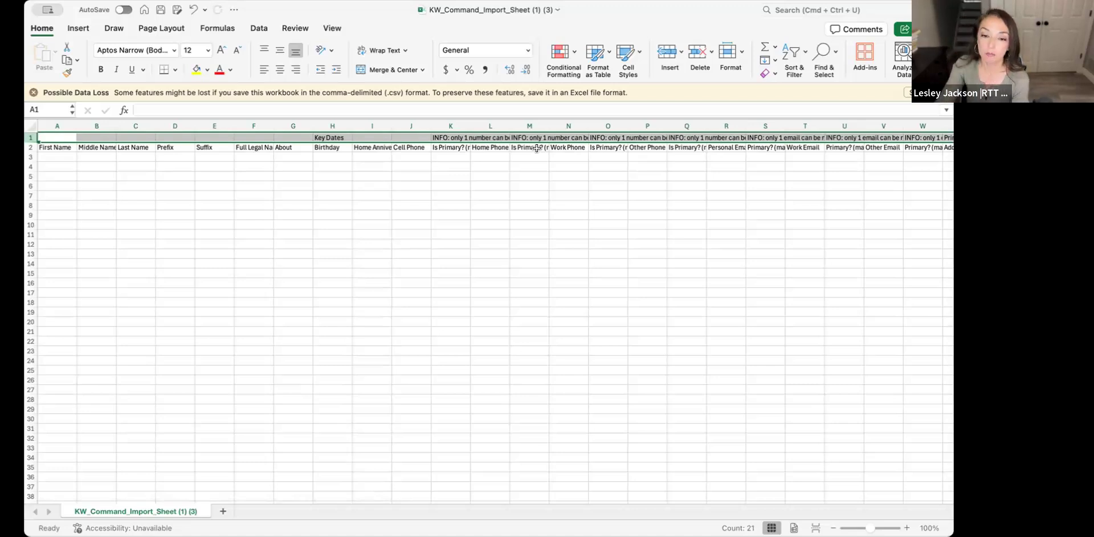
left_click_drag(475, 129, 475, 129)
double_click(475, 129)
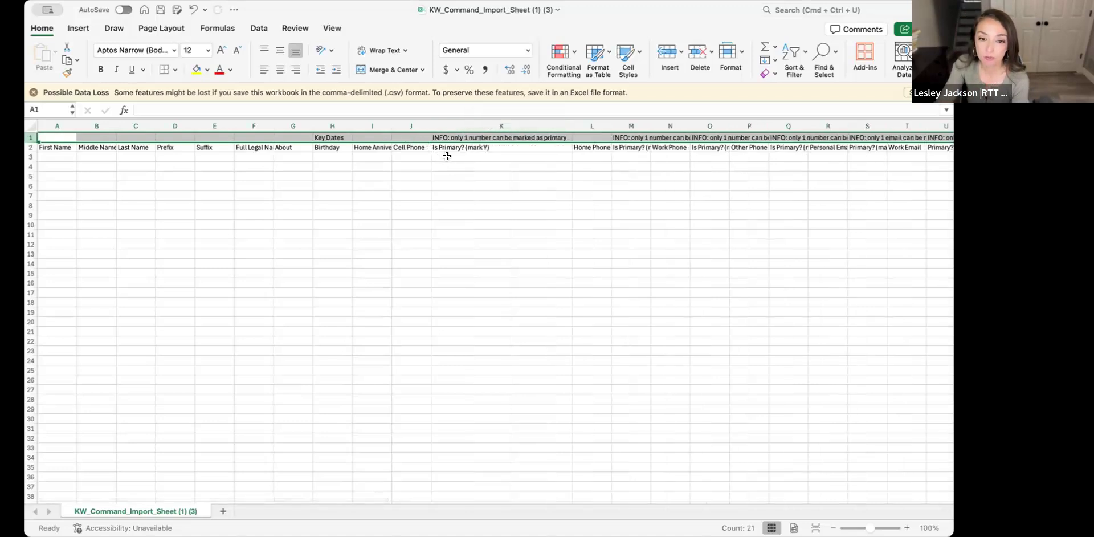
Under the Is Primary? header beside Cell Phone, enter y in cell K3 to mark the number as primary
left_click(446, 156)
left_click(452, 149)
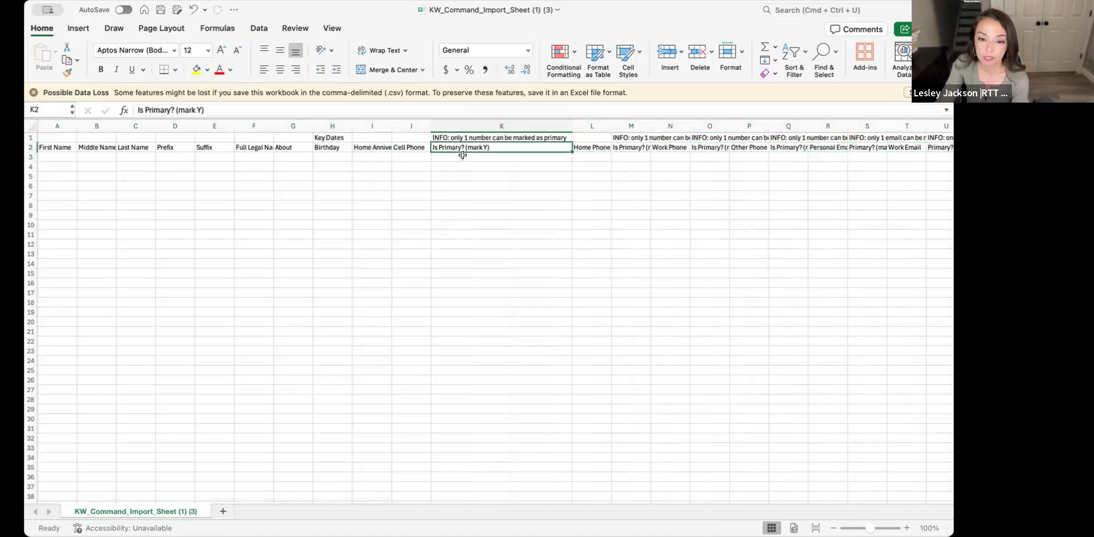
left_click(406, 156)
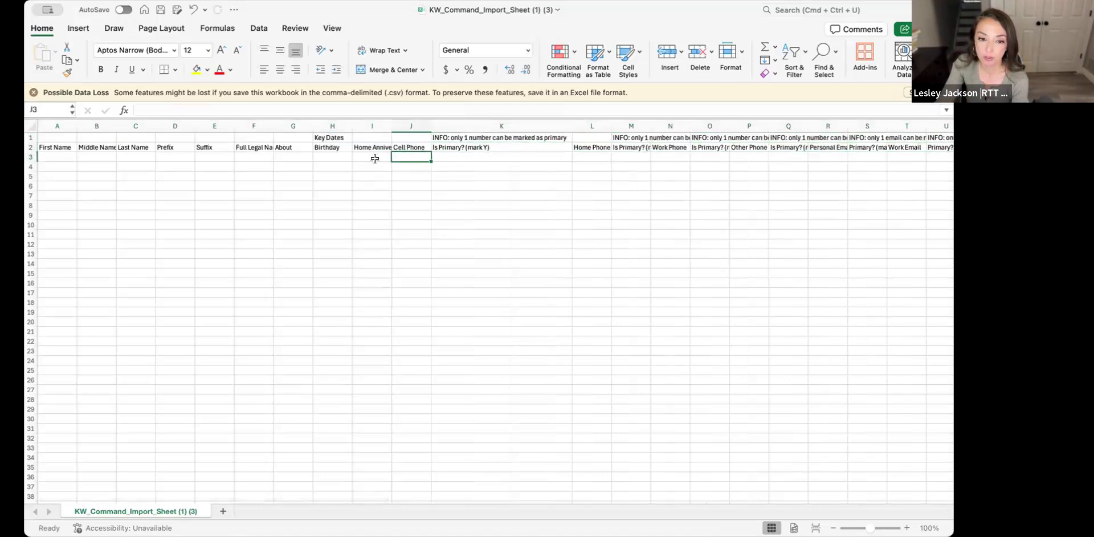
left_click(595, 147)
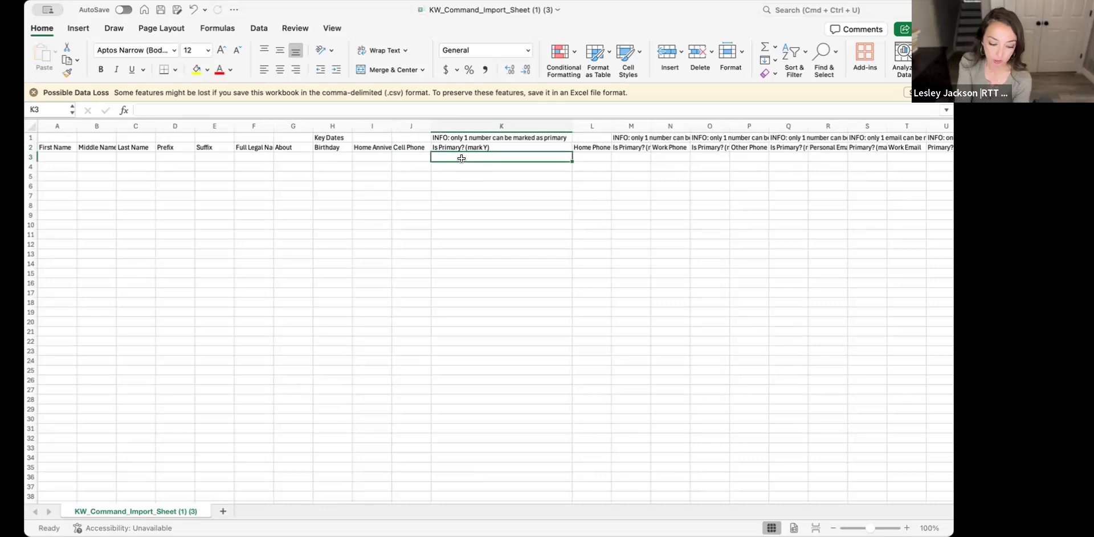
type("y")
left_click(655, 166)
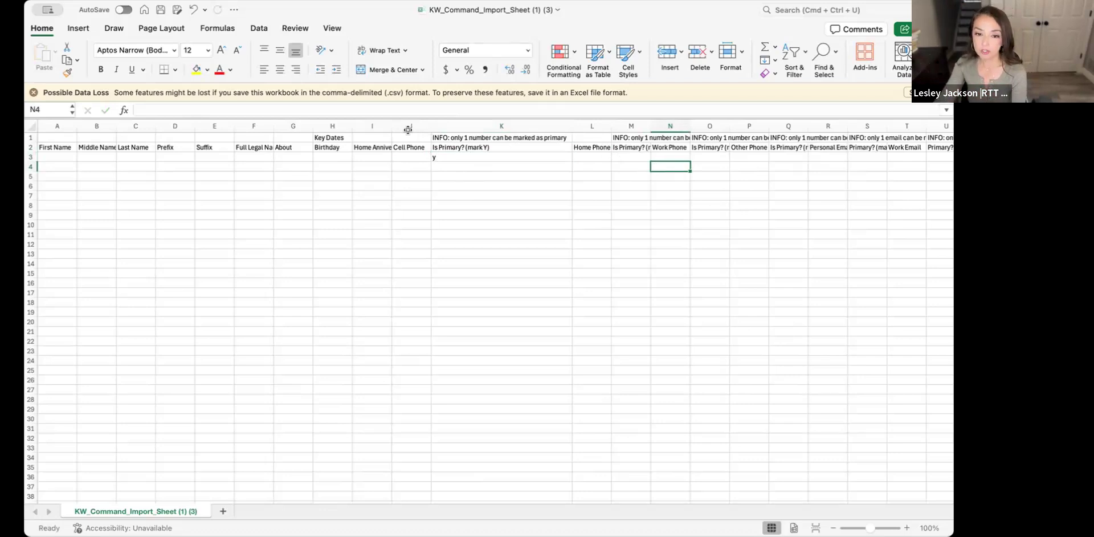
left_click(454, 155)
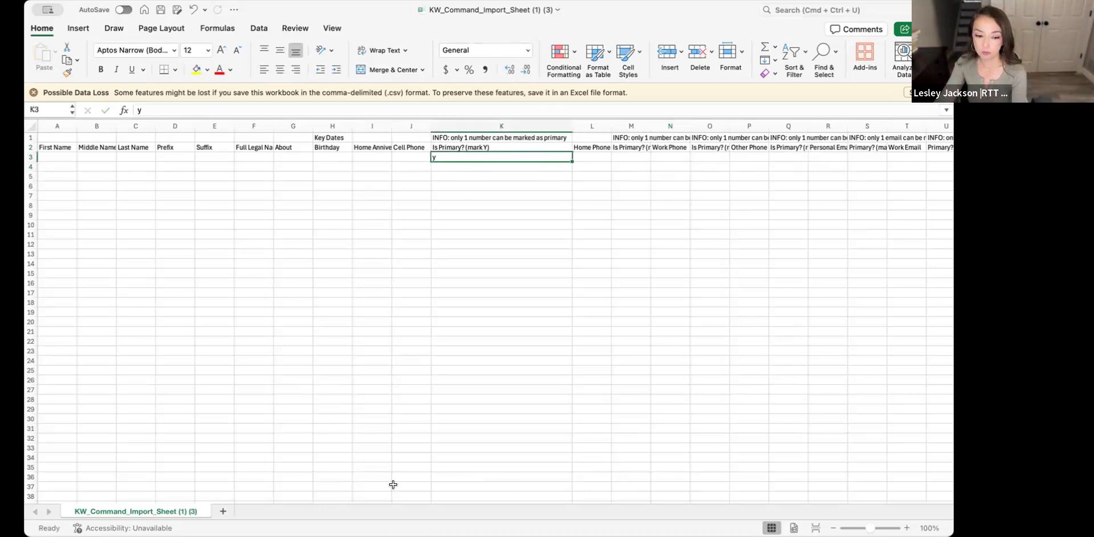
In the Tags column, enter the comma-separated sample tags "buyer, seller," in cell AV3
left_click_drag(210, 498, 646, 452)
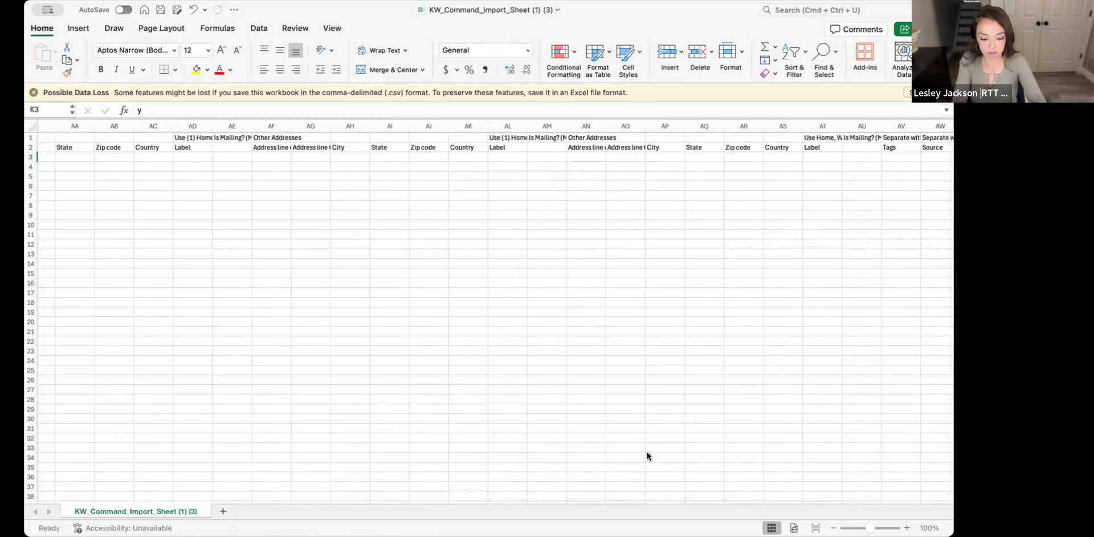
left_click(899, 147)
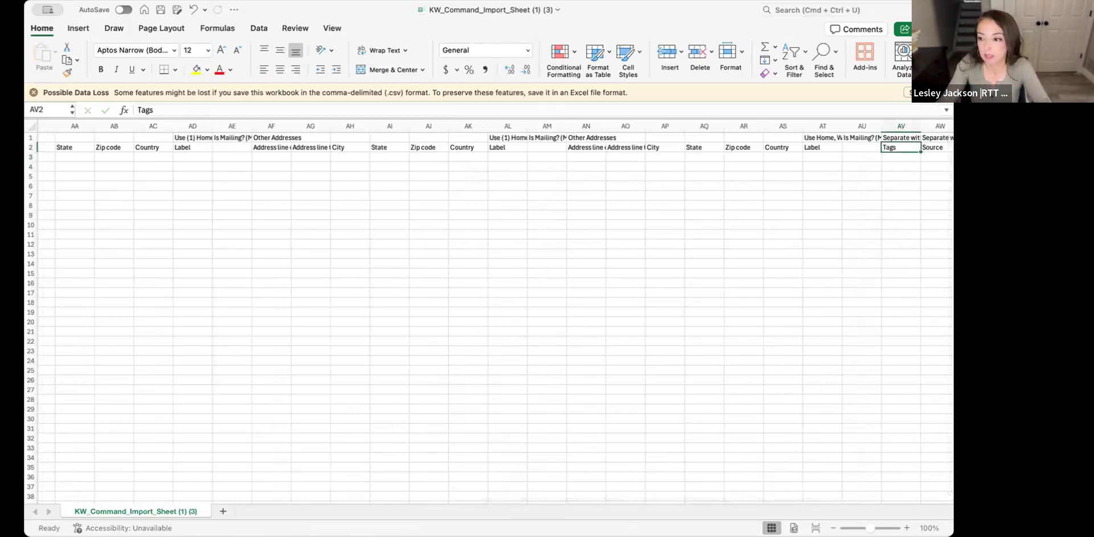
left_click(900, 126)
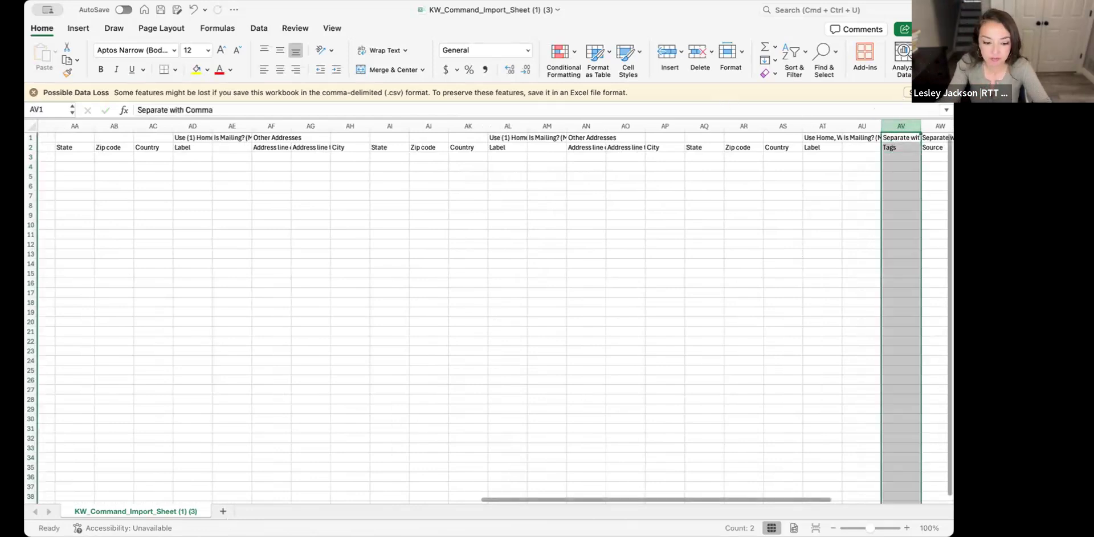
left_click_drag(497, 495, 623, 496)
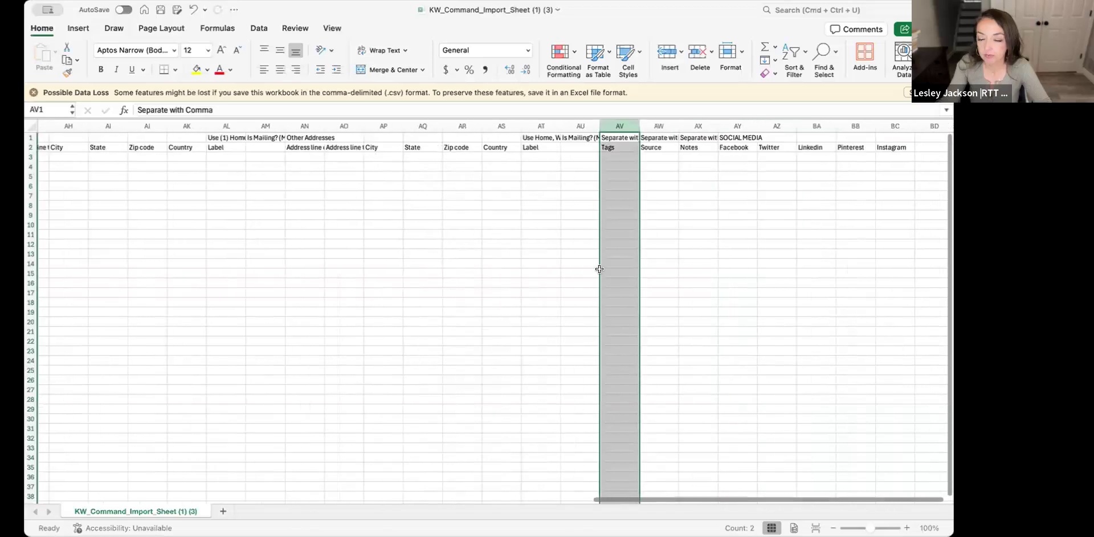
left_click(624, 157)
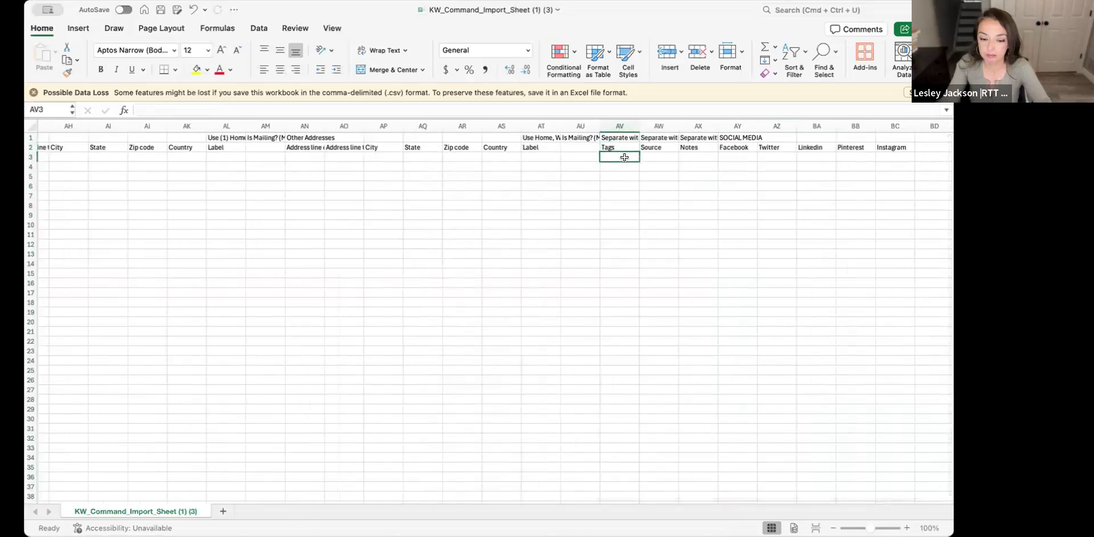
type("buyer")
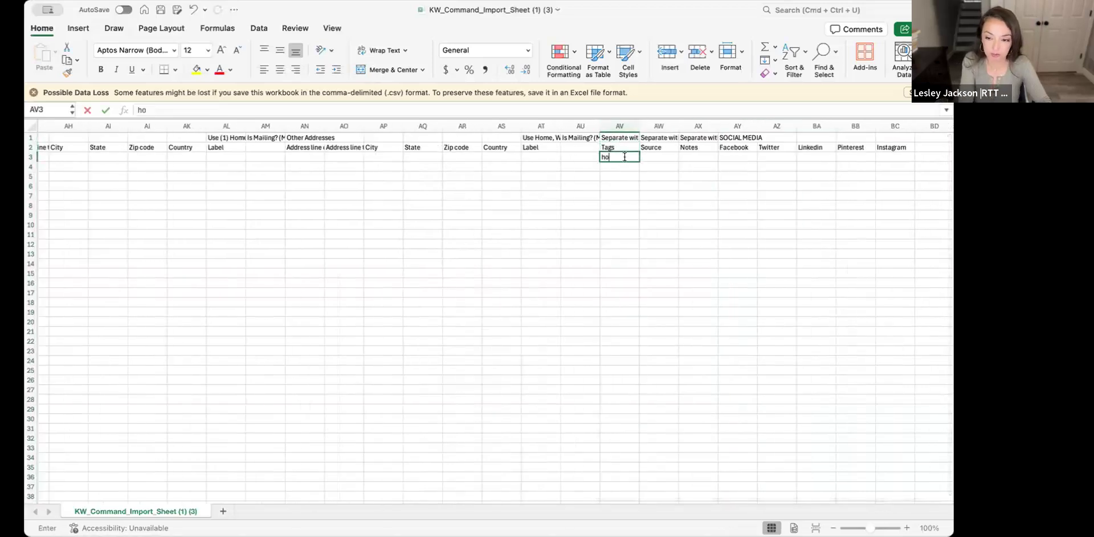
type(", ")
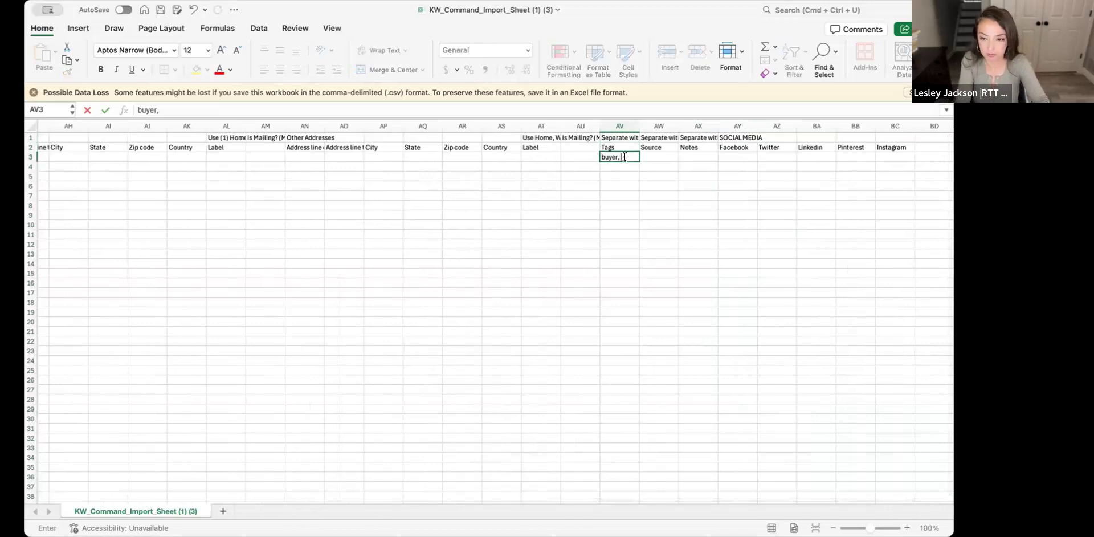
type("seller, open")
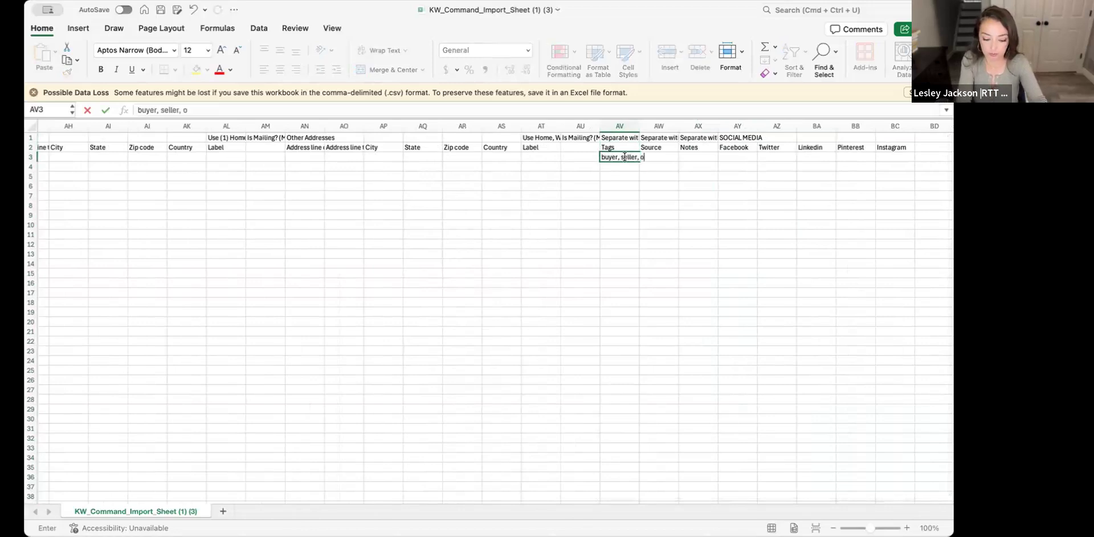
key("BackSpace")
key("BackSpace")
key("BackSpace")
key("BackSpace")
left_click(630, 168)
left_click(621, 154)
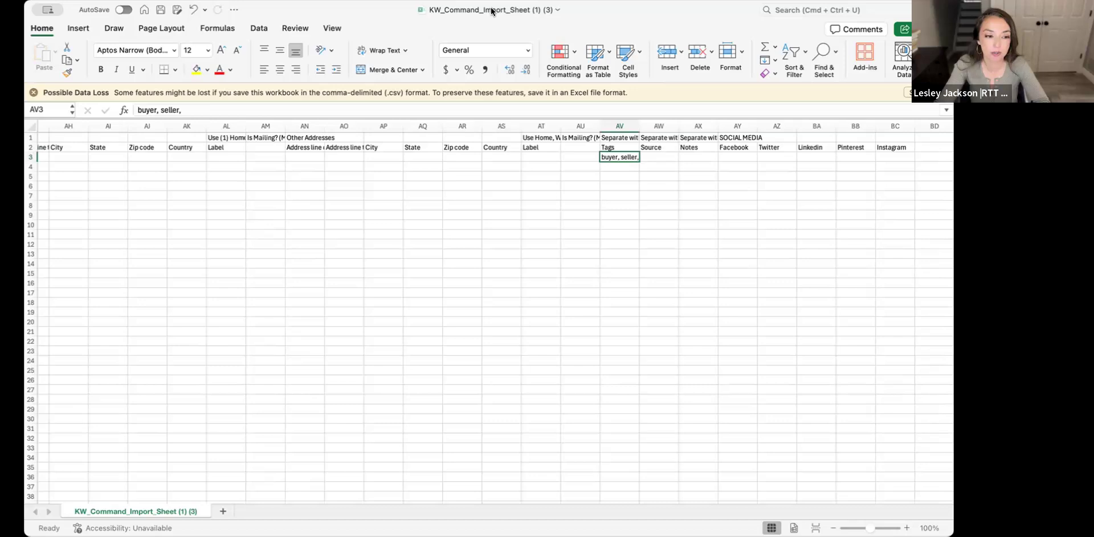
Switch back to the KW Command contacts in the browser and apply the Fake Contacts SmartView to the list
key("super+Tab")
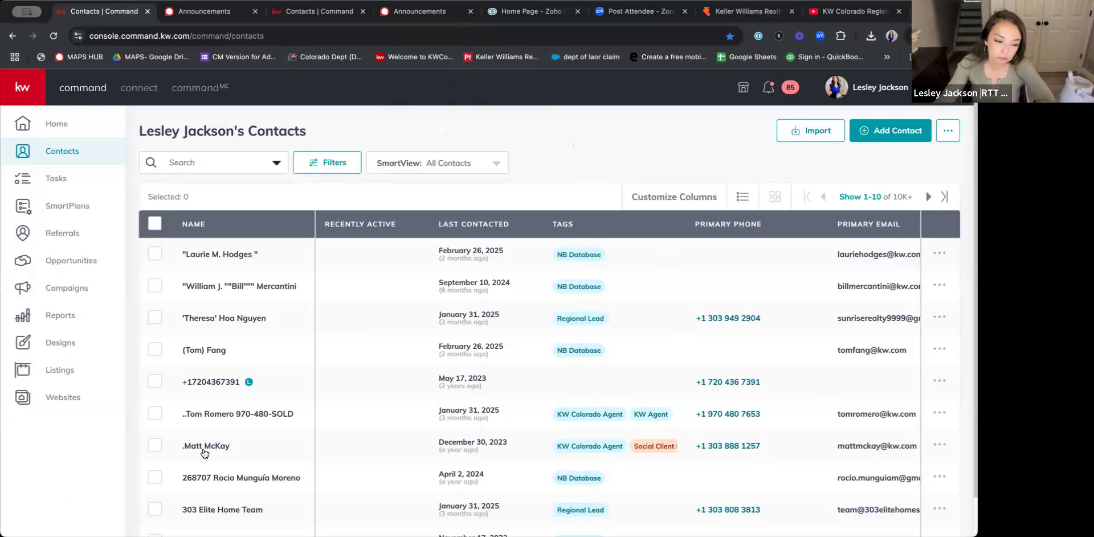
left_click(532, 459)
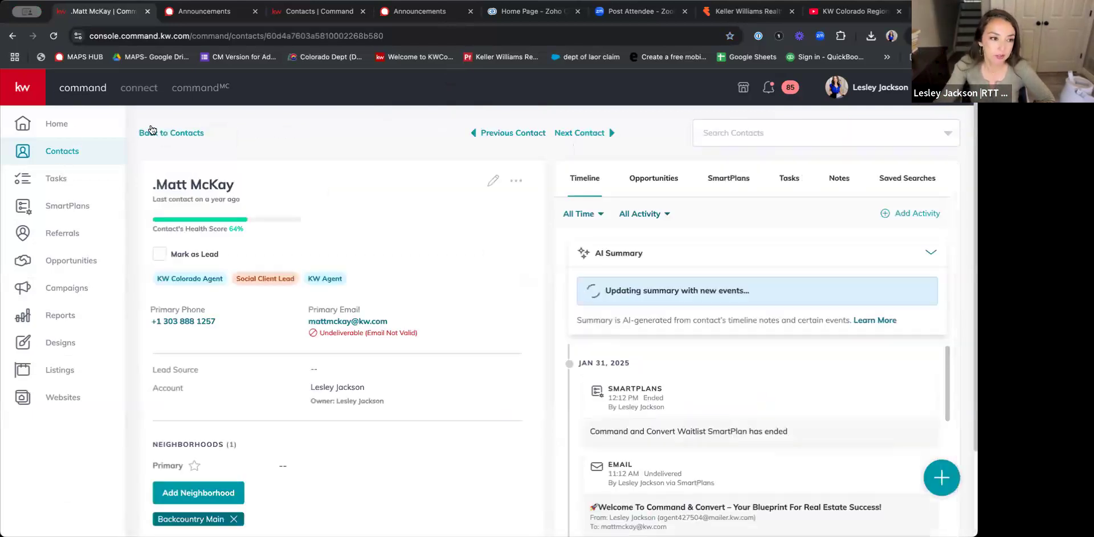
left_click(149, 134)
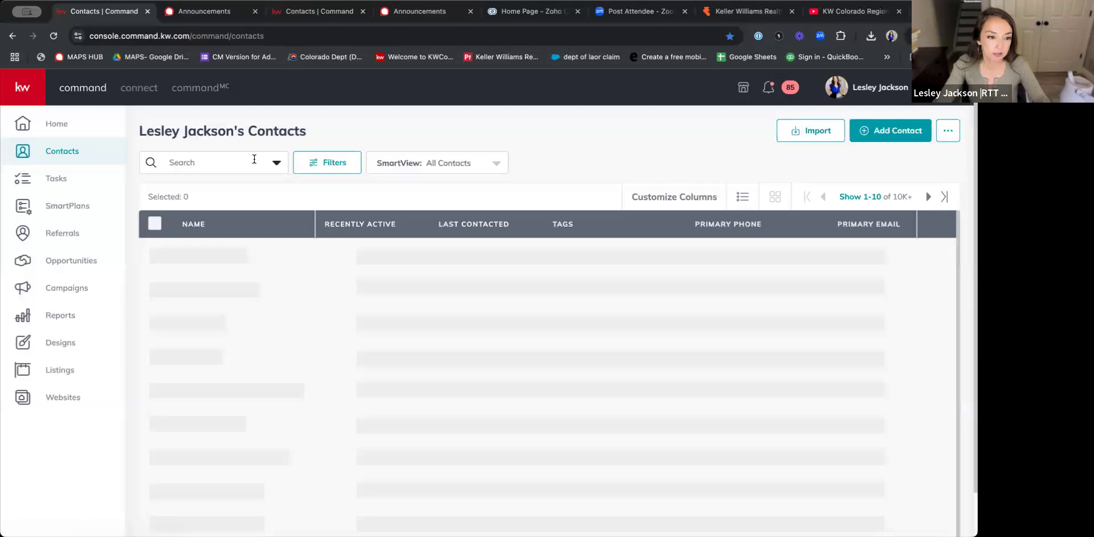
left_click(253, 163)
left_click(402, 170)
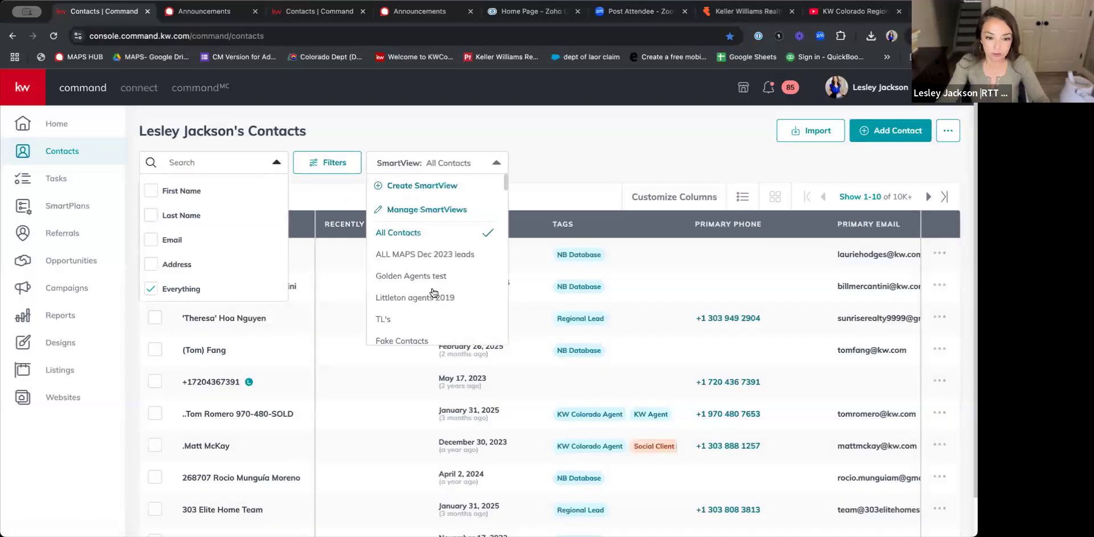
scroll(434, 316, "down", 1)
left_click(434, 320)
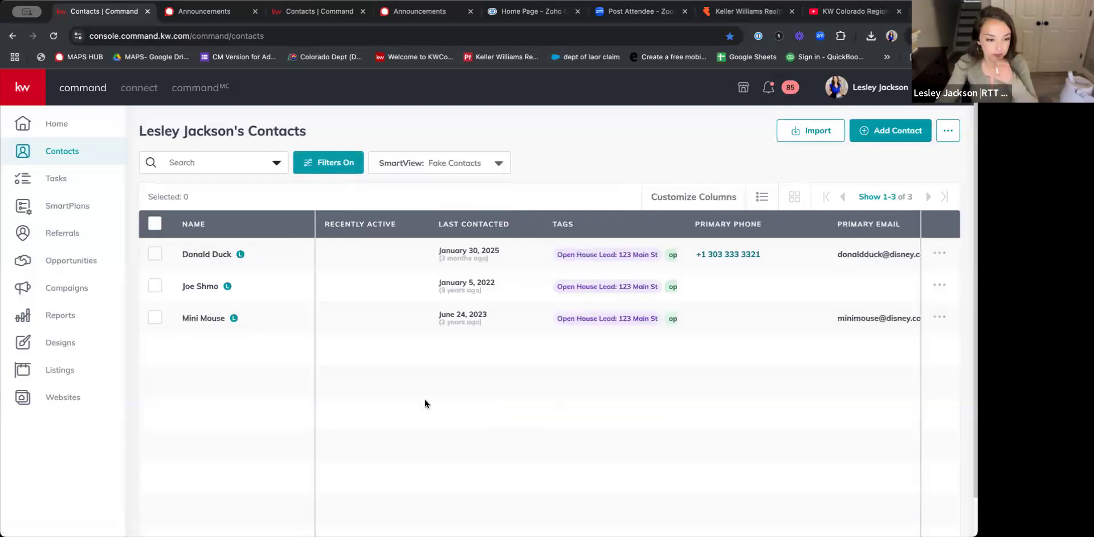
Open the second contact in the filtered list and examine its tags, lead source, neighborhoods and additional contact information
left_click(204, 285)
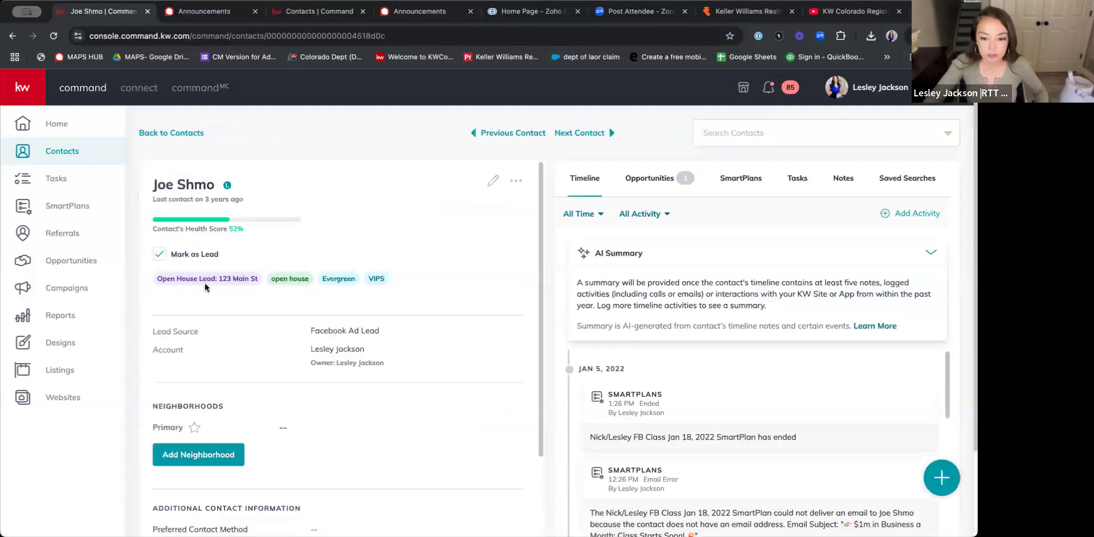
scroll(298, 377, "down", 1)
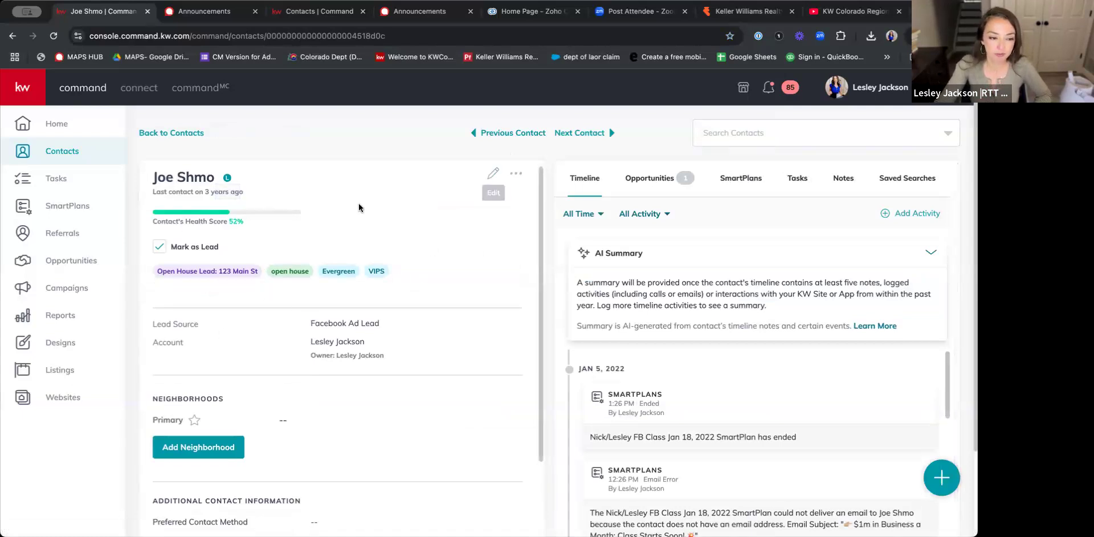
scroll(314, 403, "down", 2)
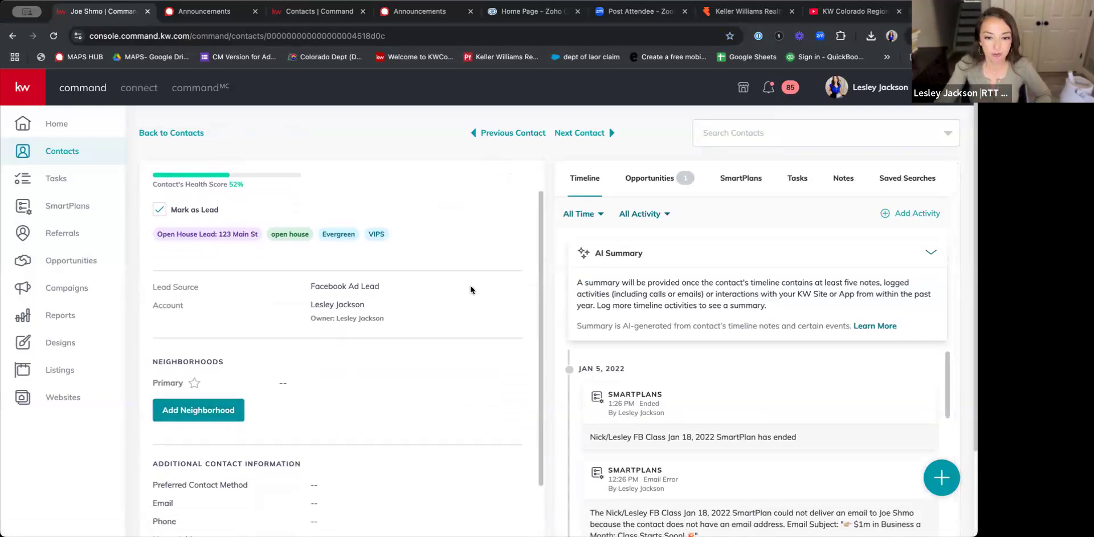
scroll(470, 284, "up", 2)
Open the contact for editing and expand its Additional Contact Information section
left_click(493, 181)
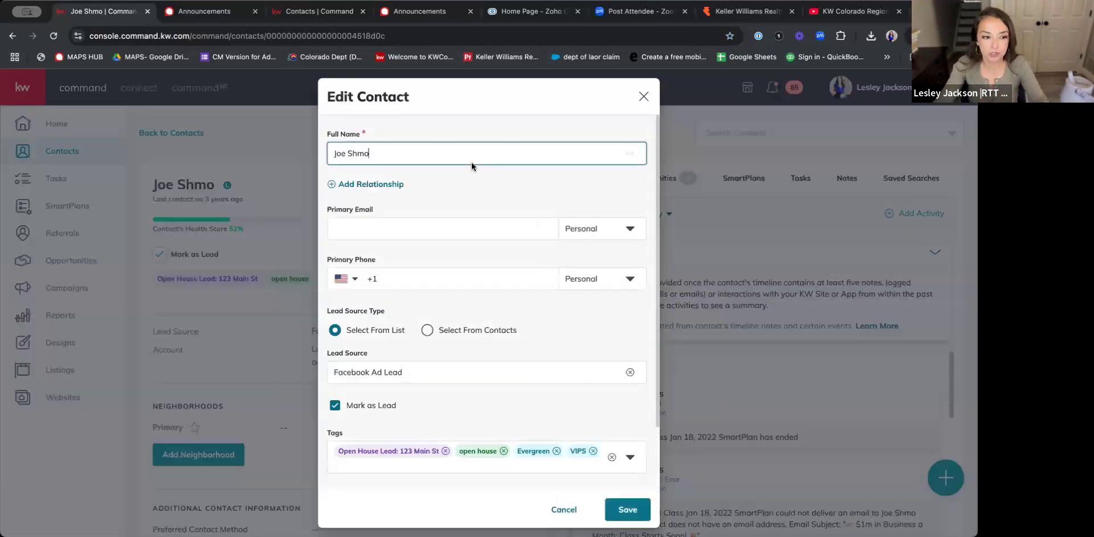
scroll(549, 342, "down", 3)
scroll(433, 412, "up", 2)
scroll(433, 422, "down", 2)
left_click(432, 425)
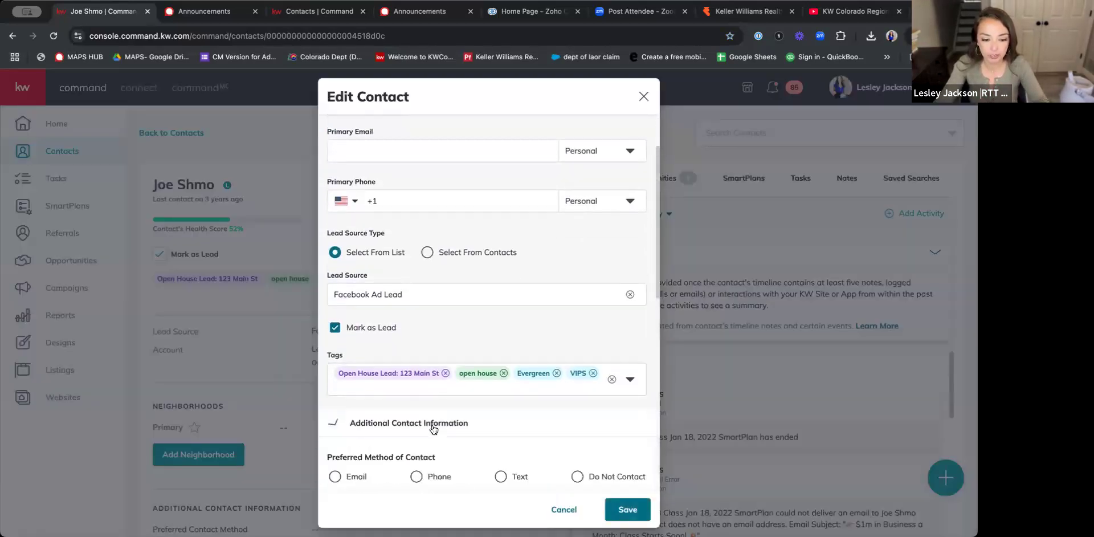
scroll(436, 428, "down", 2)
scroll(436, 426, "down", 2)
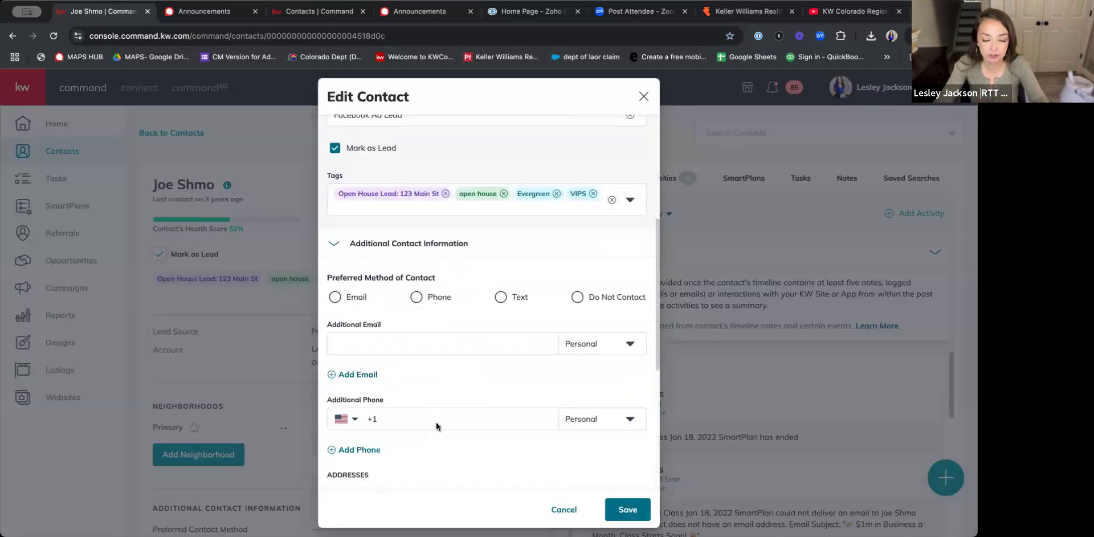
Fill in the contact's primary street address with the first location suggestion for Littleton, and save the contact
scroll(421, 365, "down", 2)
scroll(423, 419, "down", 1)
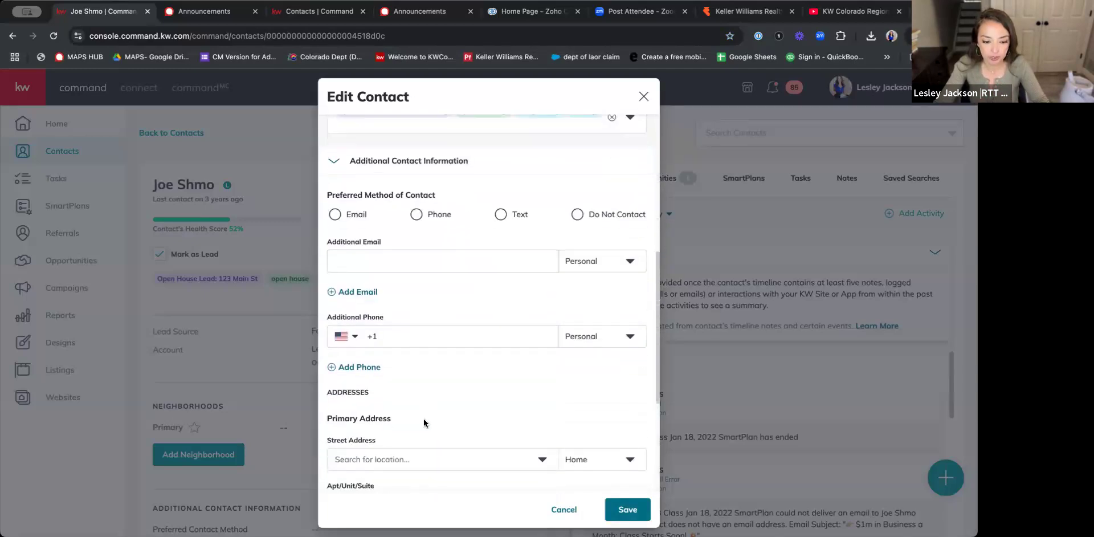
left_click(416, 423)
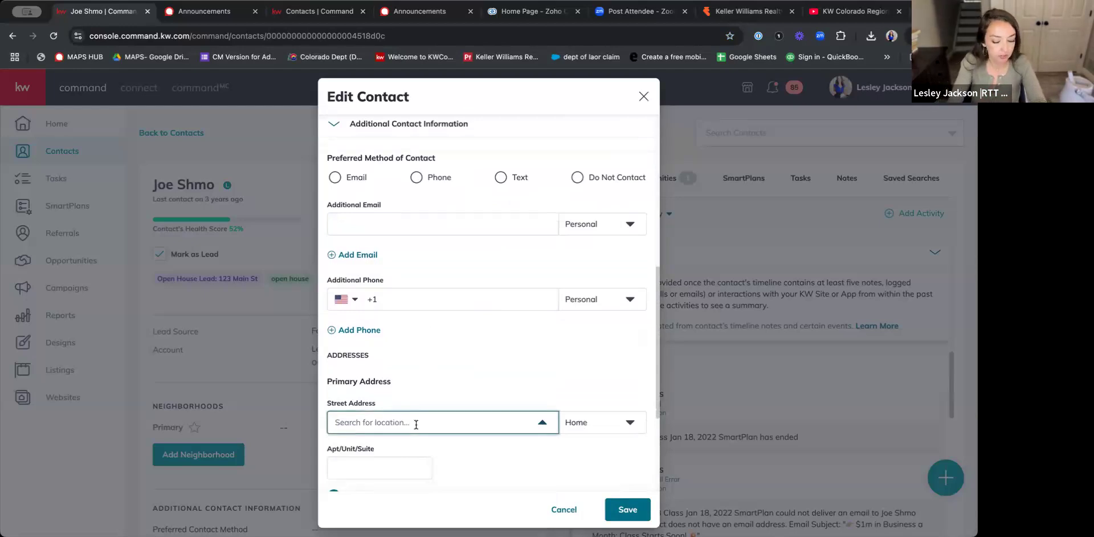
type("littelton")
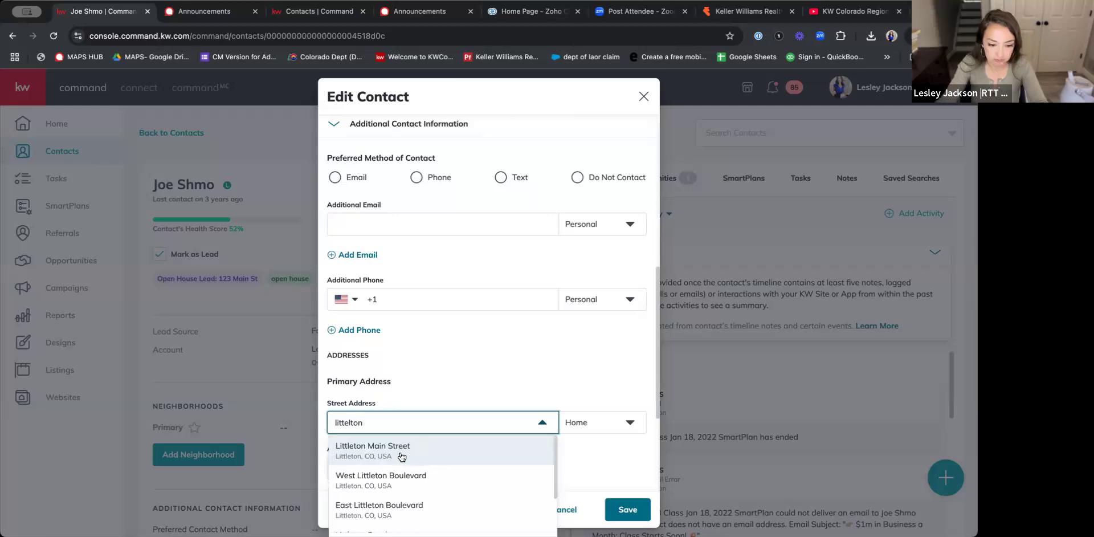
left_click(401, 455)
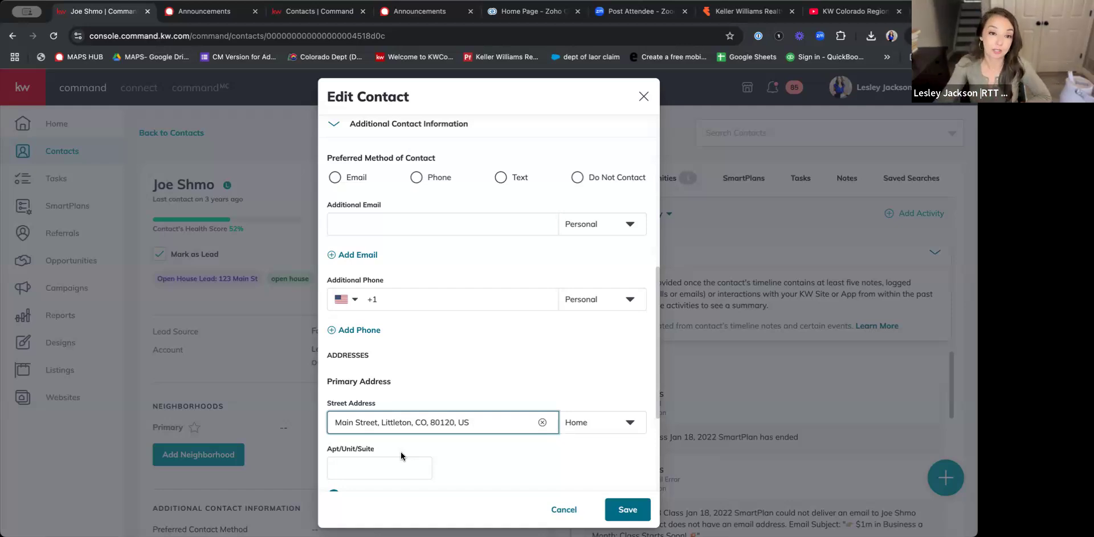
left_click(629, 510)
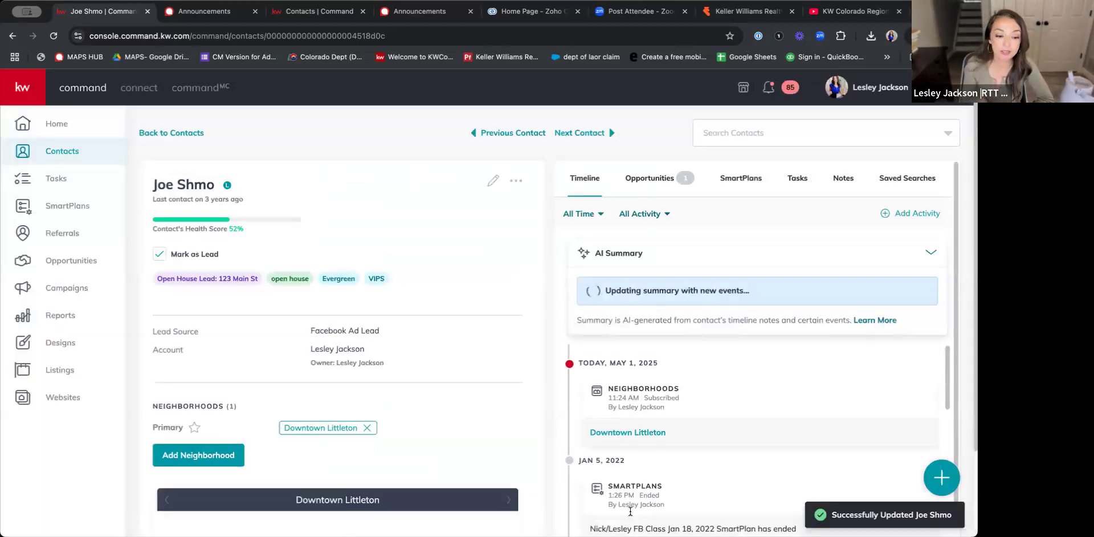
Add the suggested neighborhoods Sterne Park, Centennial South, Kassler, Patterson Place and Old Littleton to the contact
scroll(418, 364, "down", 1)
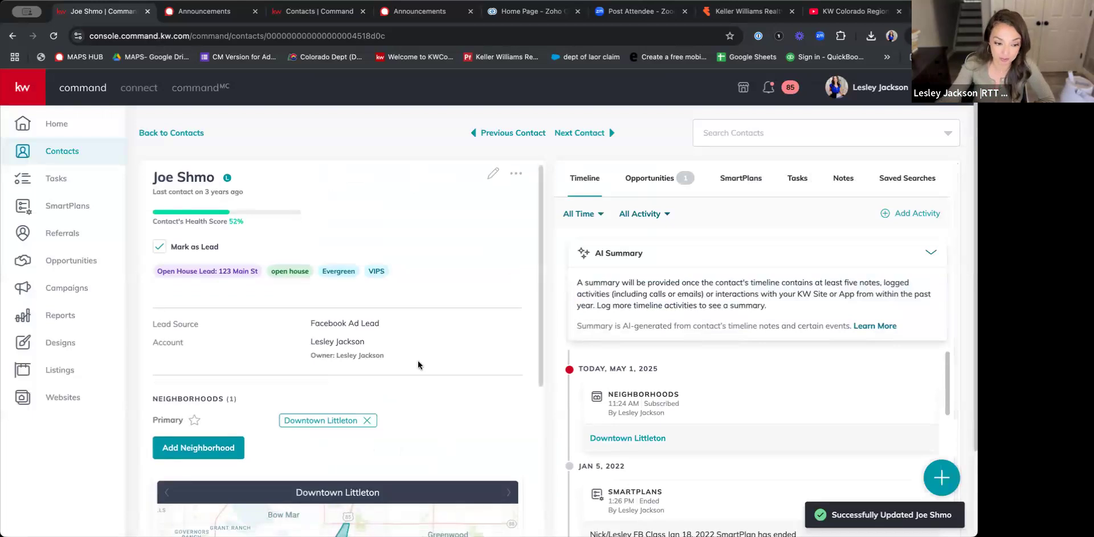
scroll(418, 361, "down", 3)
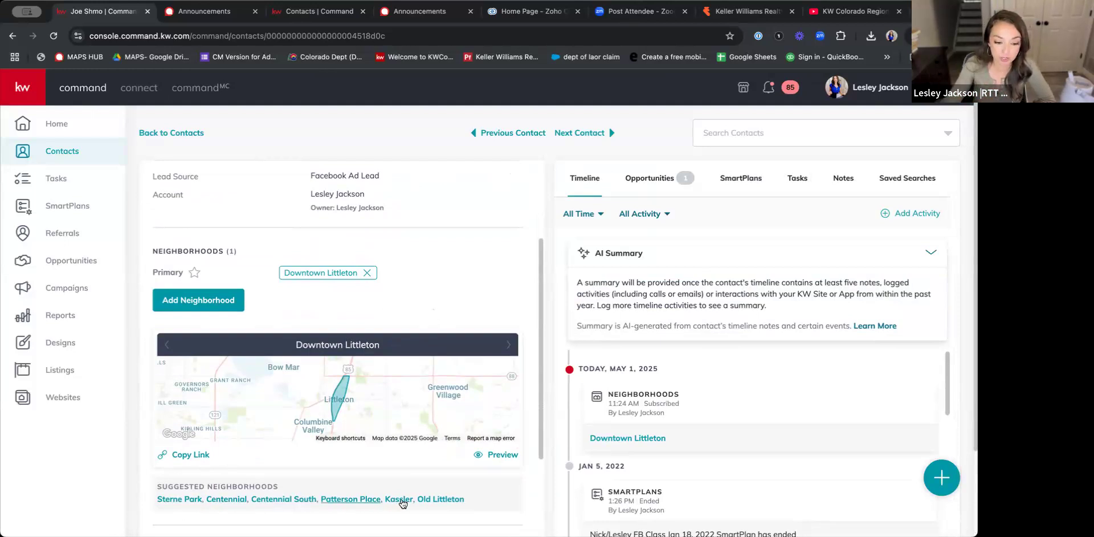
left_click(178, 499)
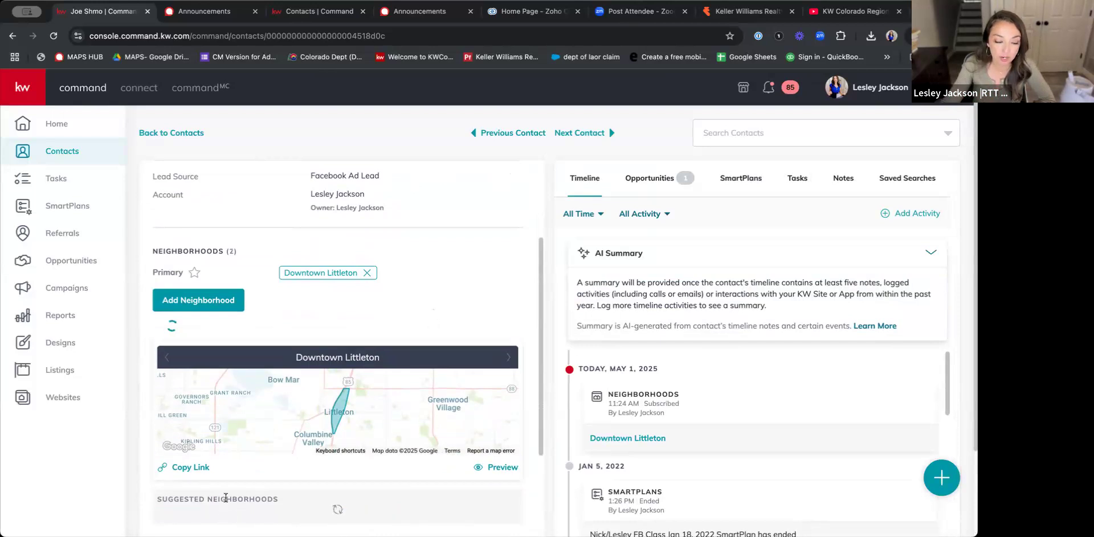
left_click(259, 512)
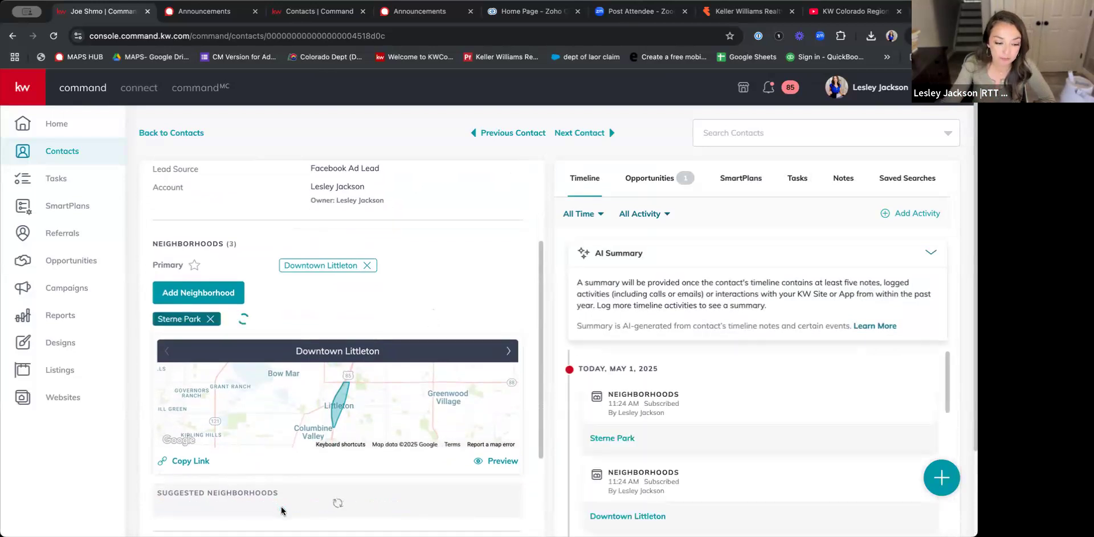
left_click(290, 511)
left_click(178, 508)
left_click(177, 506)
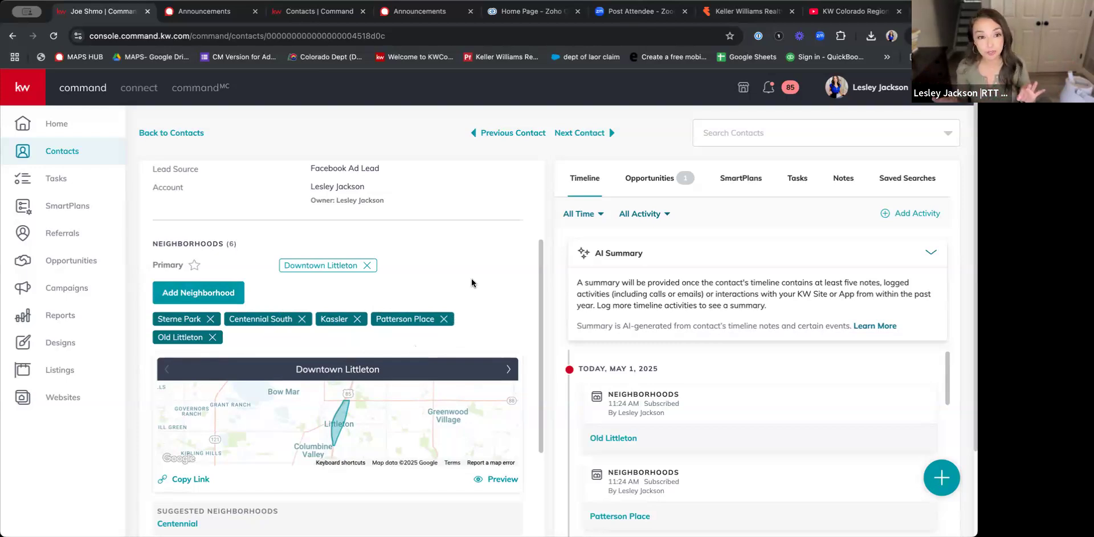
Reopen the contact for editing and review the primary email, primary phone, lead source and tags fields
scroll(411, 245, "up", 3)
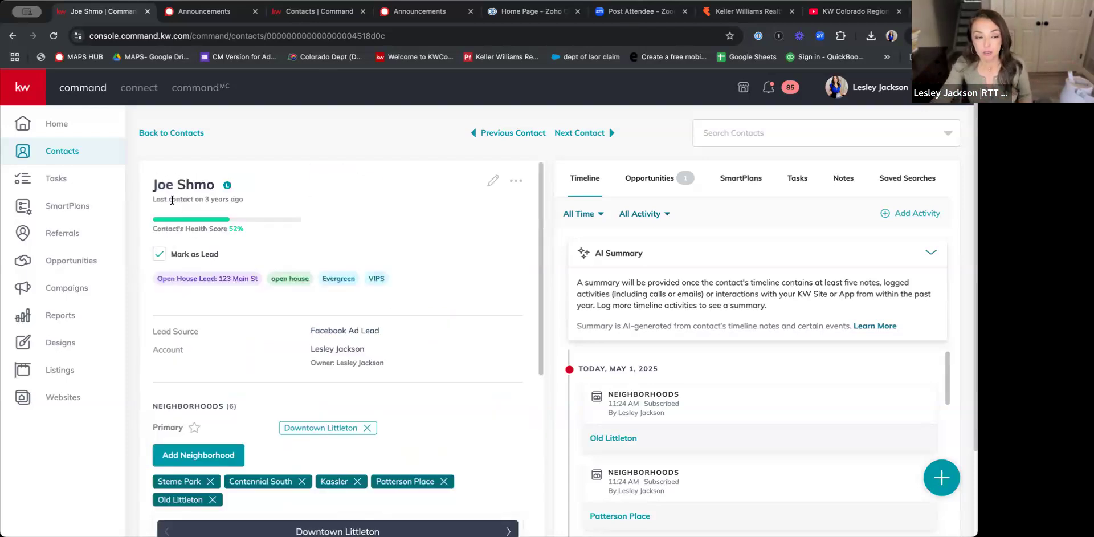
left_click(495, 181)
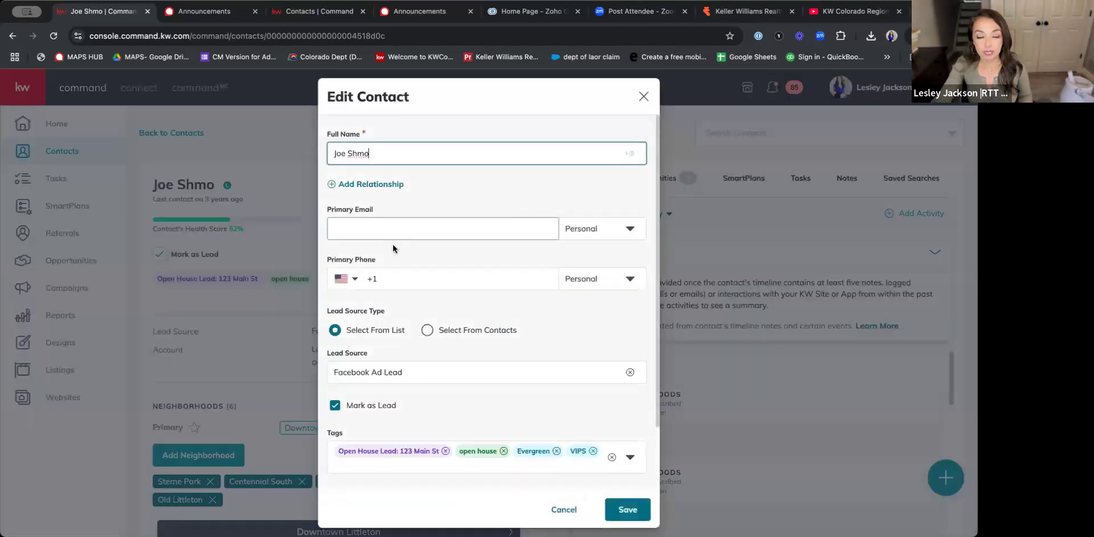
left_click(375, 222)
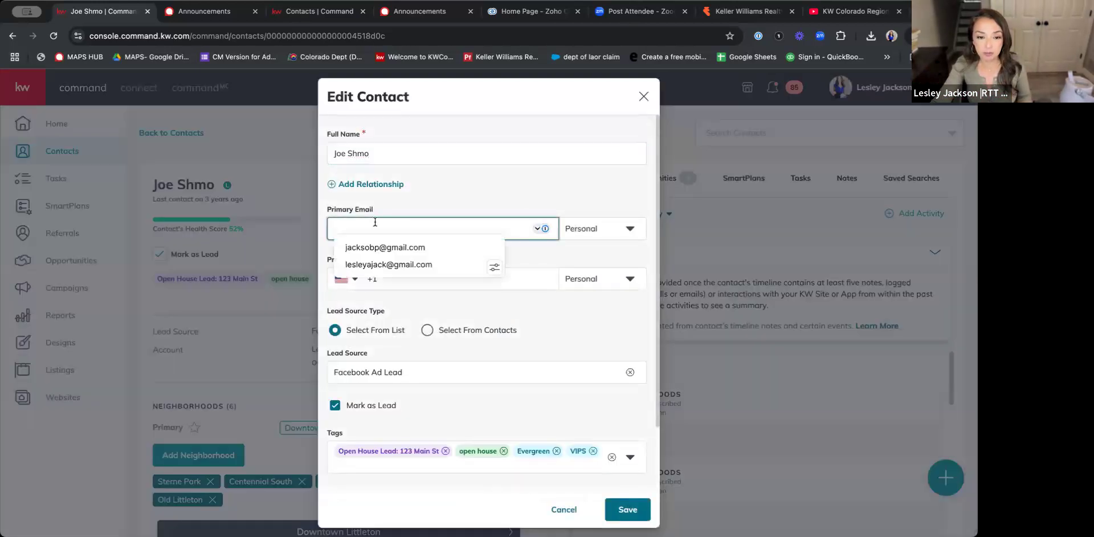
left_click(470, 270)
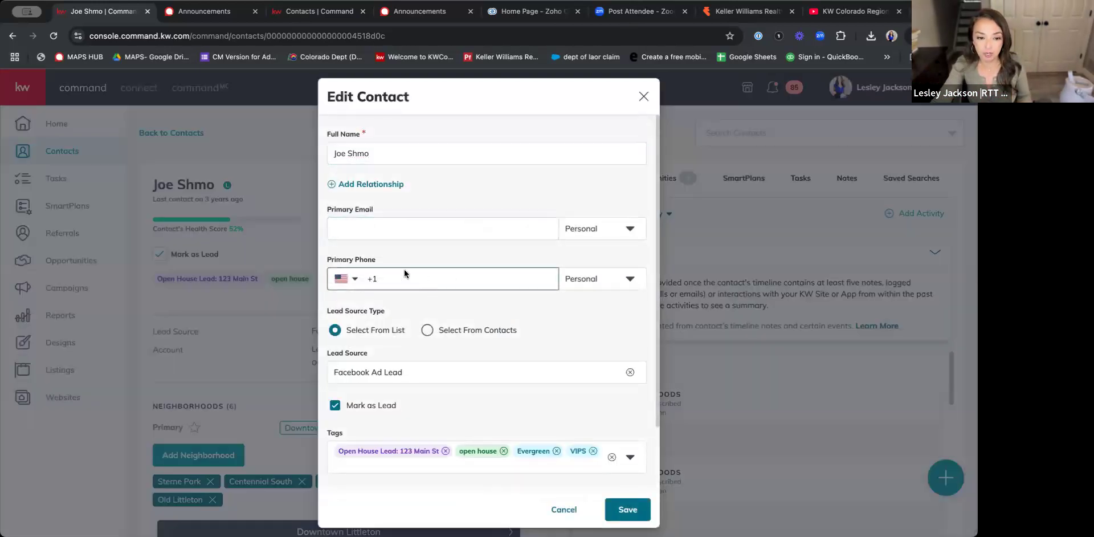
scroll(511, 341, "down", 2)
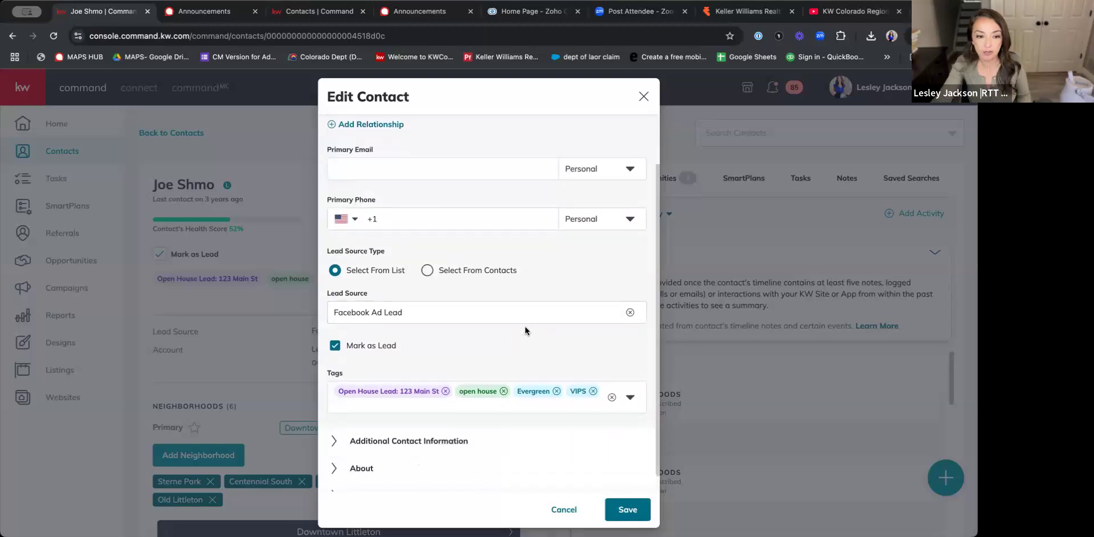
scroll(451, 216, "down", 1)
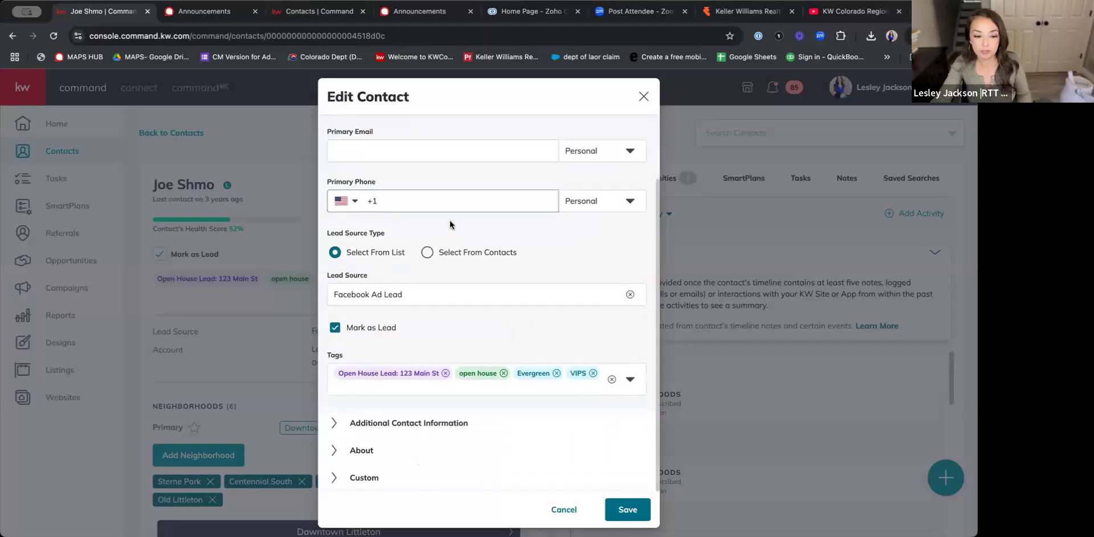
Expand the Additional Contact Information and About sections and review the address, social profile, birthday, home anniversary and relationship fields
left_click(405, 426)
scroll(521, 424, "down", 5)
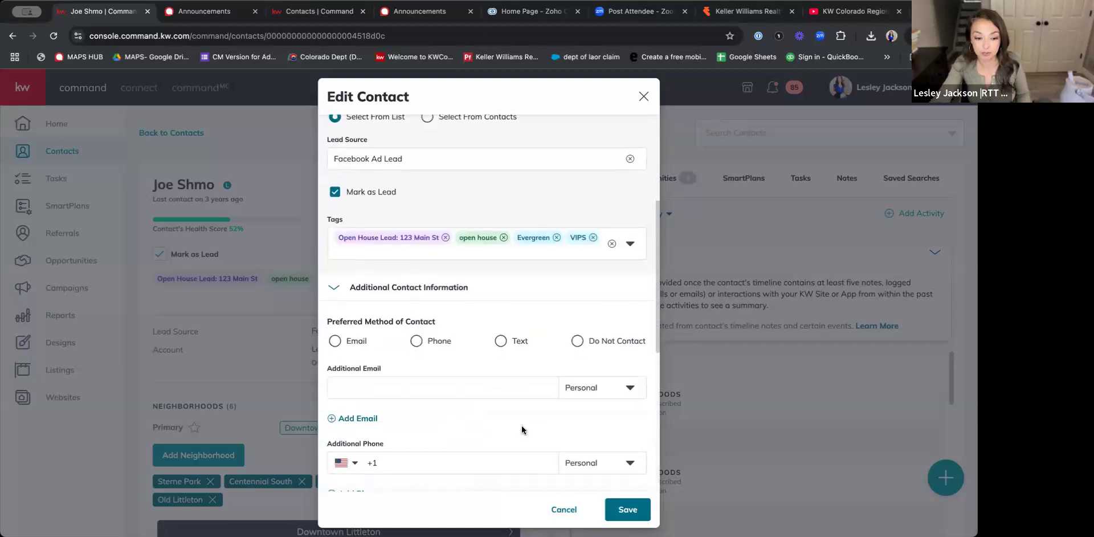
scroll(521, 425, "down", 5)
scroll(521, 423, "down", 5)
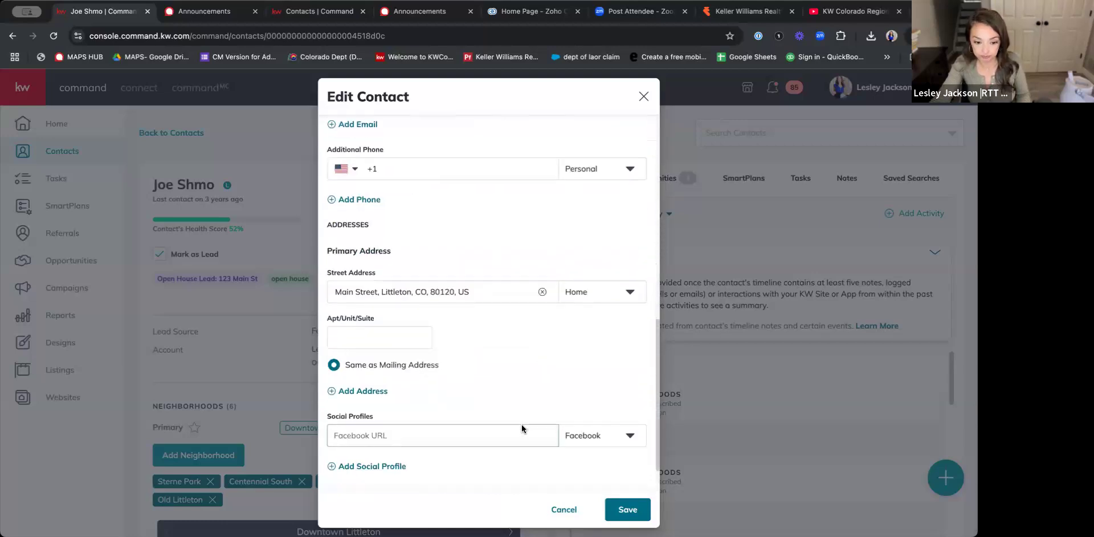
scroll(521, 427, "down", 2)
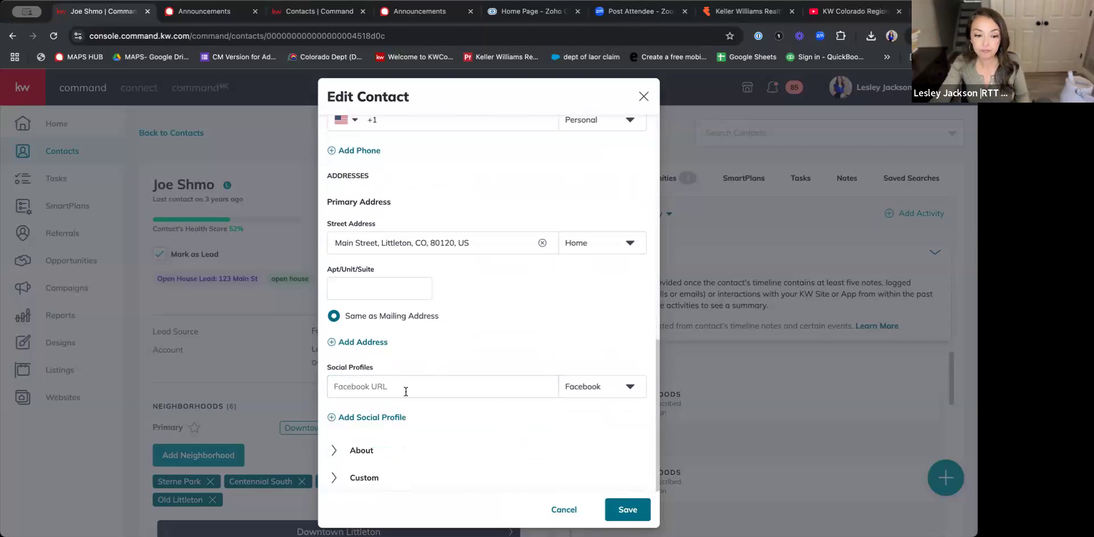
left_click(361, 450)
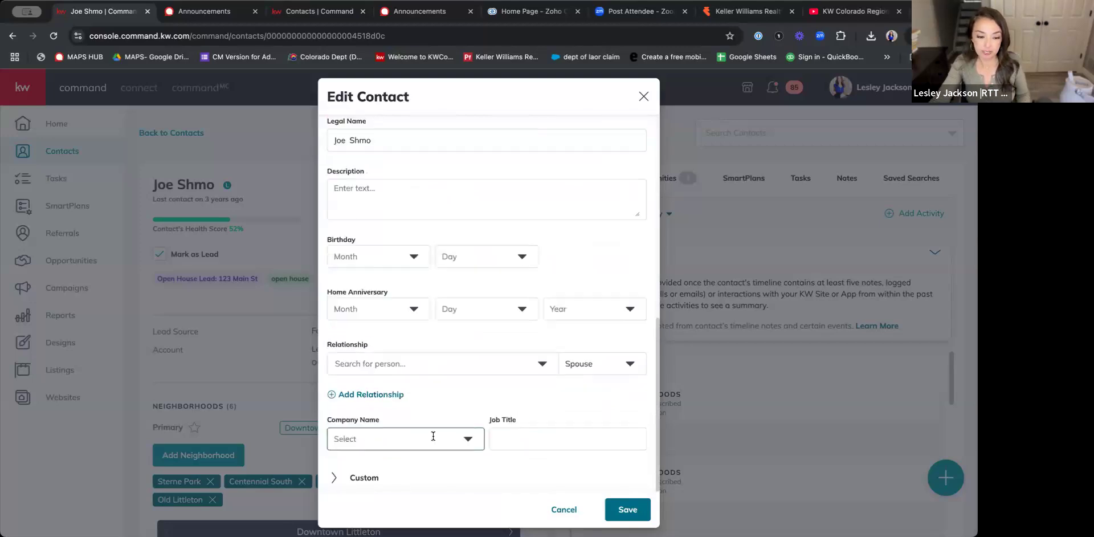
In the contact's Custom section, create a new custom field labelled "pie flavor for giveaway" with the type Text Field
left_click(384, 480)
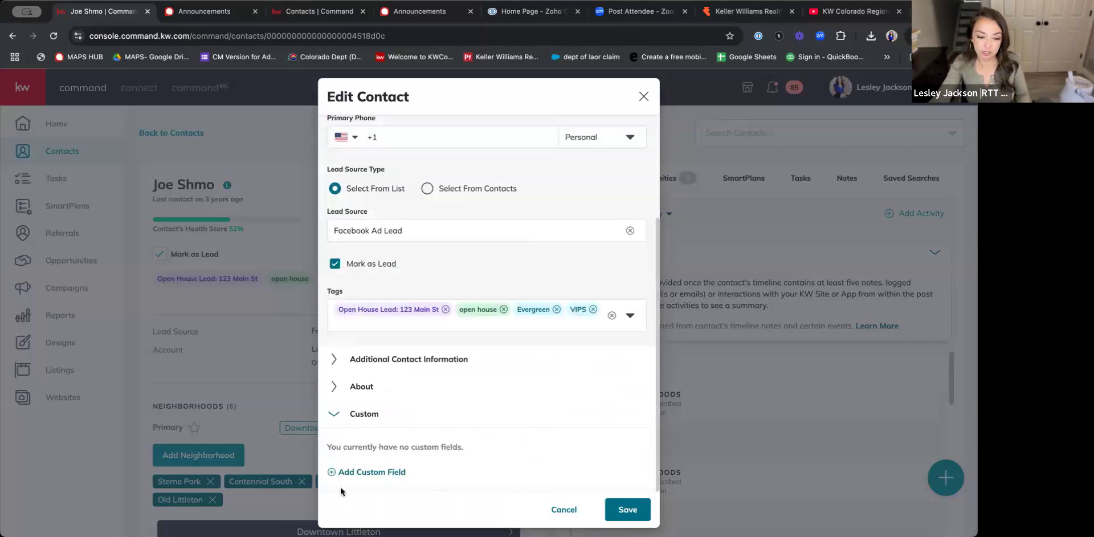
left_click(384, 471)
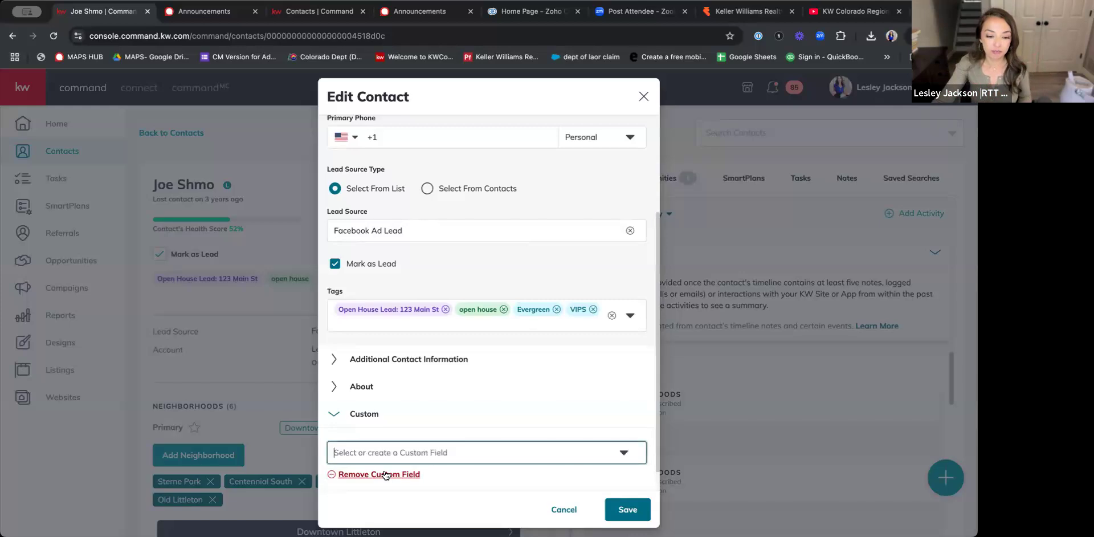
left_click(407, 452)
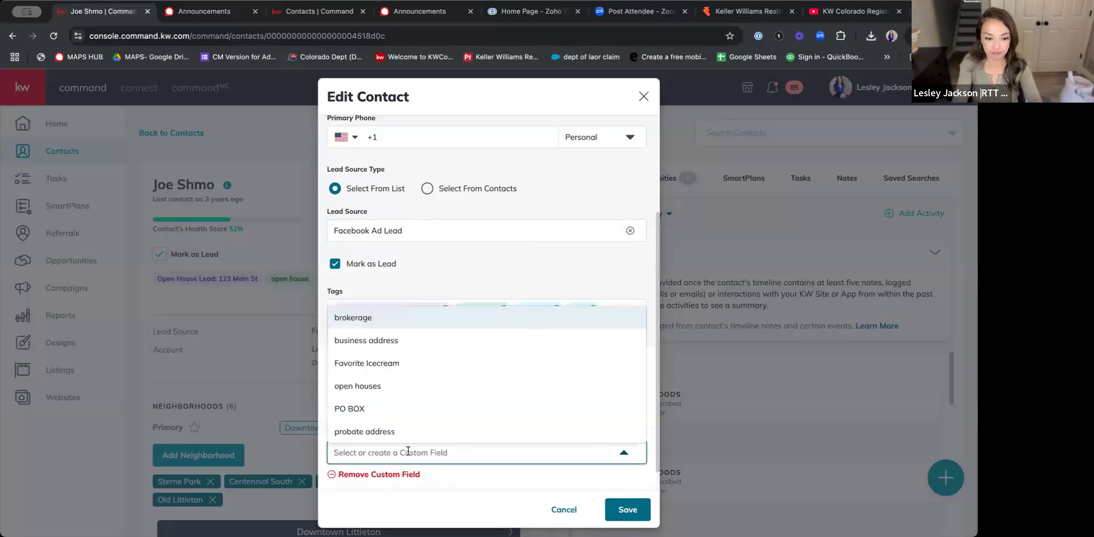
type("pie")
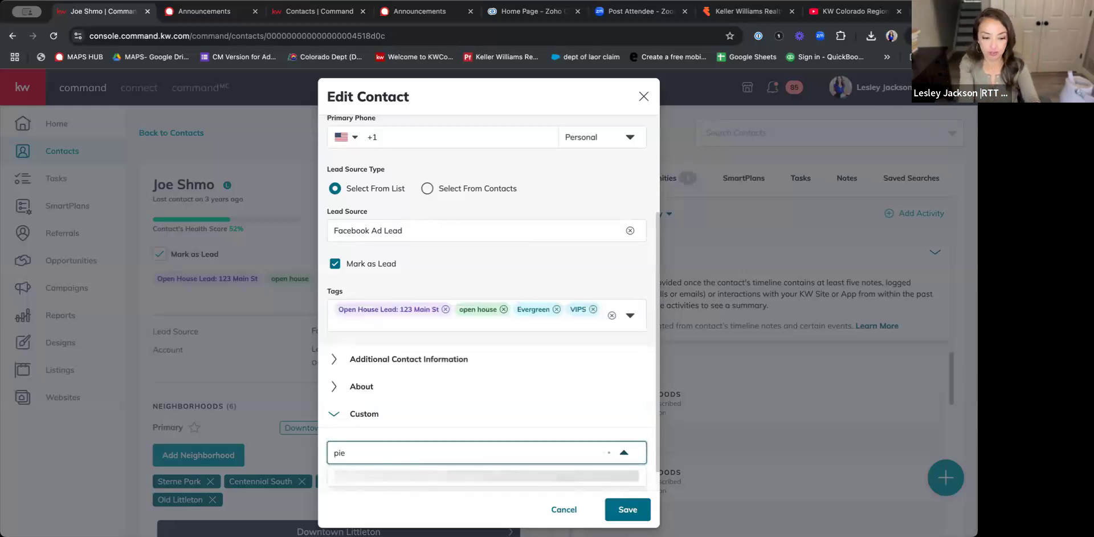
type(" flavor")
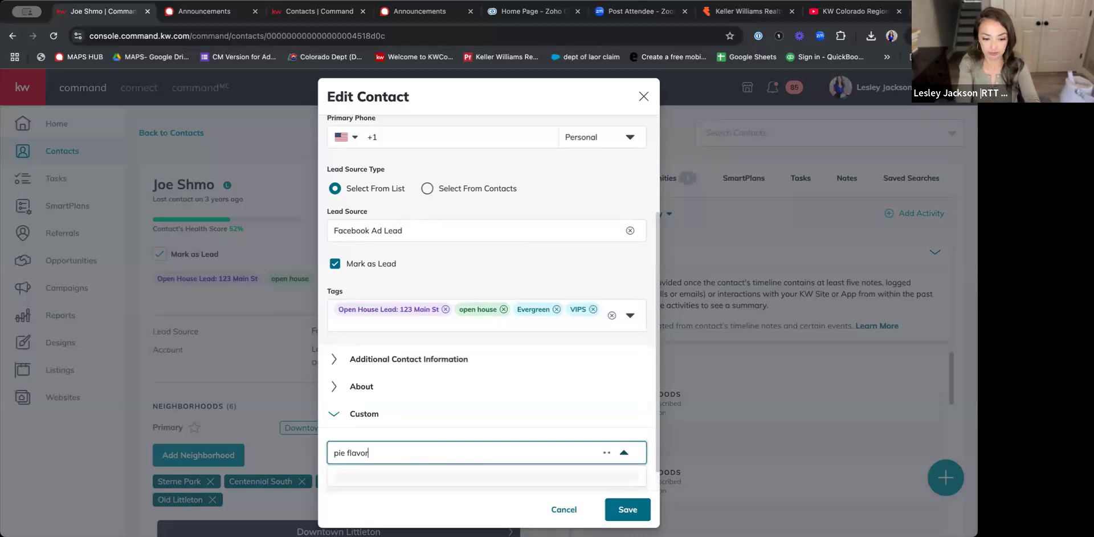
type(" for givea")
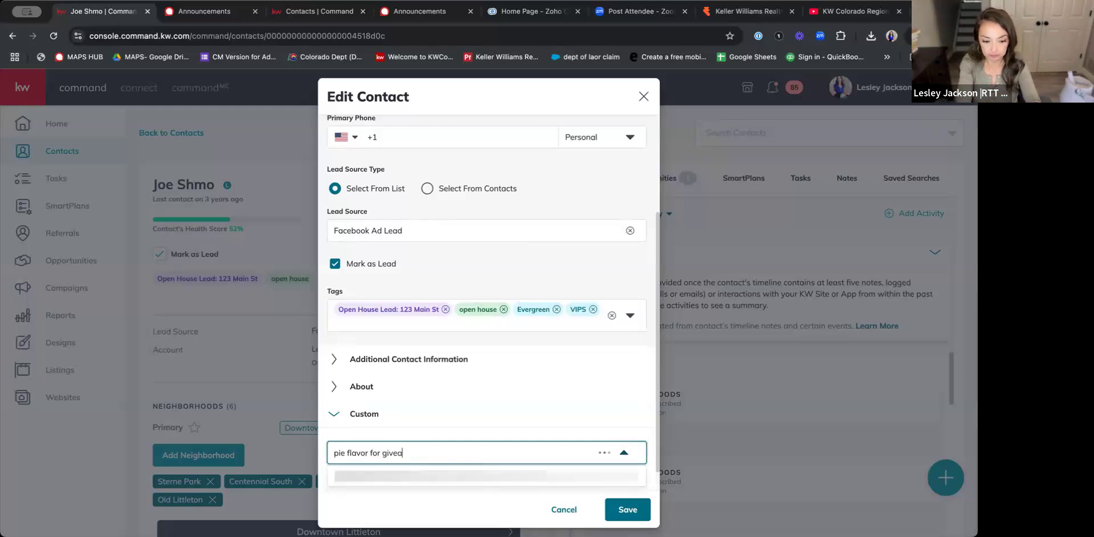
type("way")
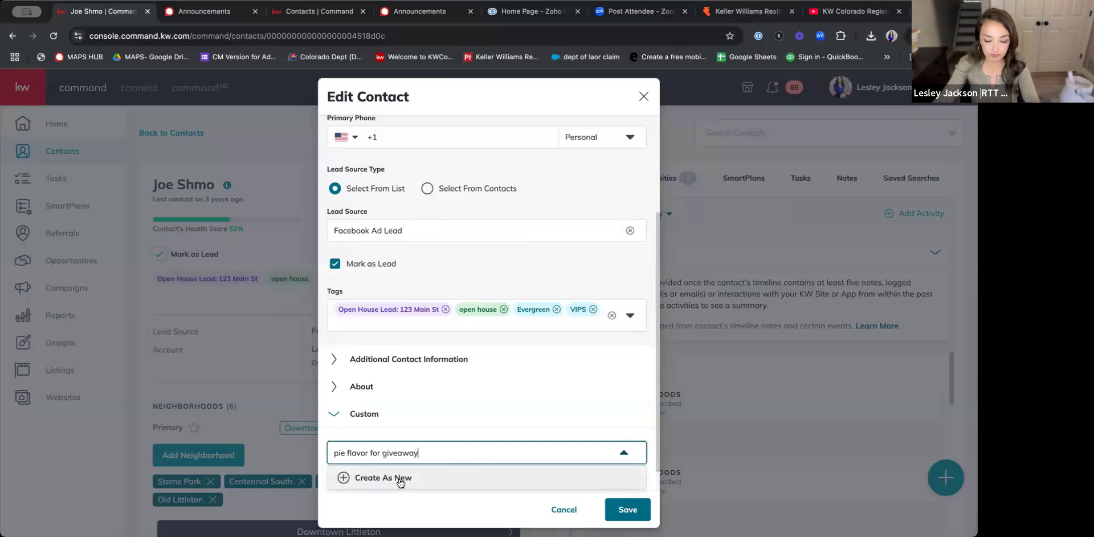
left_click(398, 479)
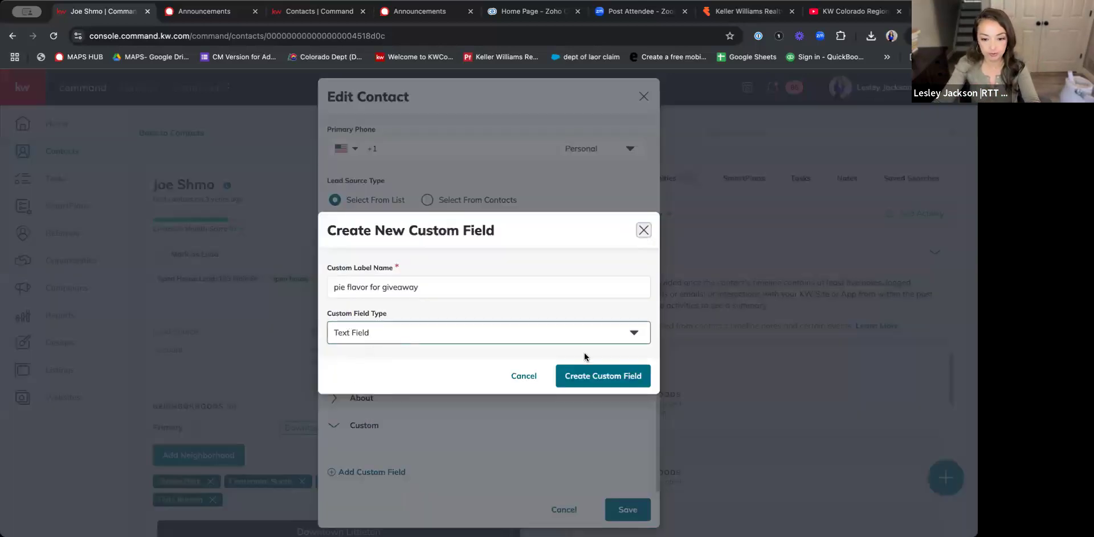
left_click(458, 332)
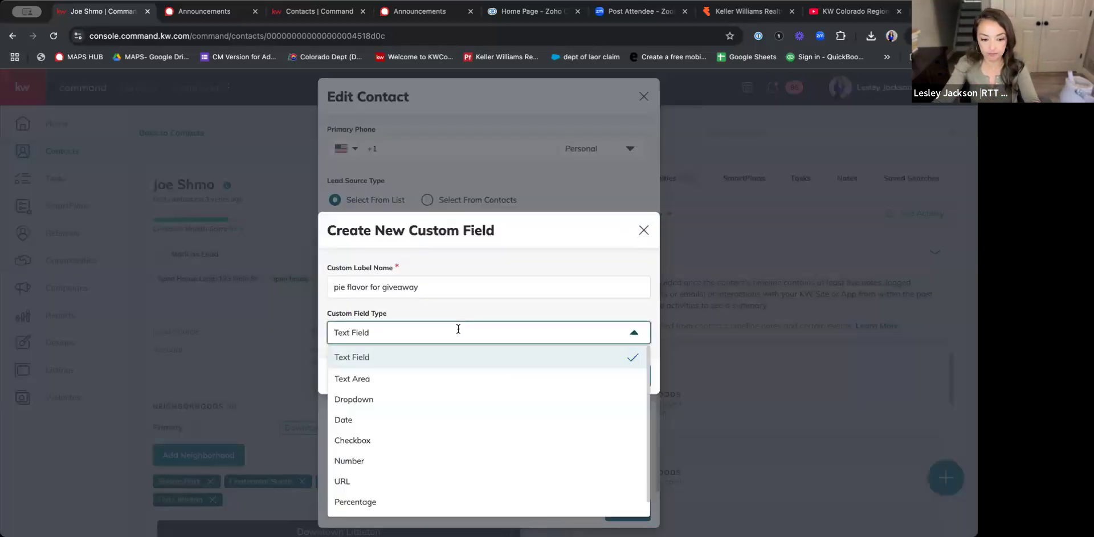
left_click(375, 360)
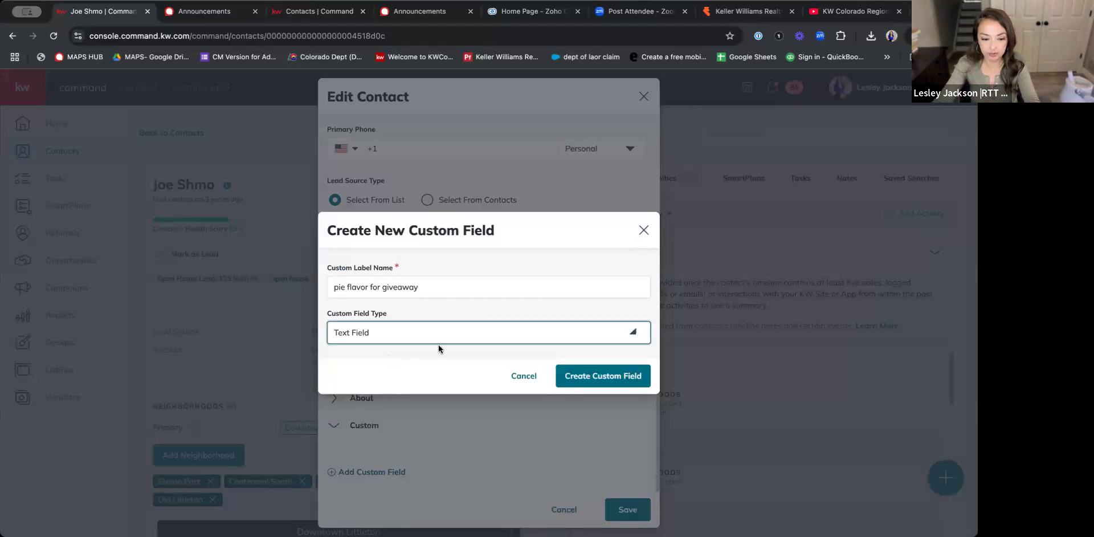
left_click(600, 379)
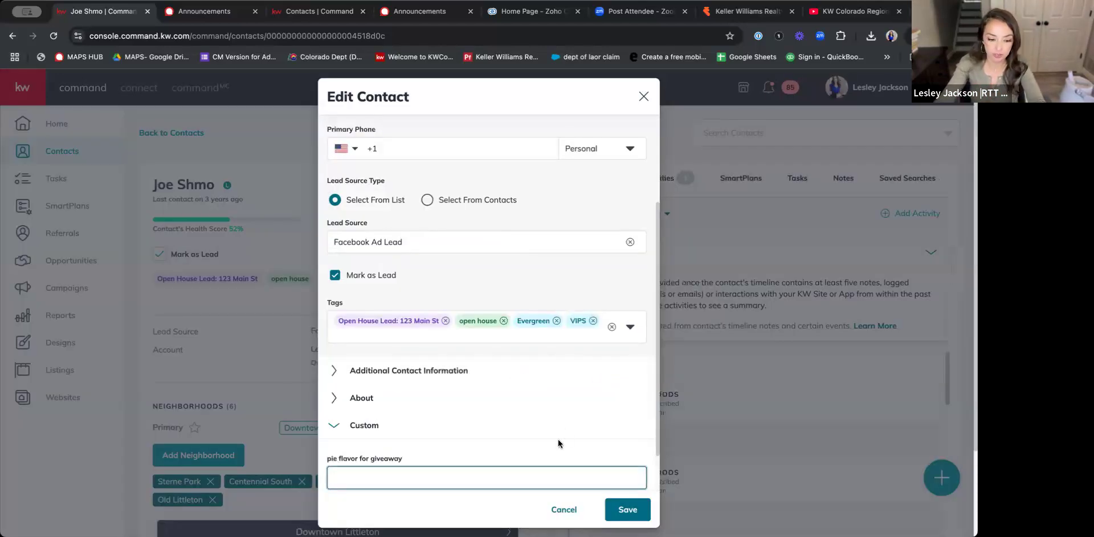
Enter "pumpkin" as the contact's pie flavor for giveaway, save the contact, and check the Custom Fields section of the record
type("pum")
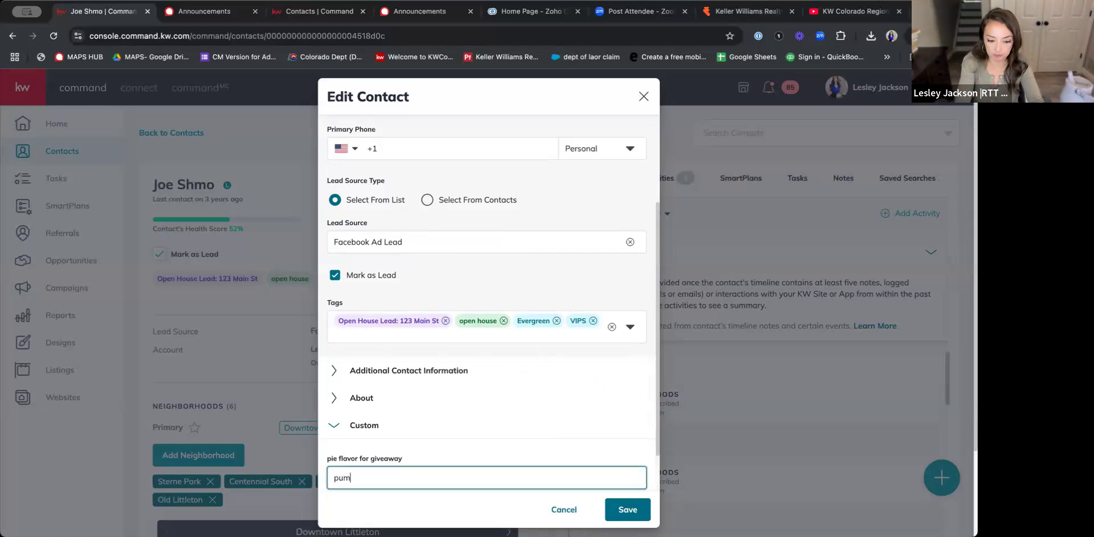
type("pkin")
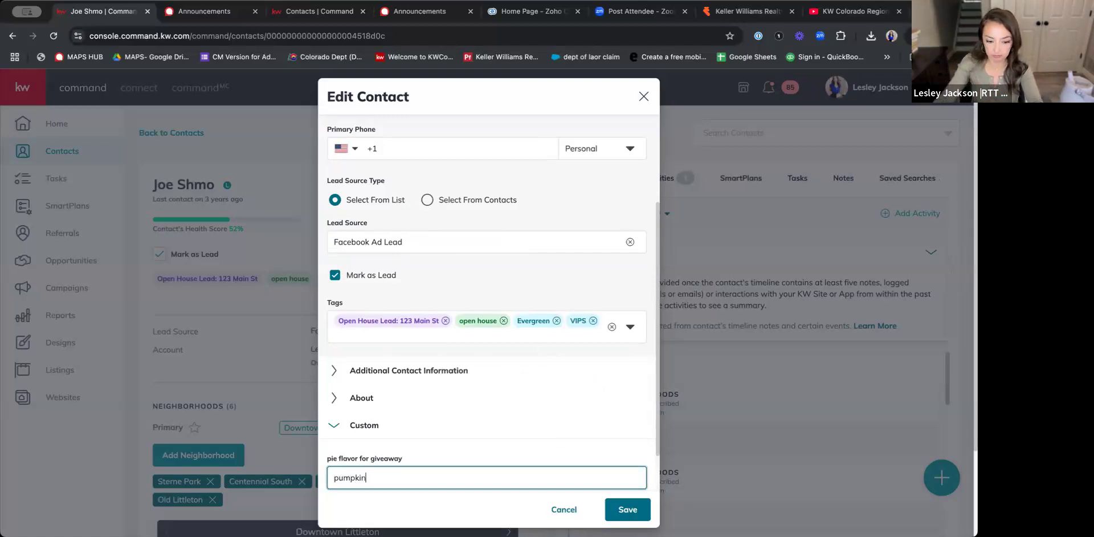
left_click(628, 508)
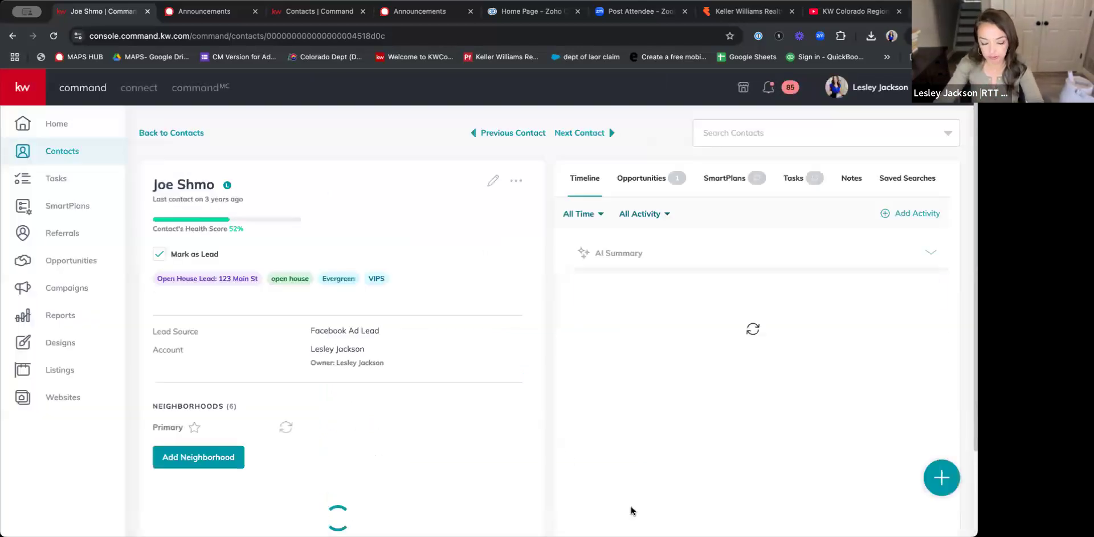
scroll(450, 296, "down", 1)
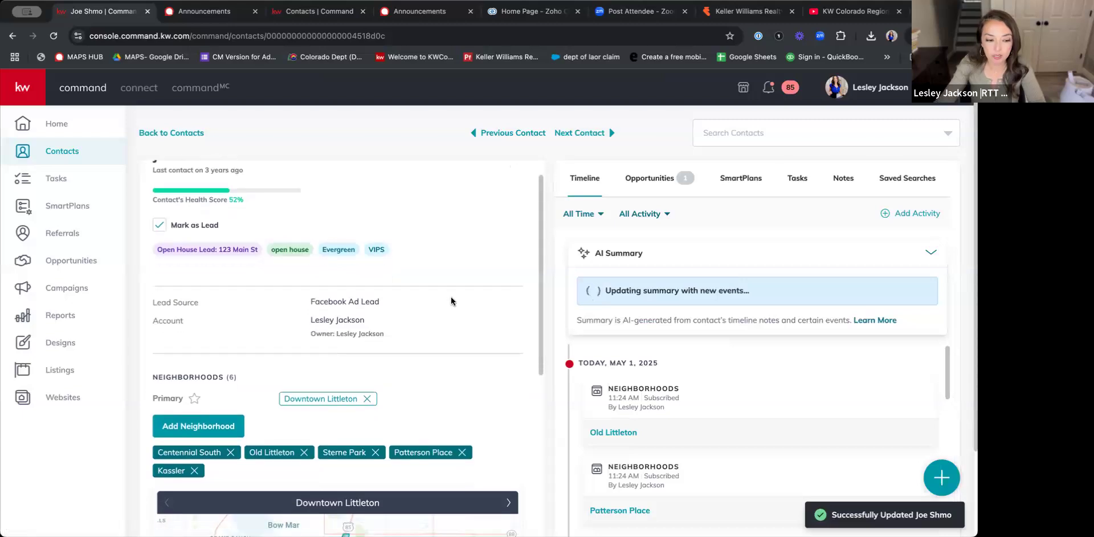
scroll(481, 295, "down", 8)
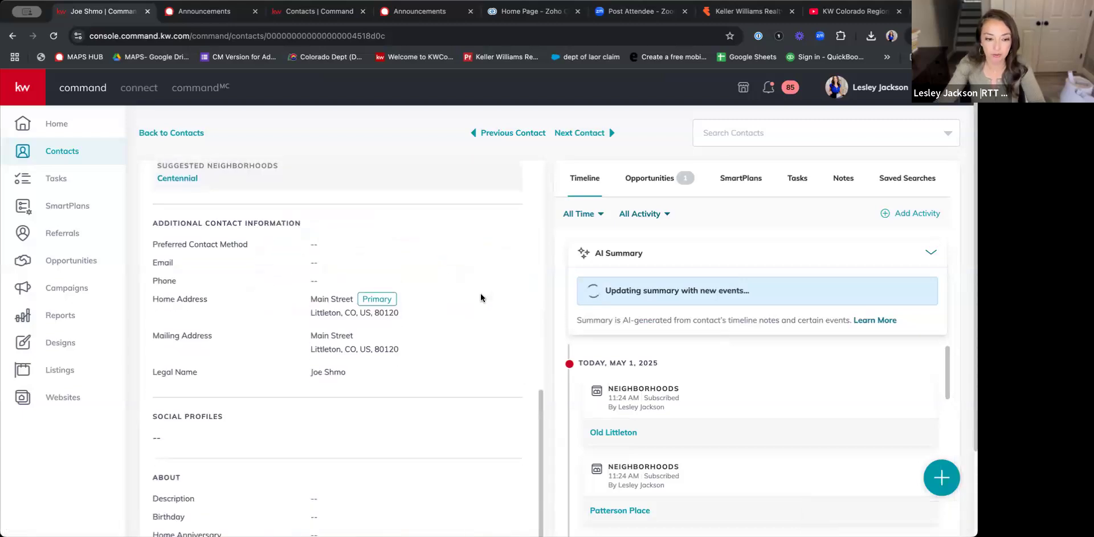
scroll(487, 308, "down", 4)
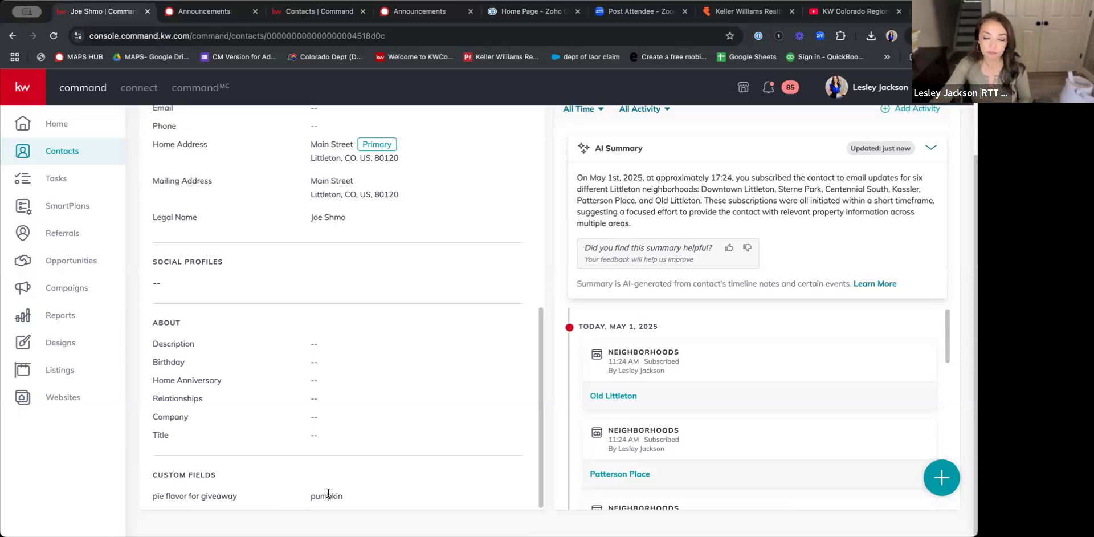
Review the AI Summary of the contact's timeline and rate it as helpful
scroll(424, 384, "up", 10)
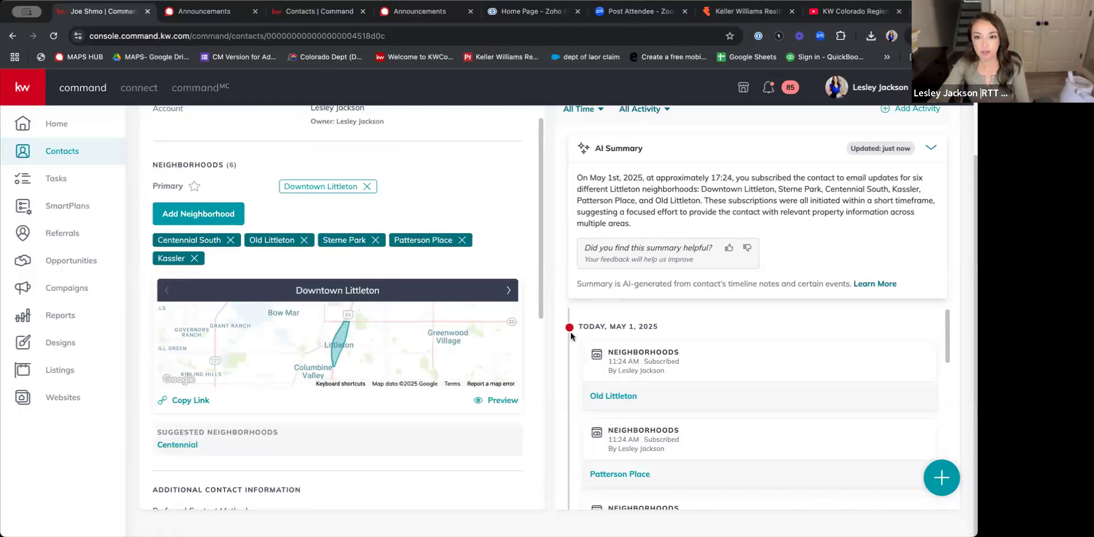
scroll(570, 332, "up", 3)
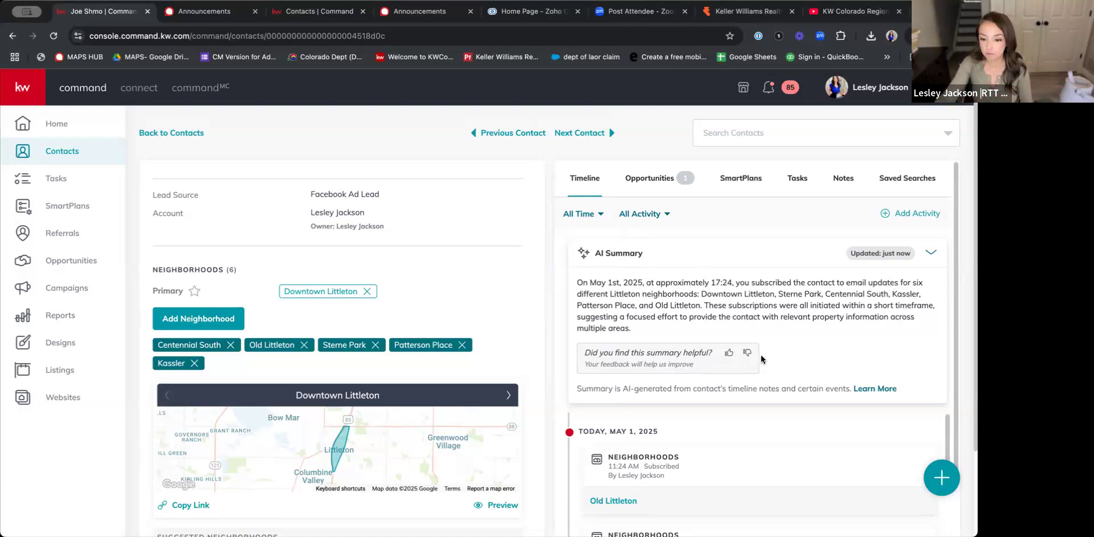
left_click(729, 353)
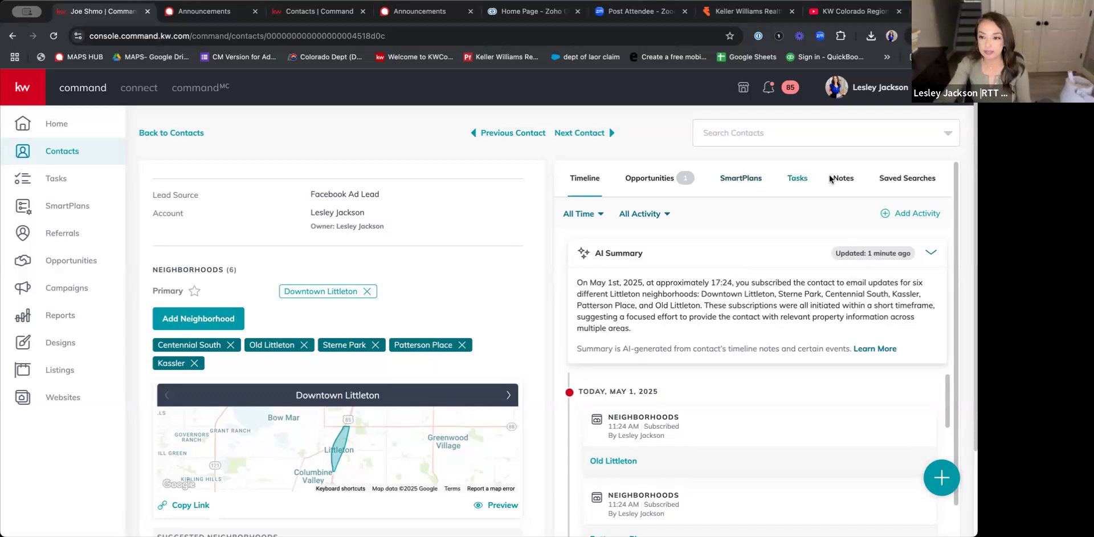
Start a saved search for the contact with a Custom location and try to draw its area on the map near Highlands Ranch
left_click(906, 181)
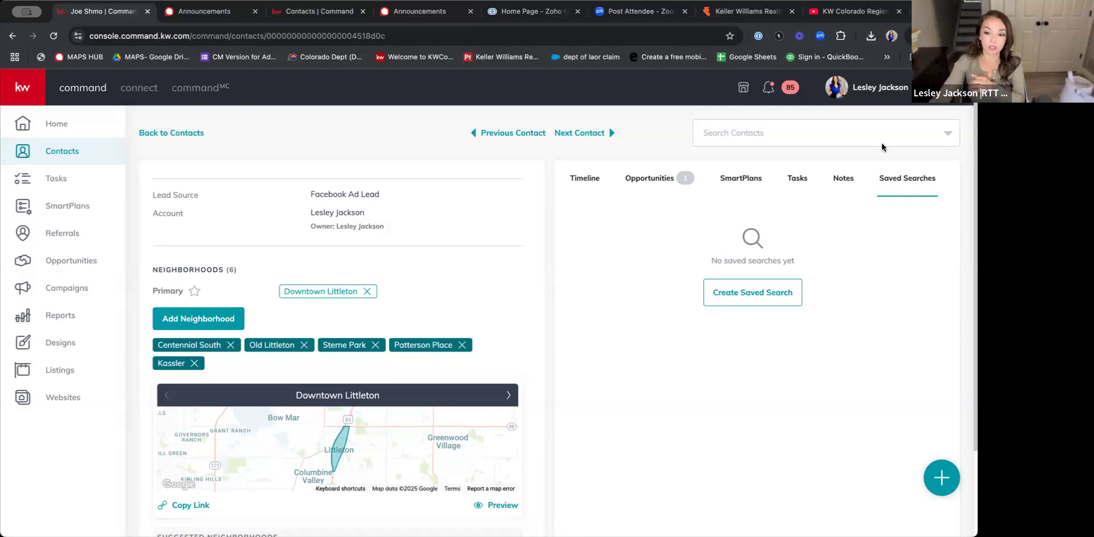
left_click(741, 295)
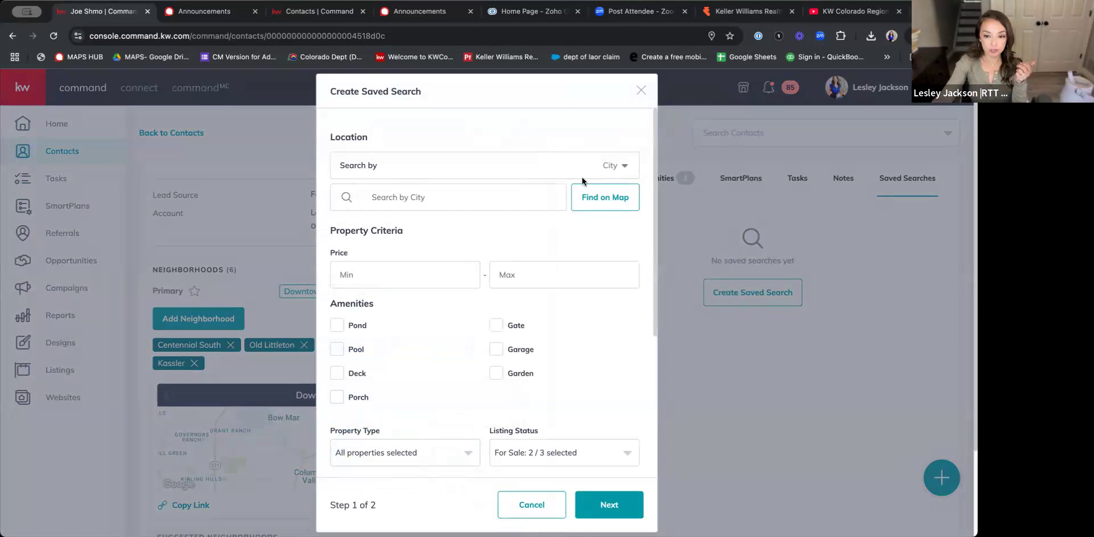
left_click(615, 169)
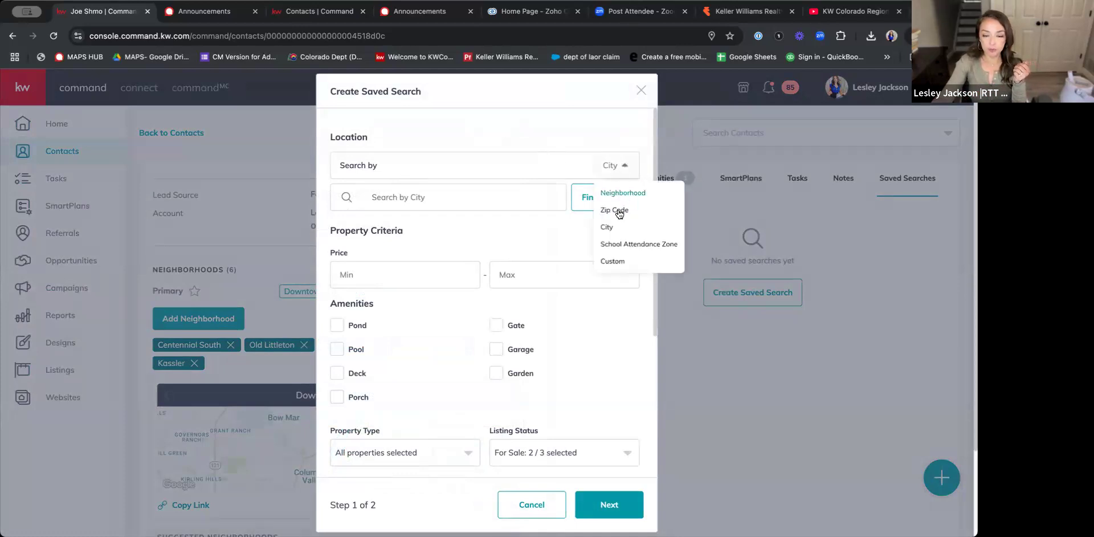
left_click(612, 262)
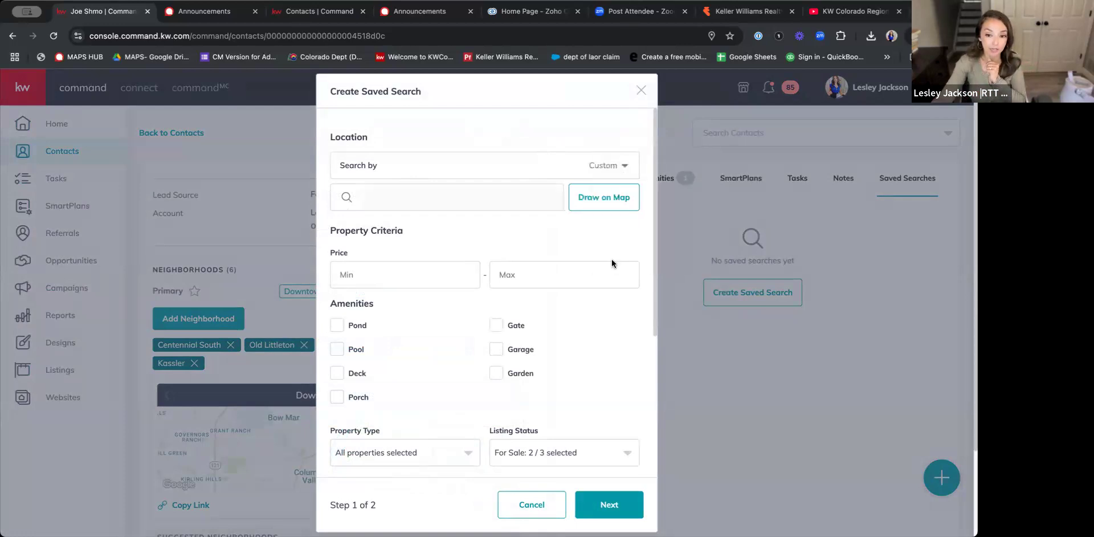
left_click(613, 197)
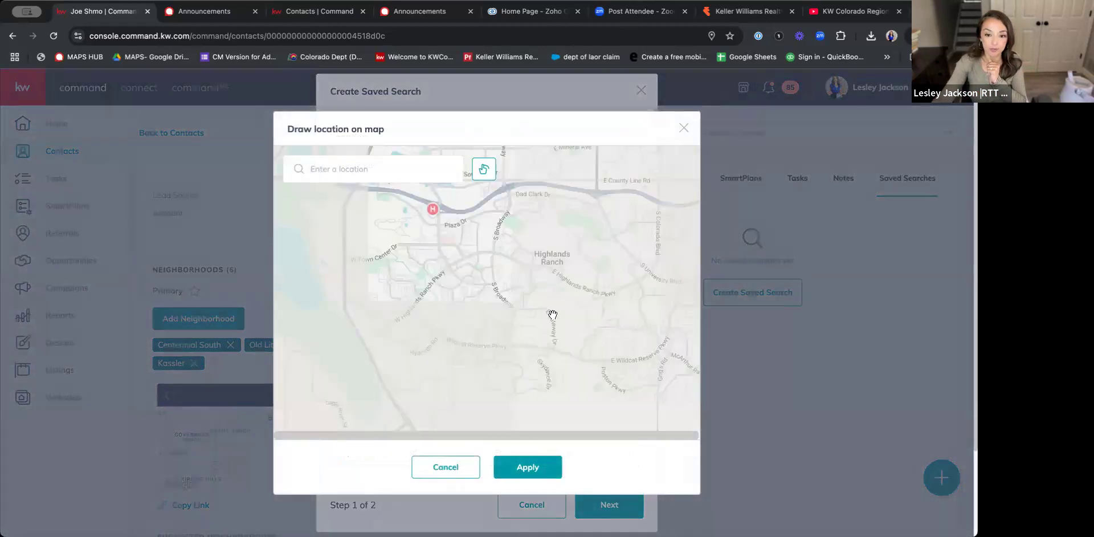
mouse_move(504, 231)
left_mouse_down()
mouse_move(453, 231)
mouse_move(466, 243)
mouse_move(424, 303)
mouse_move(548, 339)
mouse_move(555, 239)
mouse_move(483, 225)
left_mouse_up()
left_click(483, 169)
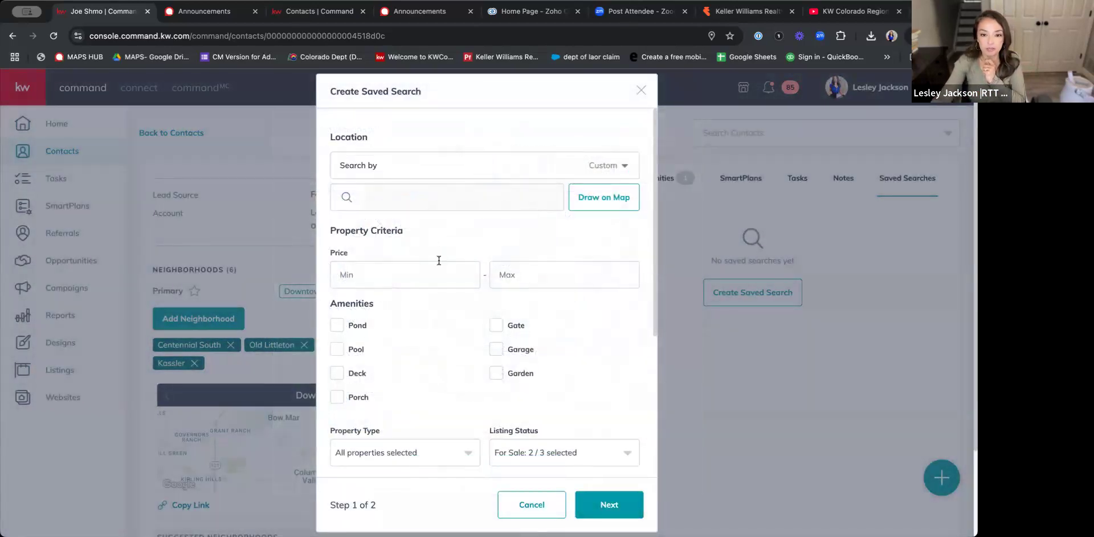
Review the saved search's price, amenities, property type, beds, baths, year built and living area criteria, and continue to step 2
left_click(391, 276)
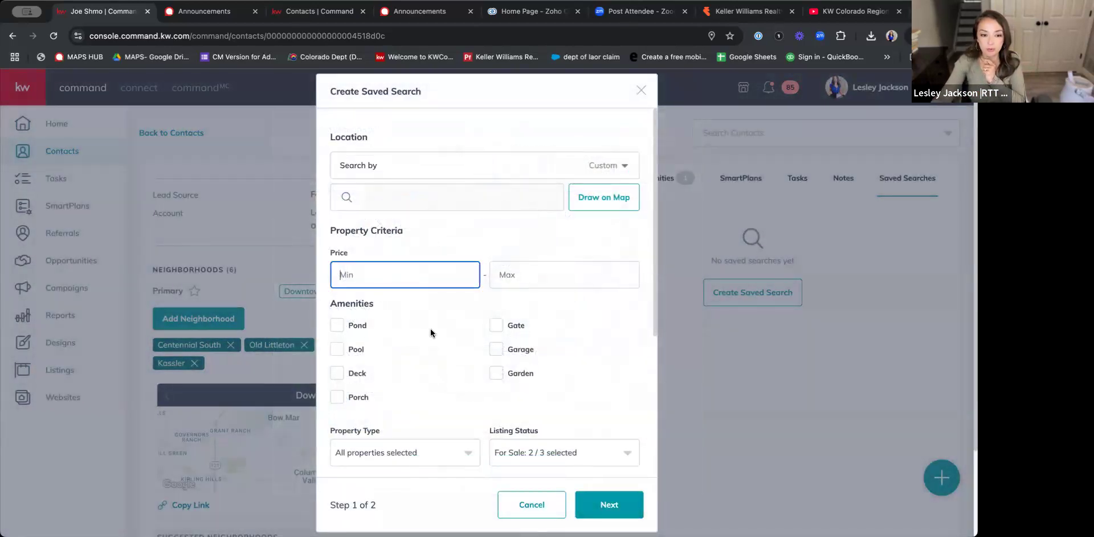
scroll(429, 328, "down", 3)
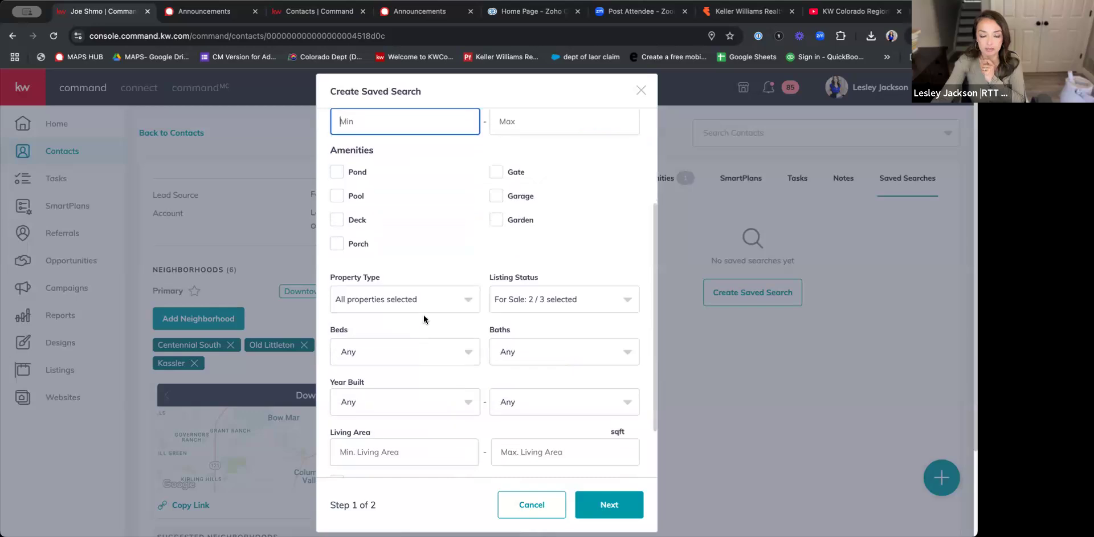
scroll(423, 315, "down", 2)
scroll(511, 329, "down", 2)
scroll(418, 416, "up", 2)
scroll(501, 362, "down", 3)
left_click(609, 507)
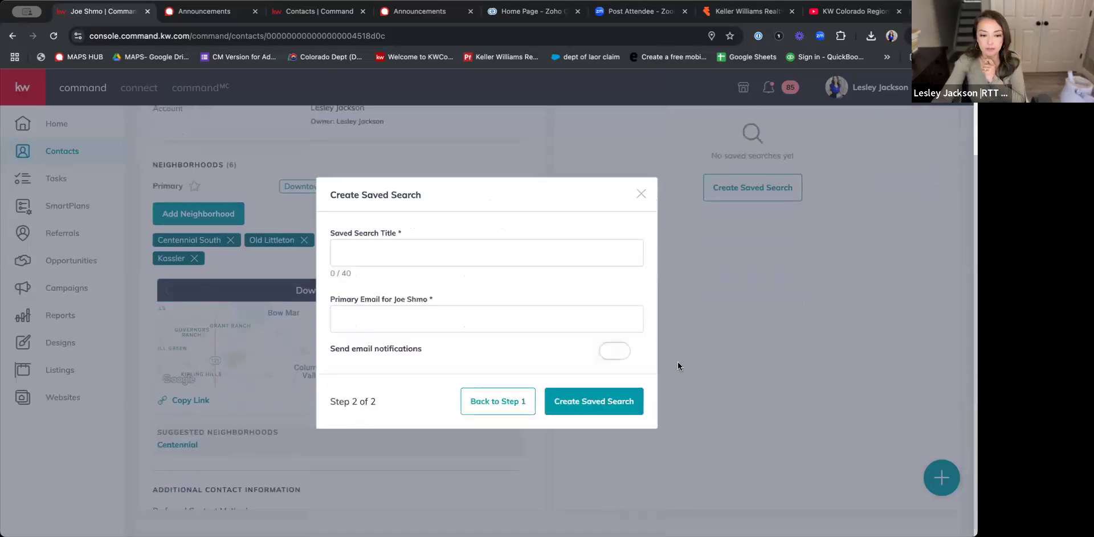
Title the saved search "Highlands Ranch"
left_click(424, 256)
type("Higha")
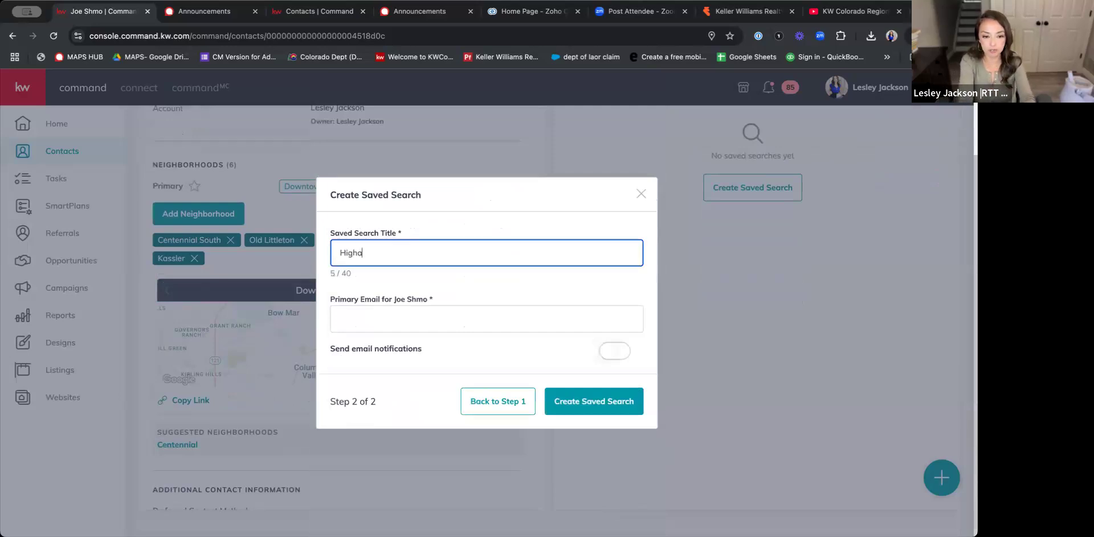
key("BackSpace")
type("loands")
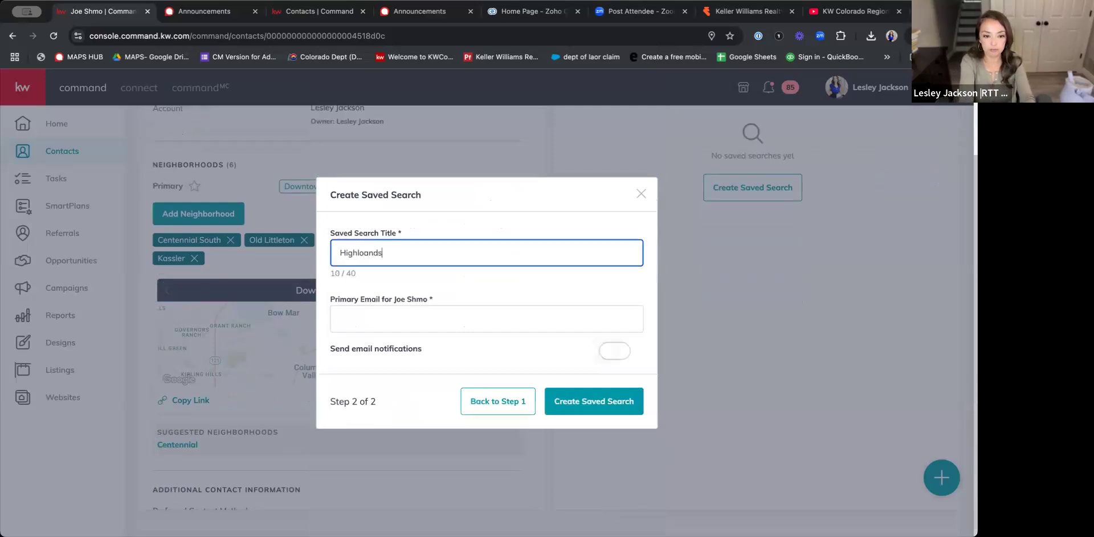
key("BackSpace")
key("BackSpace")
key("BackSpace")
key("BackSpace")
key("BackSpace")
type("ands Ranch")
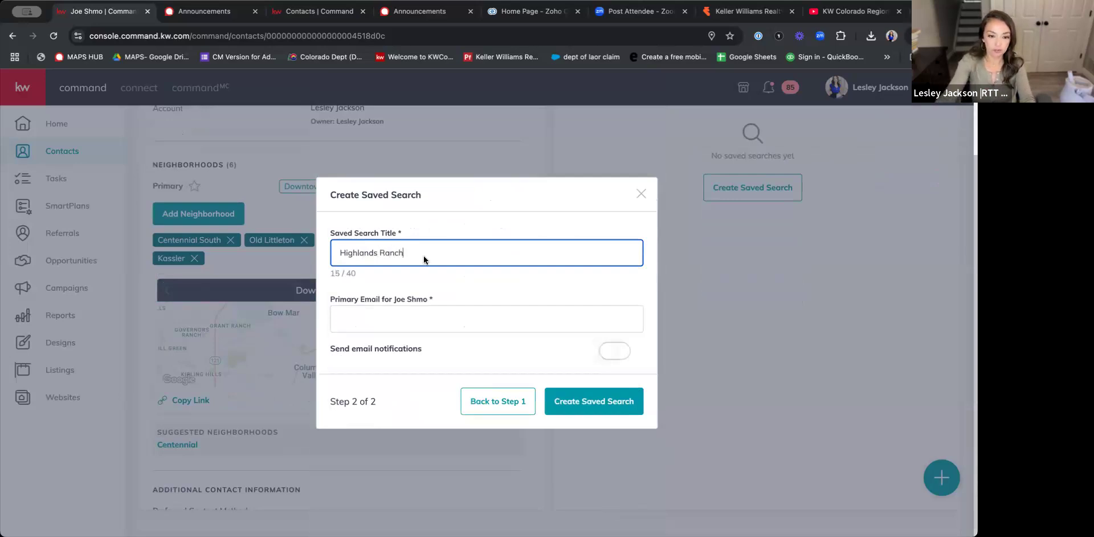
Fill in the contact's primary email and turn on email notifications for the saved search
left_click(446, 310)
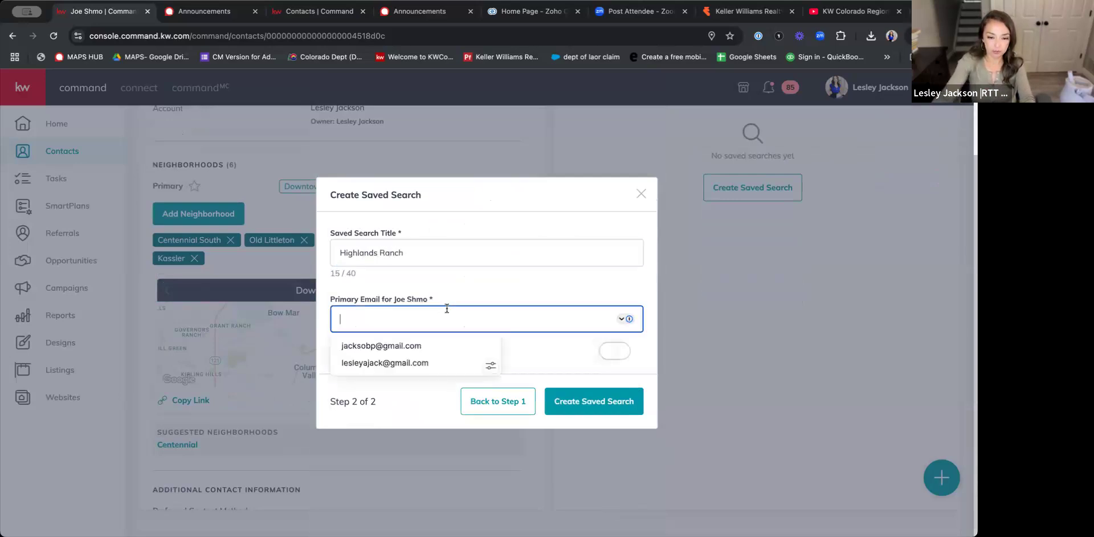
left_click(430, 363)
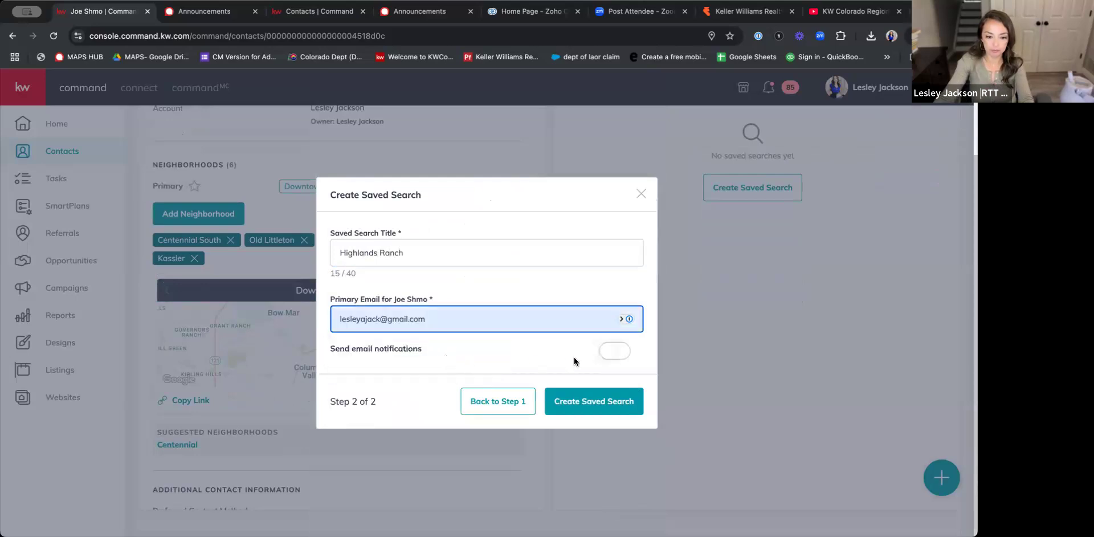
left_click(610, 353)
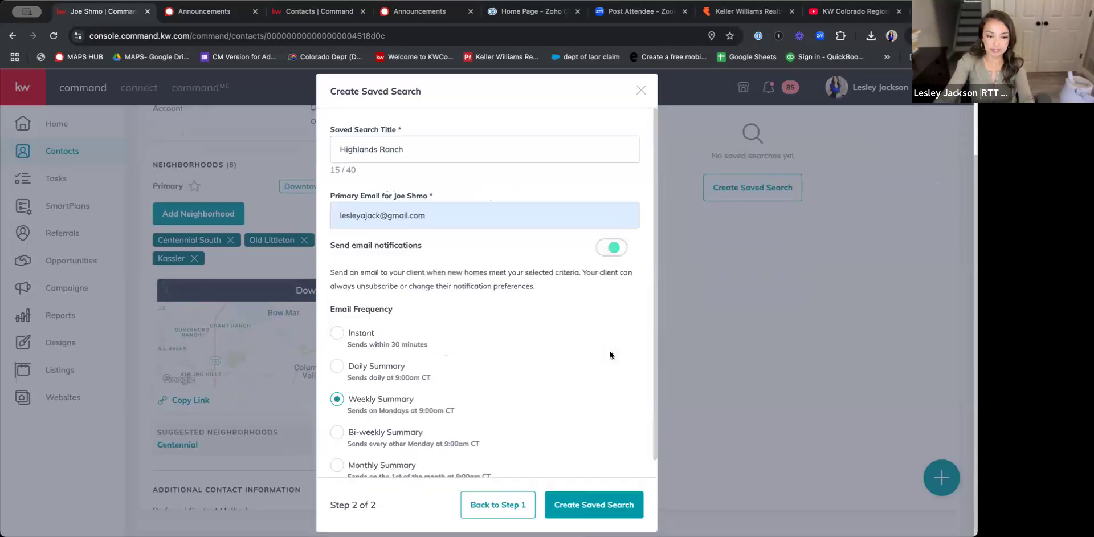
Set the email frequency to Daily Summary, and close the saved search dialog without creating the search
left_click(337, 333)
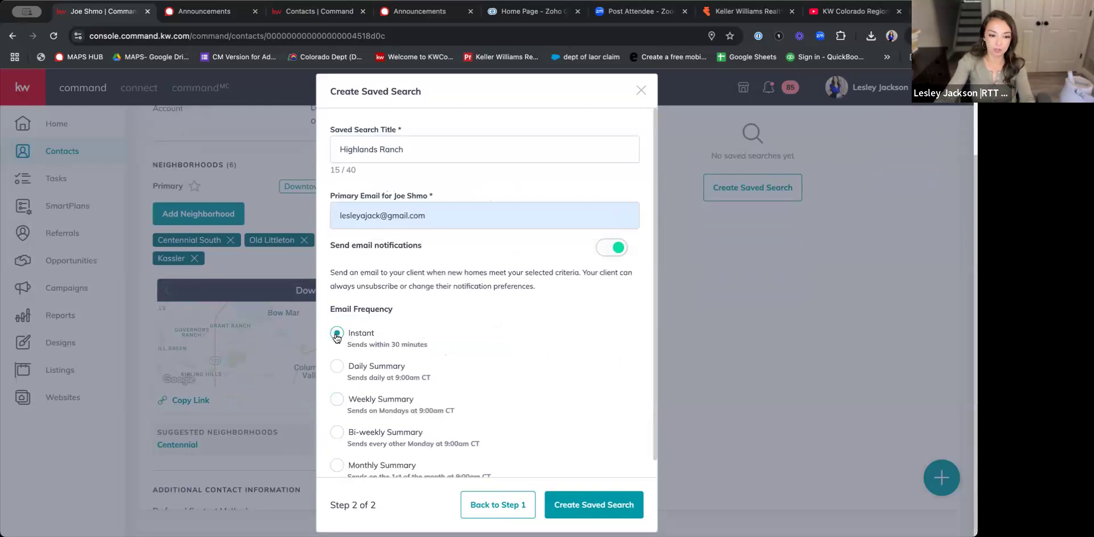
left_click(338, 368)
scroll(339, 371, "down", 1)
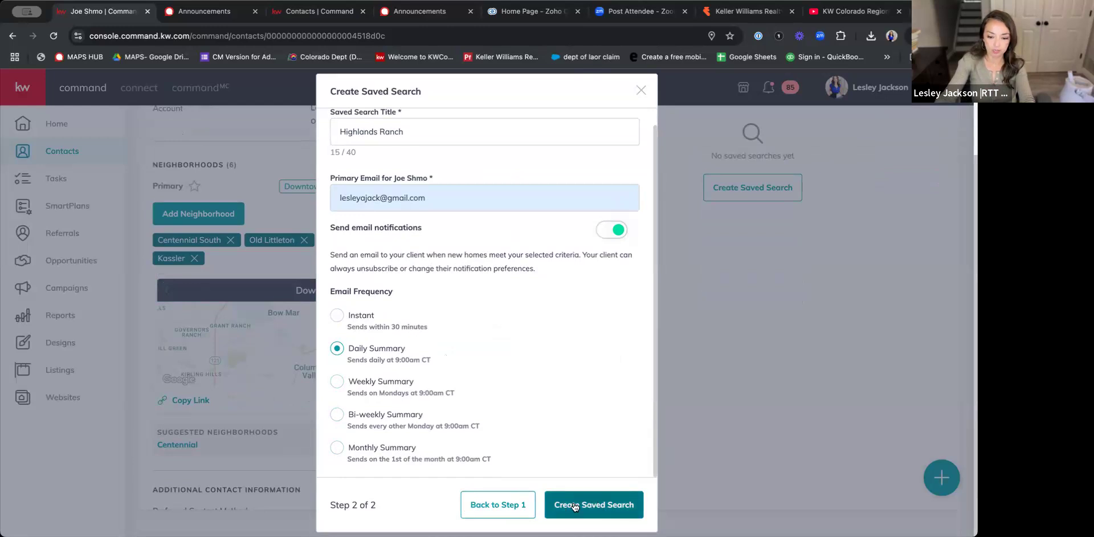
scroll(654, 127, "up", 1)
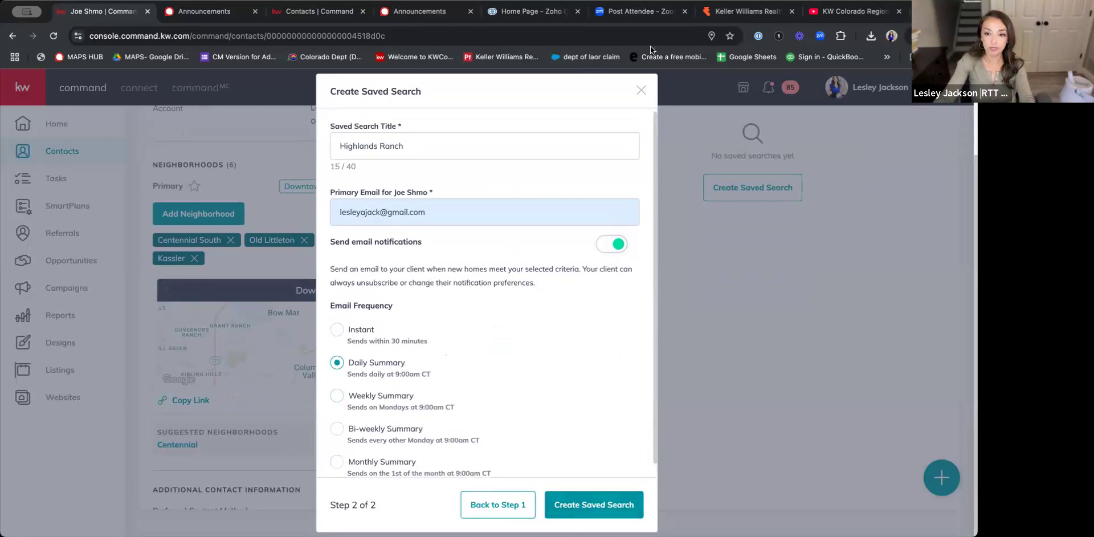
left_click(639, 90)
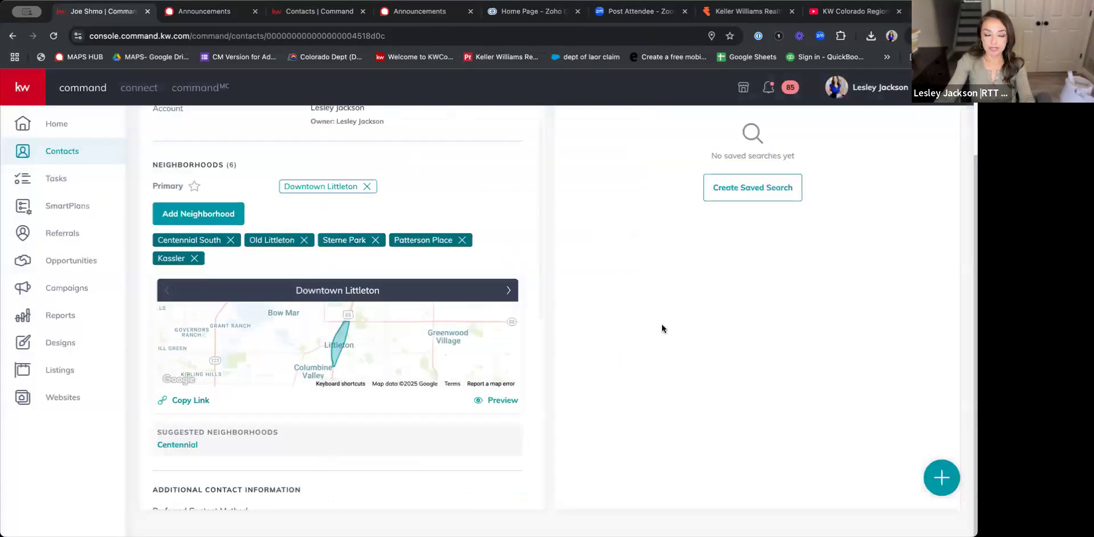
Review the neighborhood subscription entries in the contact's timeline, and return to the contact's saved searches
scroll(497, 447, "up", 5)
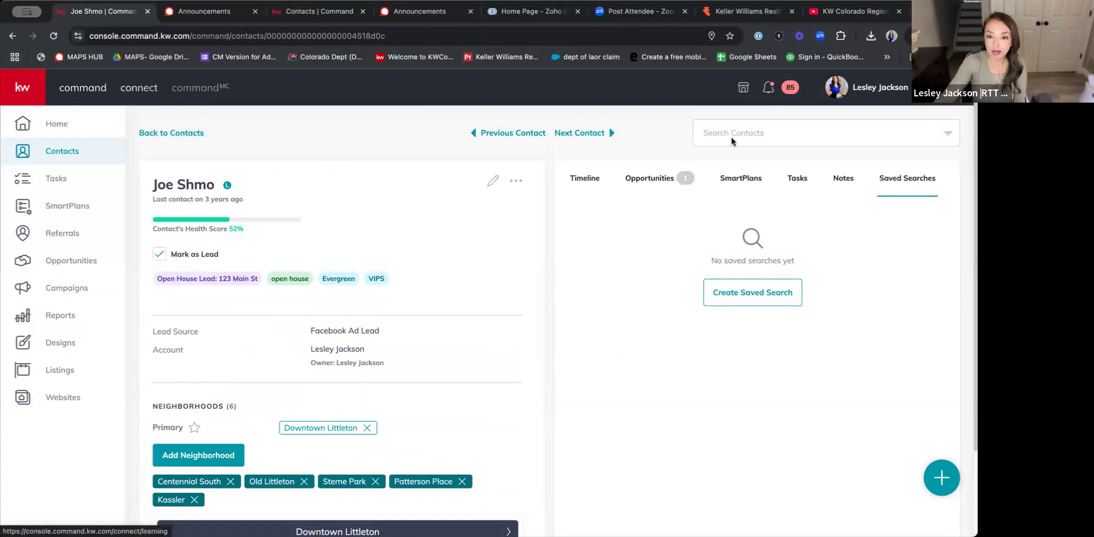
left_click(593, 179)
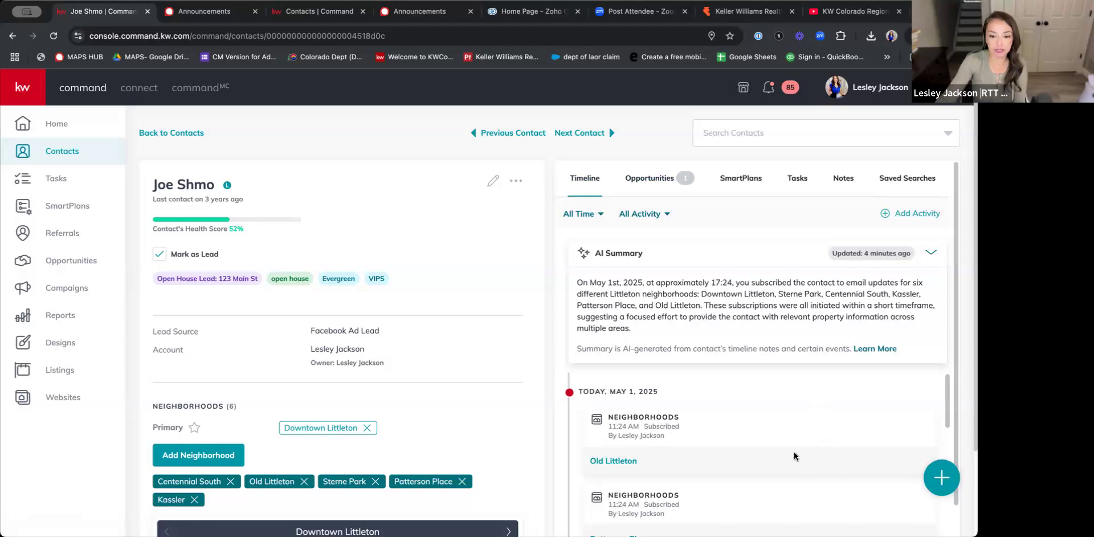
scroll(737, 394, "down", 3)
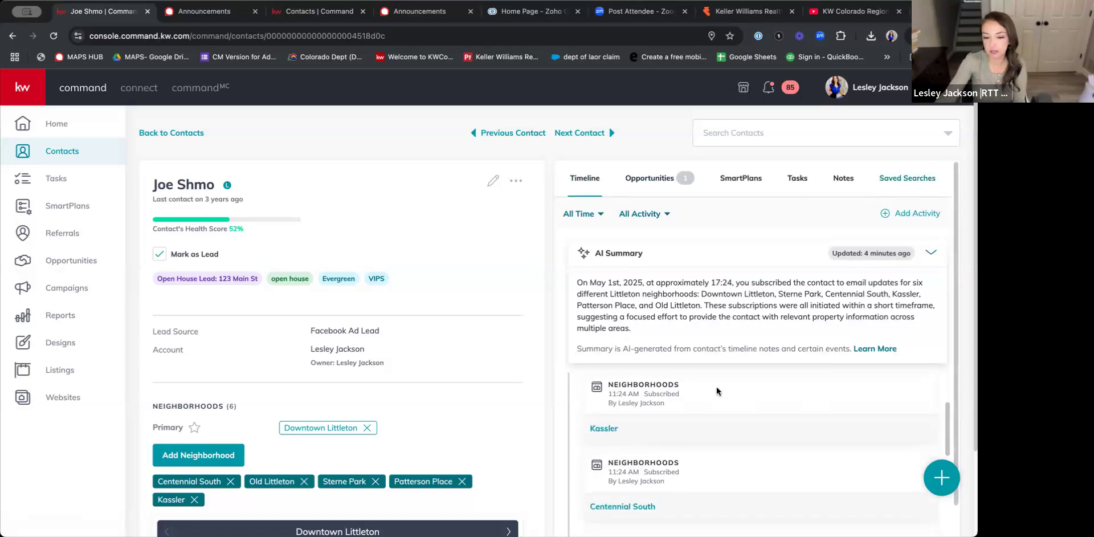
scroll(809, 457, "up", 2)
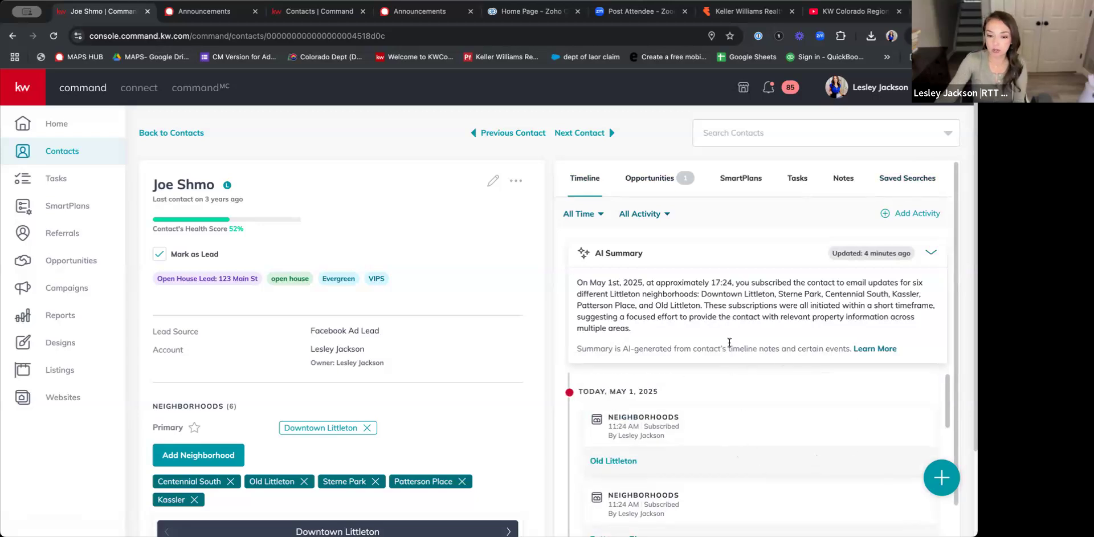
left_click(900, 184)
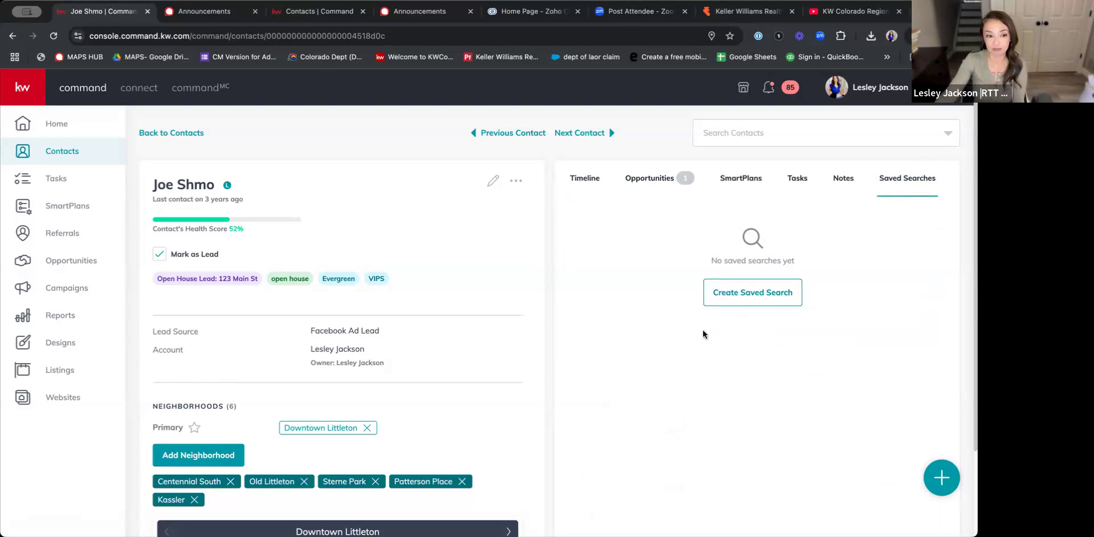
Open the SmartPlans overview and dismiss the notices above the list of people plans
left_click(58, 209)
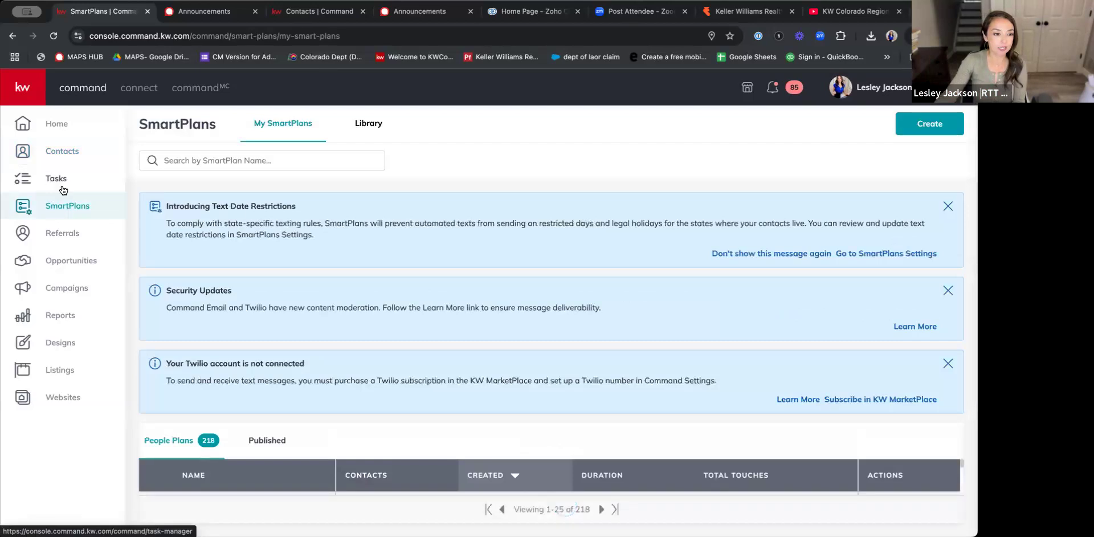
left_click(946, 279)
left_click(946, 207)
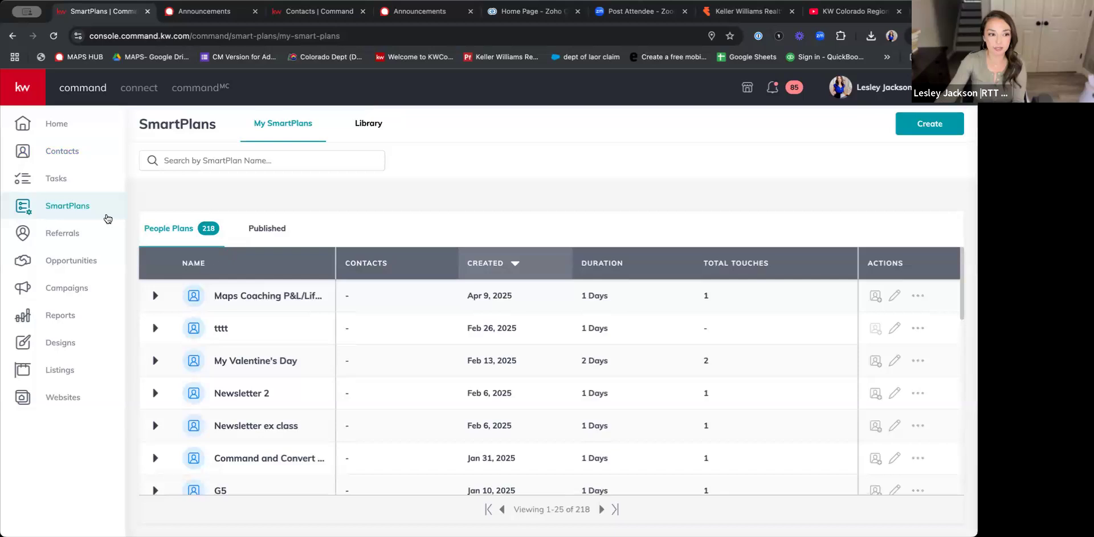
Show all Keller Williams plans in the SmartPlans library and dismiss the satisfaction survey
left_click(57, 206)
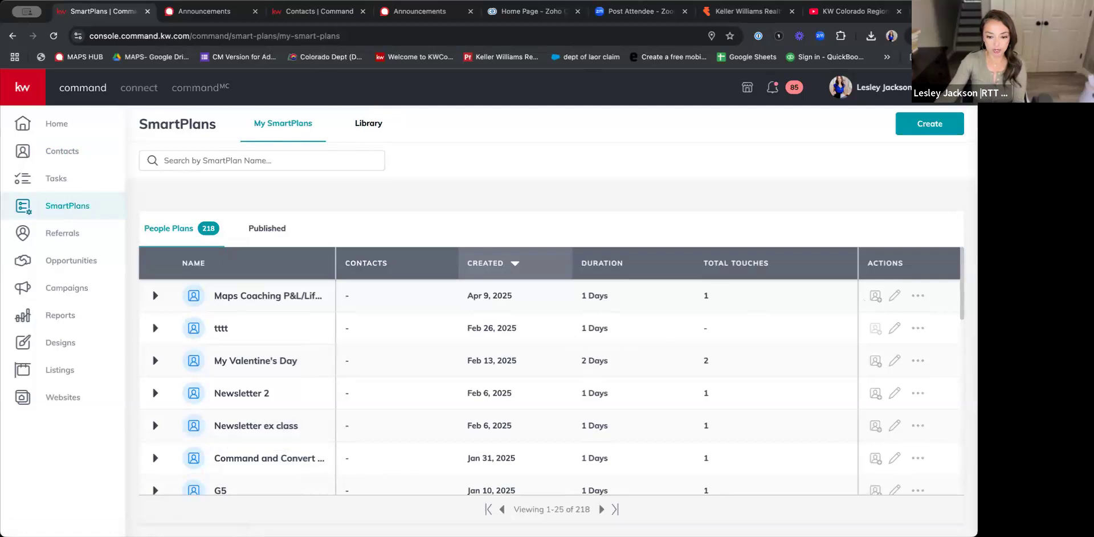
left_click(375, 130)
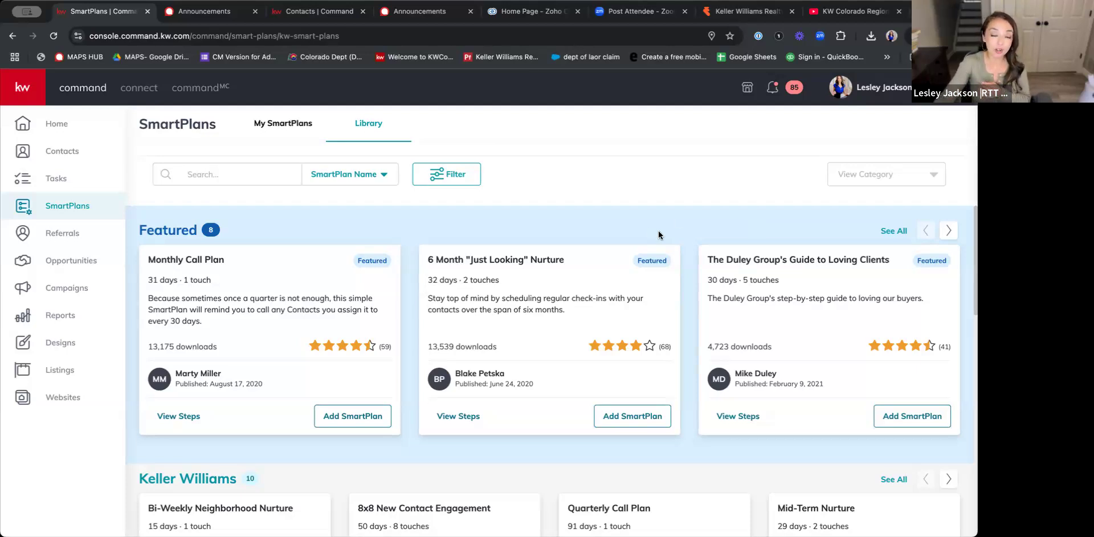
scroll(627, 241, "down", 1)
scroll(631, 246, "up", 1)
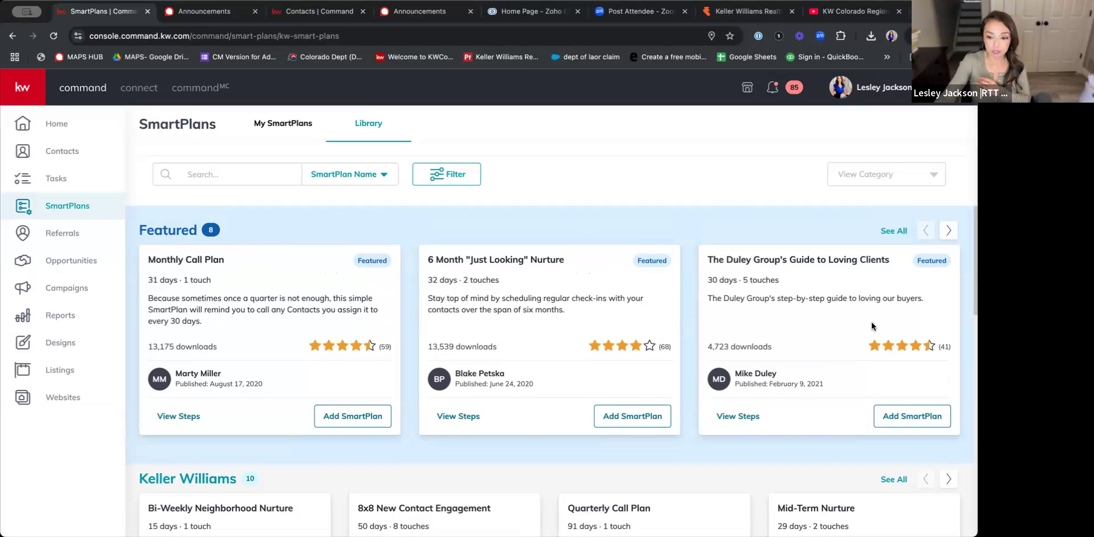
scroll(368, 282, "down", 3)
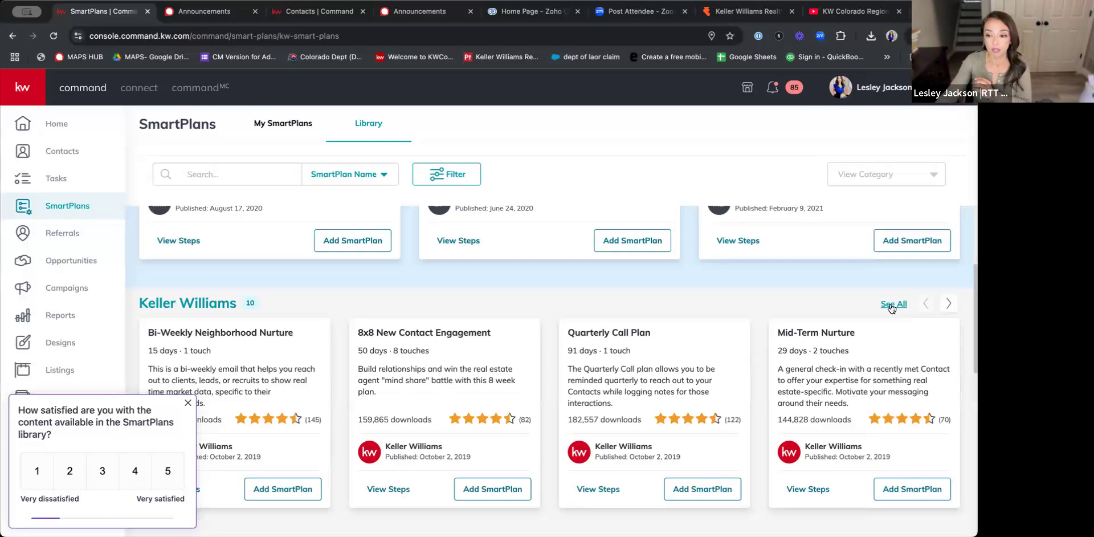
left_click(893, 305)
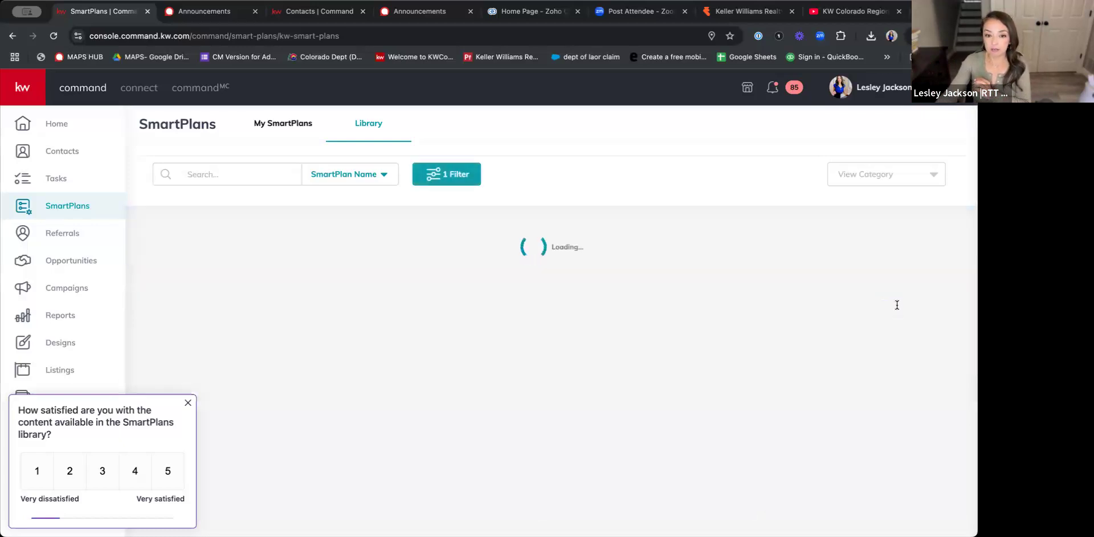
left_click(189, 403)
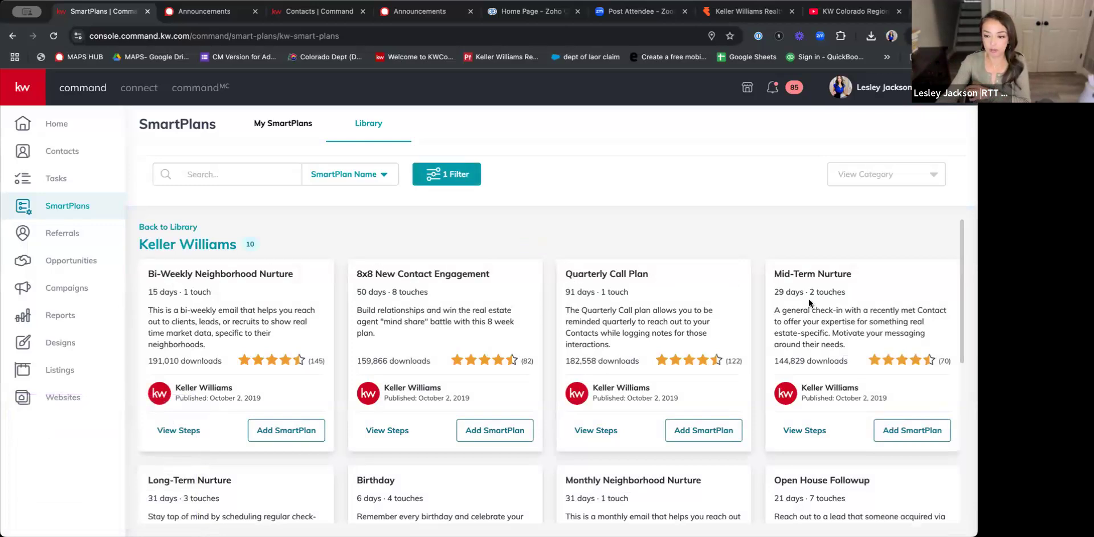
Try to add the Bi-Weekly Neighborhood Nurture plan to My SmartPlans, and close the dialog without downloading it
scroll(808, 298, "down", 3)
scroll(808, 298, "down", 1)
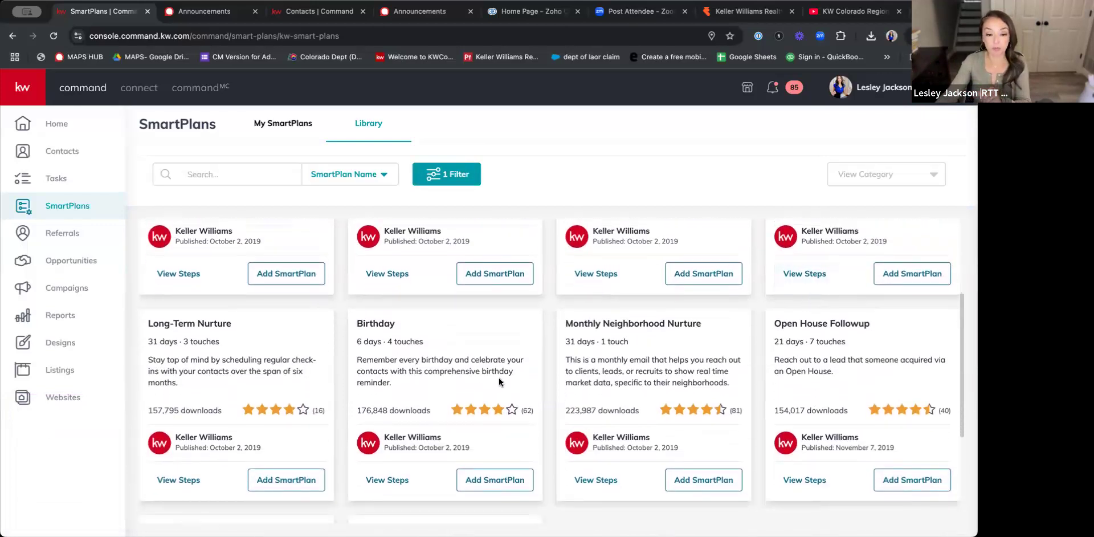
left_click(265, 275)
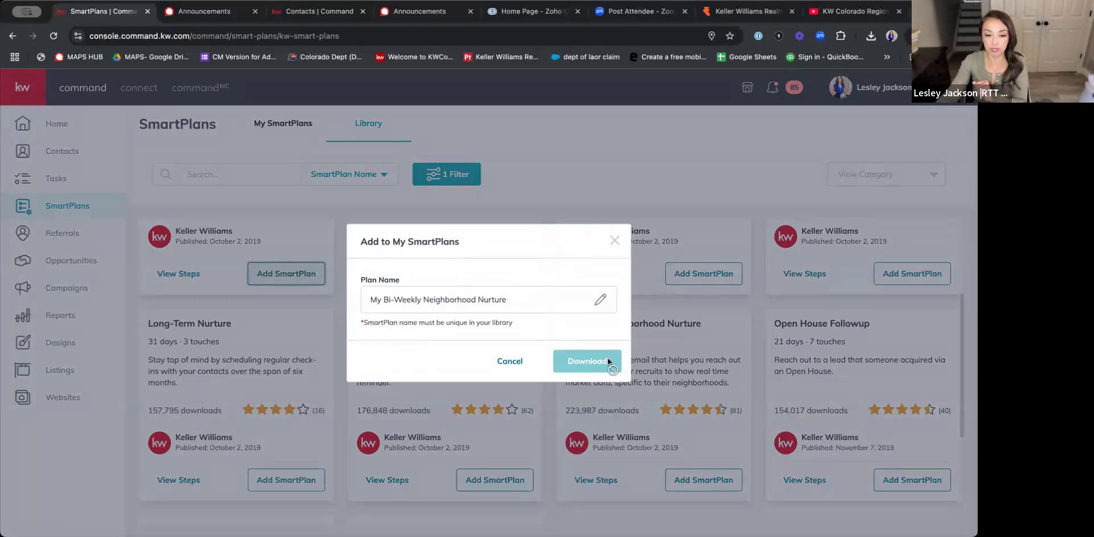
left_click_drag(506, 299, 361, 297)
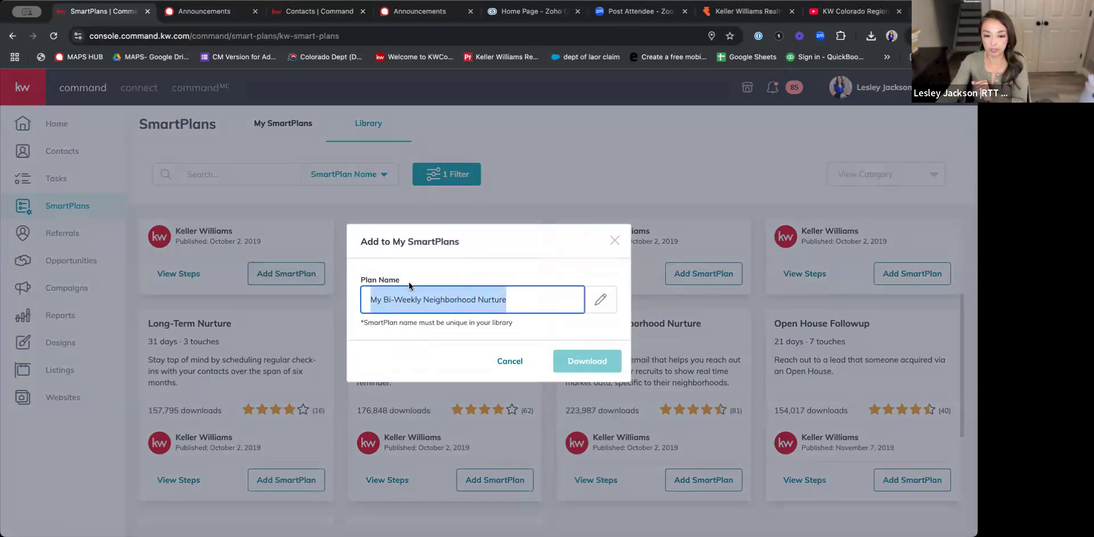
left_click(509, 255)
left_click(614, 240)
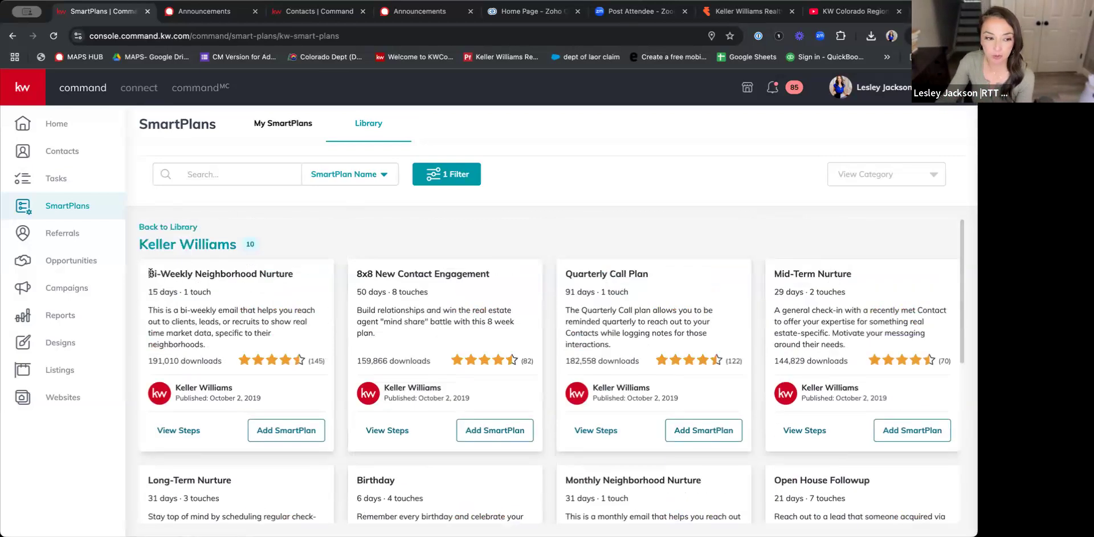
Highlight the titles of the Bi-Weekly Neighborhood Nurture and Monthly Neighborhood Nurture plans in the library
left_click_drag(150, 273, 293, 274)
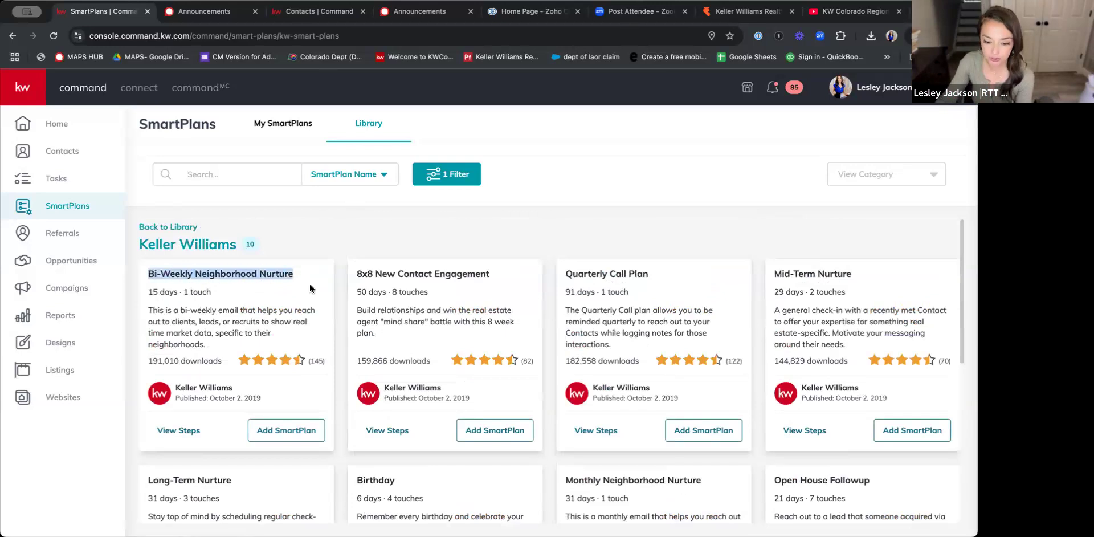
scroll(342, 313, "down", 2)
triple_click(674, 391)
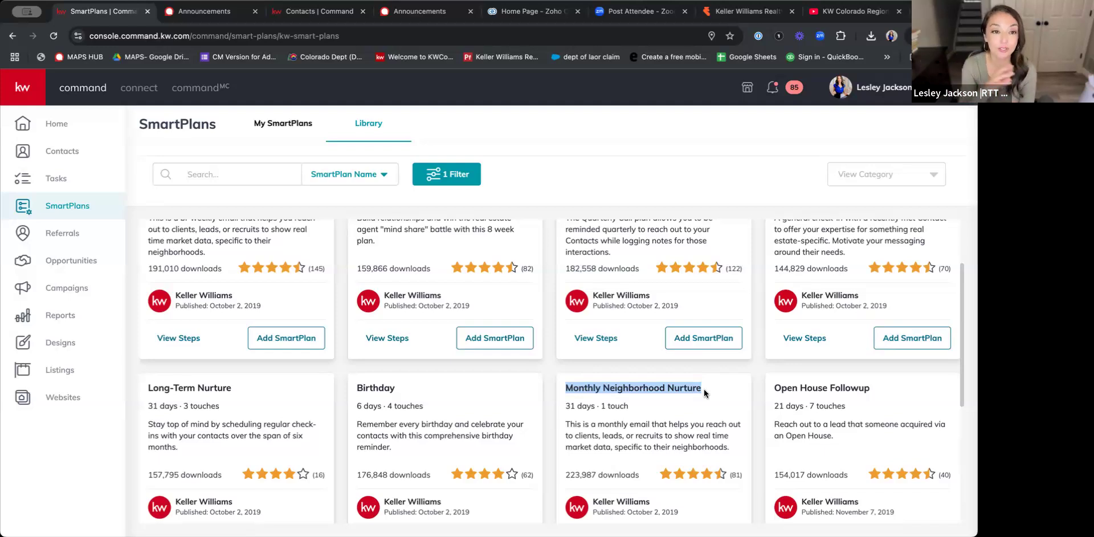
Open the contact without an email address in the Fake Contacts SmartView and show the contact's SmartPlans
left_click(77, 151)
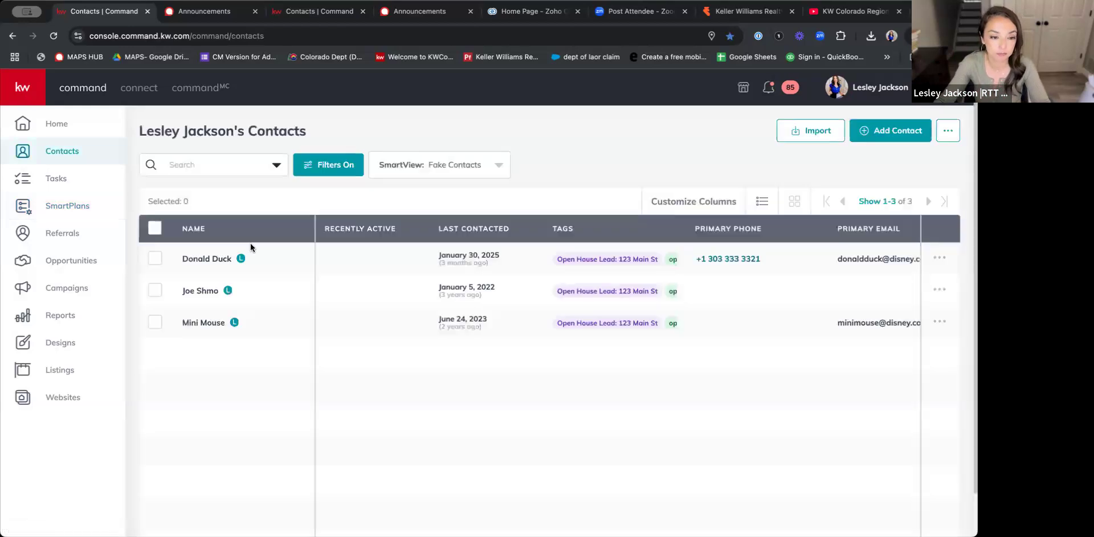
left_click(199, 291)
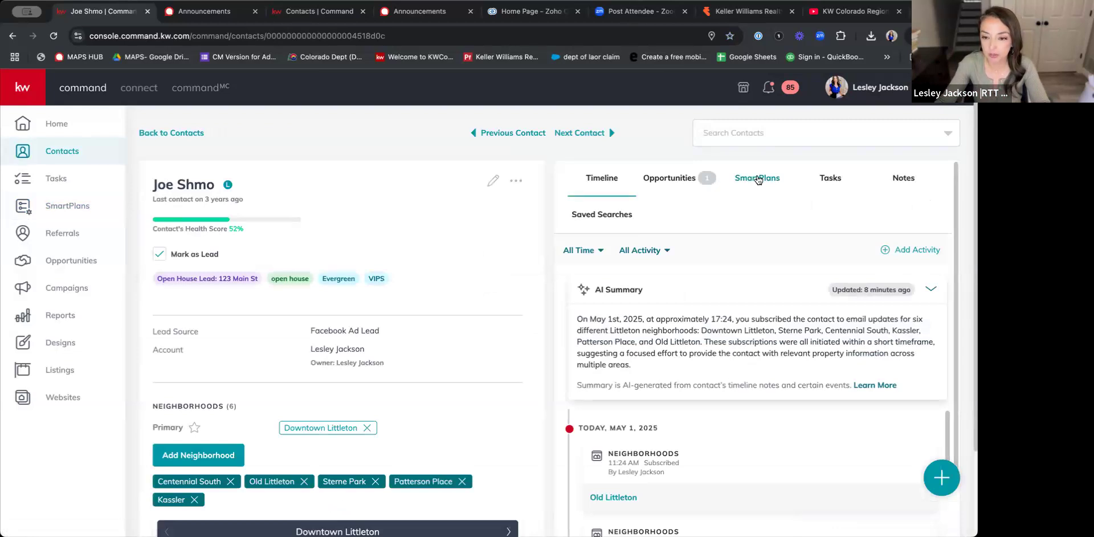
left_click(758, 180)
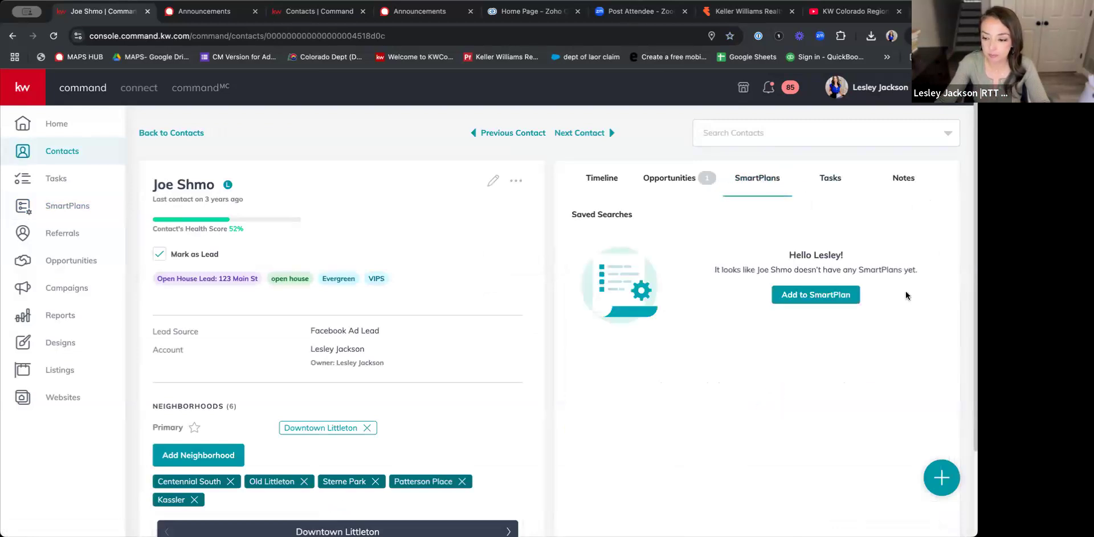
Search My SmartPlans for "monthly" and try to add the contact to My Monthly Neighborhood Nurture
left_click(828, 297)
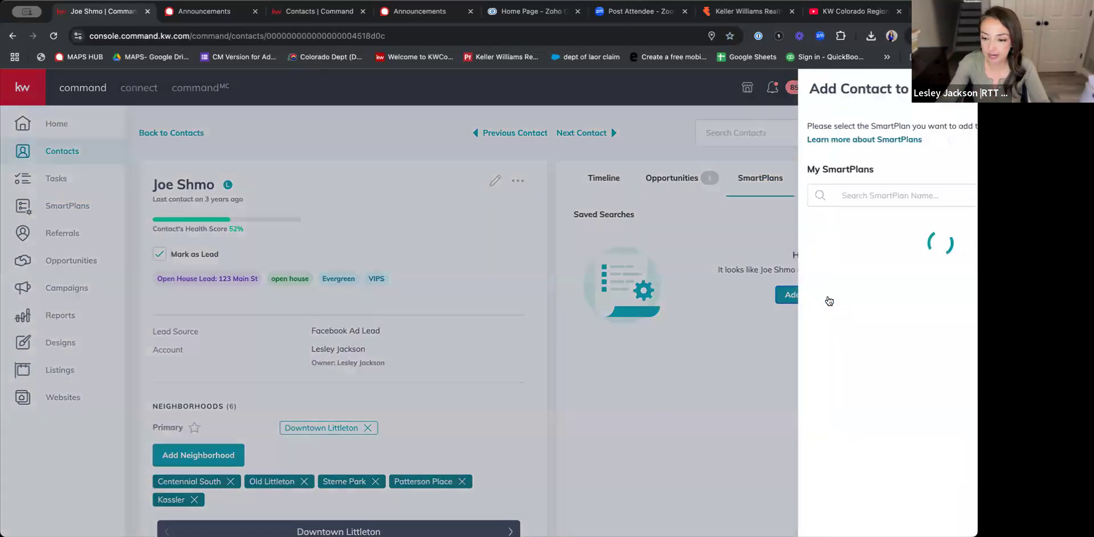
left_click(834, 200)
type("monthly")
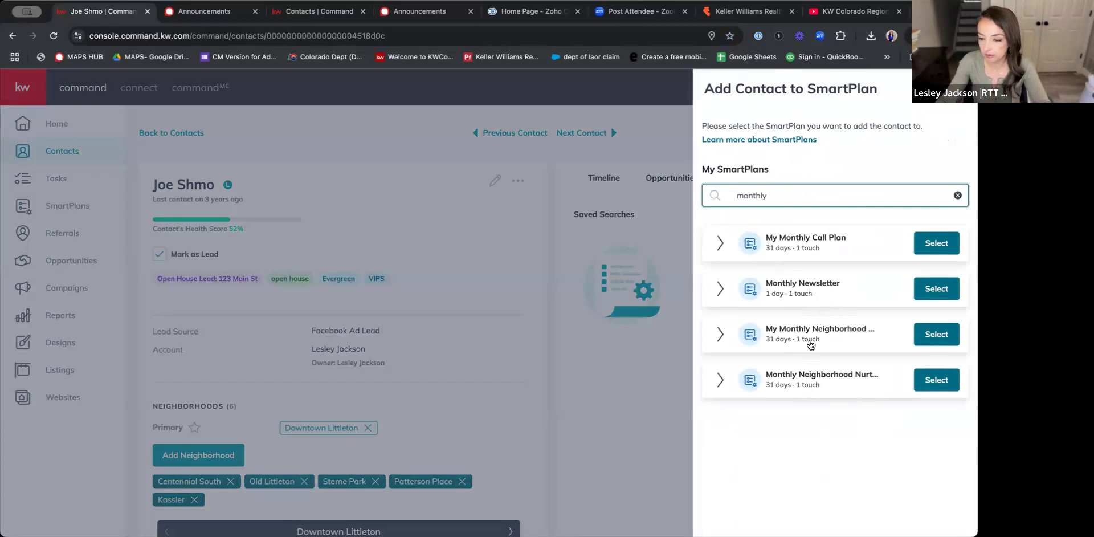
left_click(933, 338)
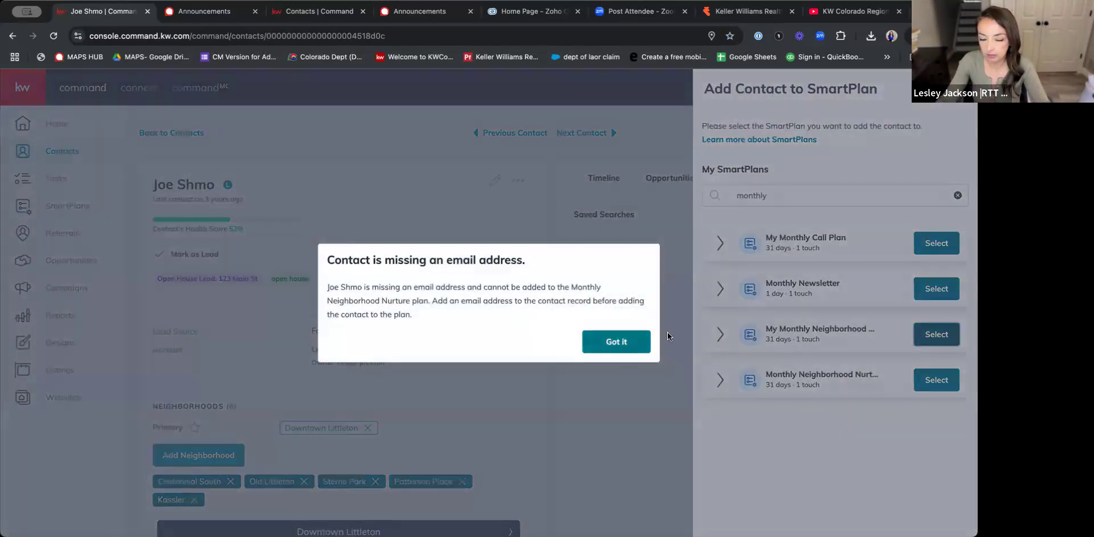
left_click(624, 344)
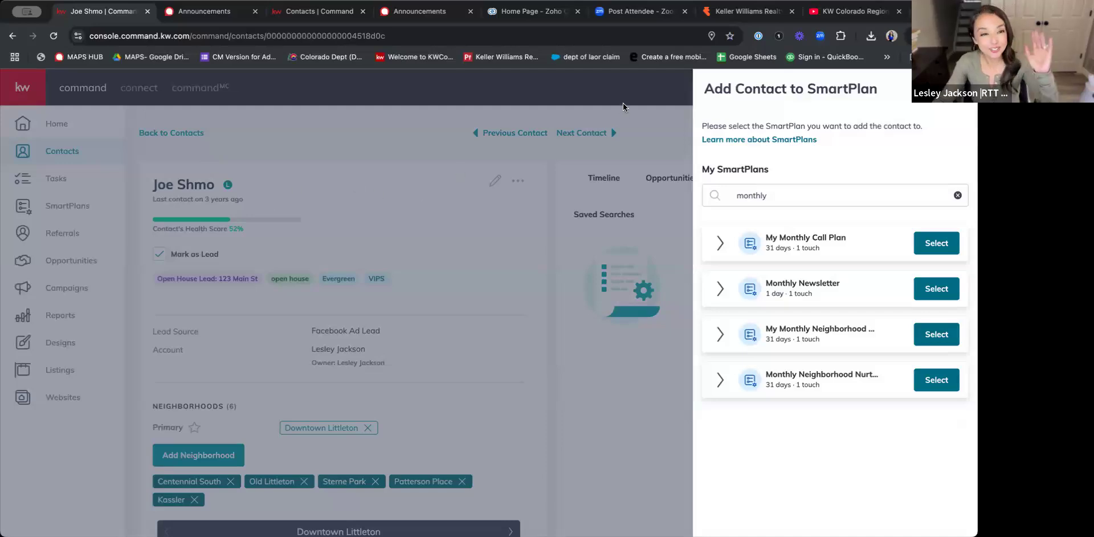
left_click(929, 338)
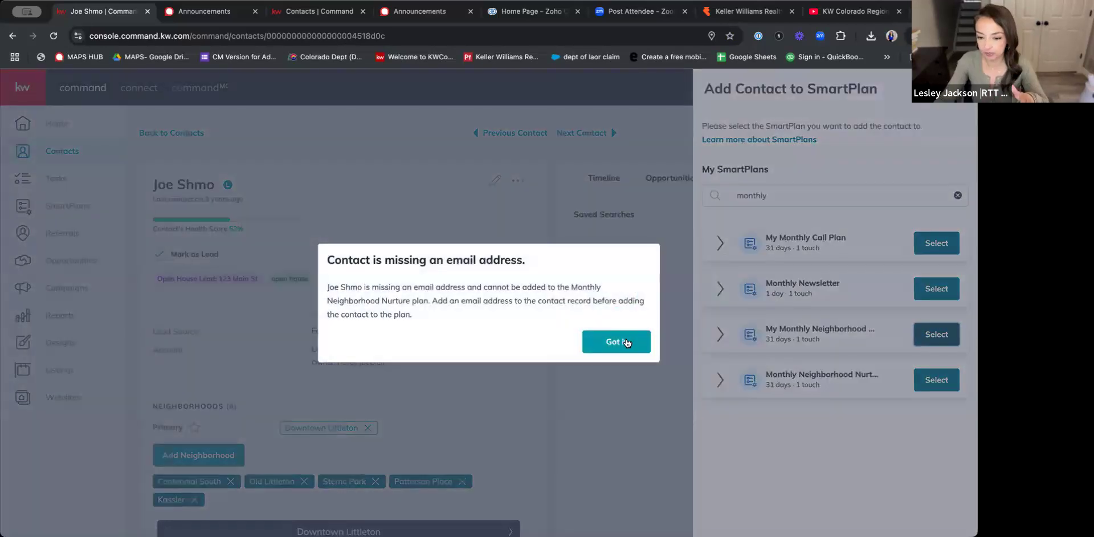
left_click(627, 341)
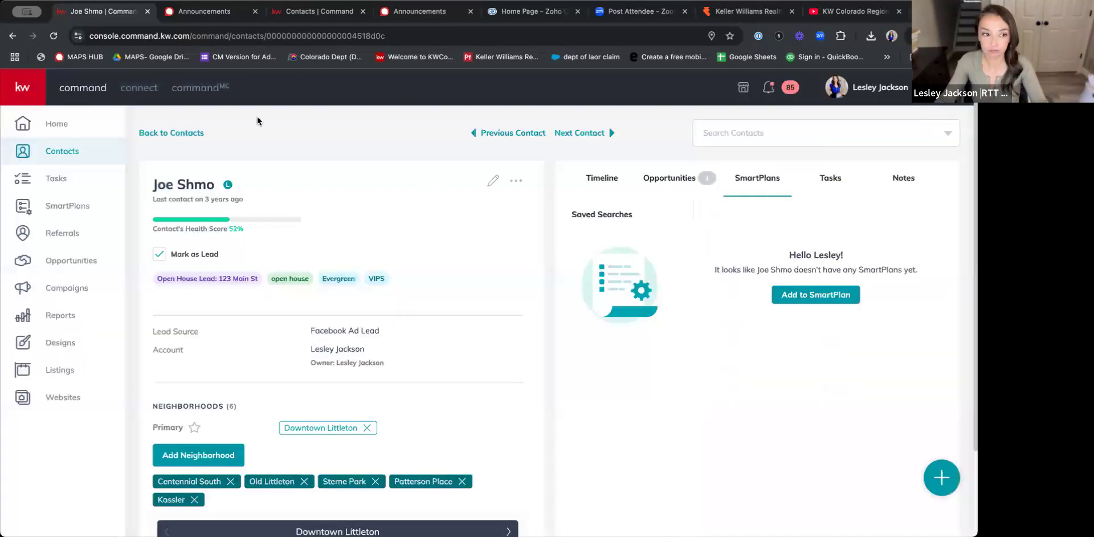
Return to the contact list and search the Fake Contacts SmartView for the account owner's full name
left_click(165, 134)
left_click(237, 164)
type("lesle")
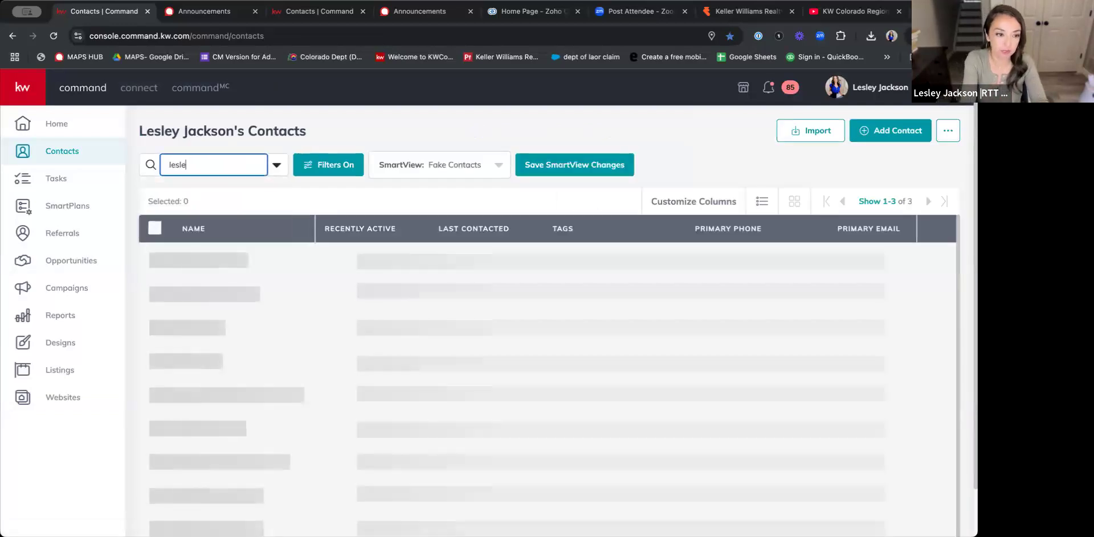
type("y jackson")
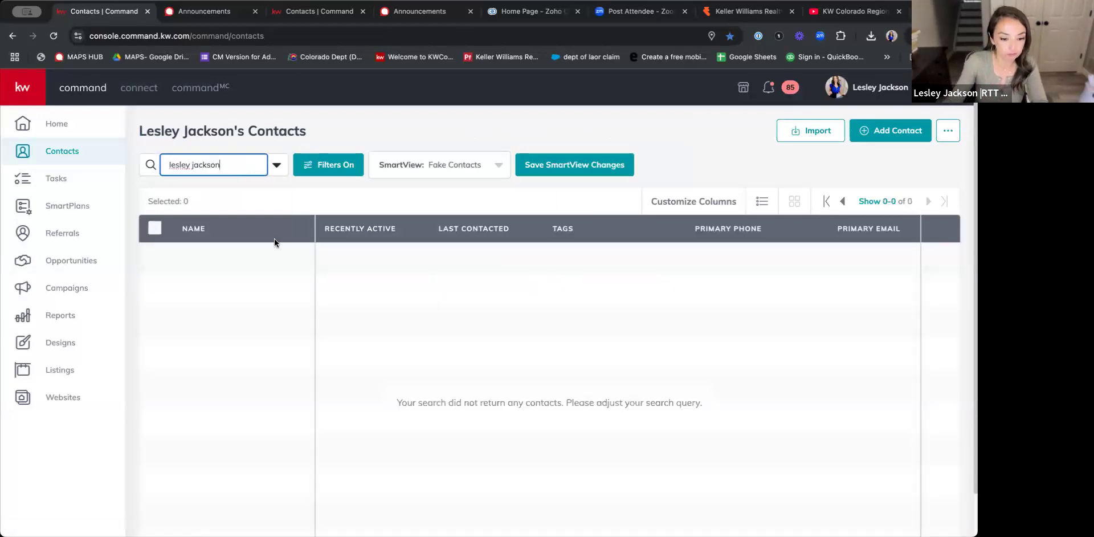
Switch to the All Contacts SmartView, search for the account owner's full name, and open the record tagged FB LEADS
left_click(437, 170)
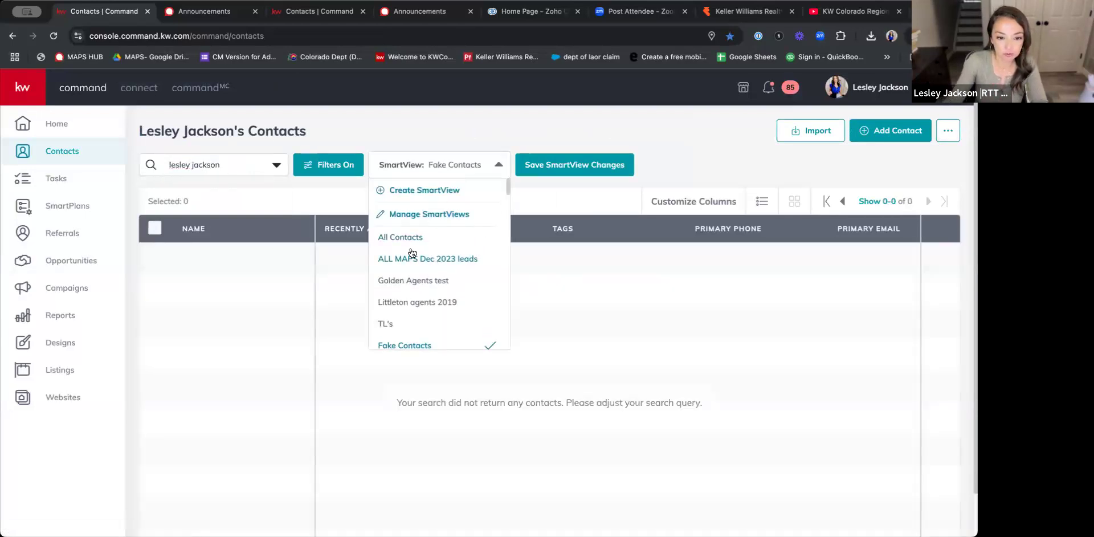
left_click(398, 236)
left_click(239, 168)
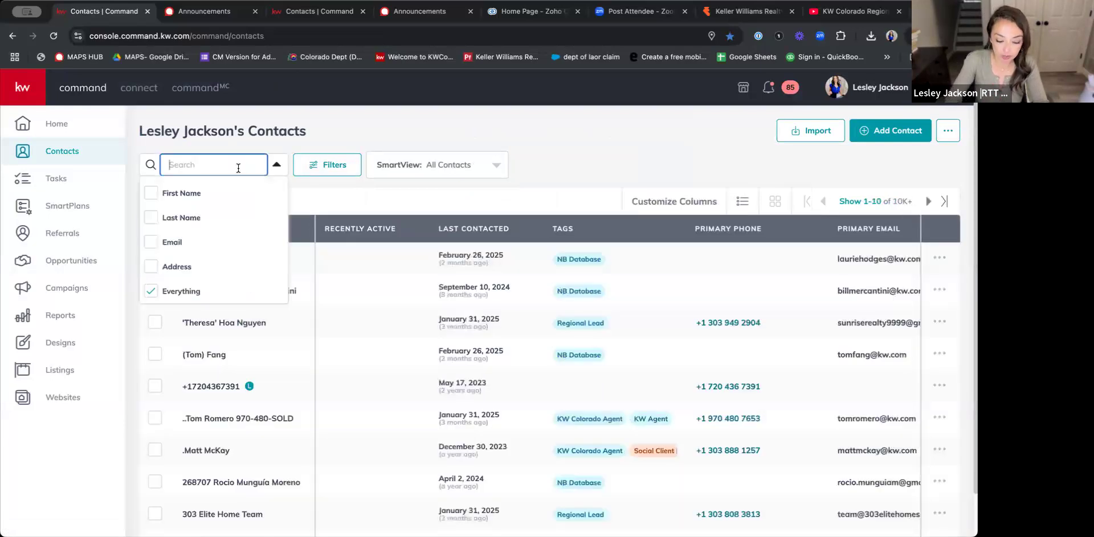
type("lesley jackson")
key("Return")
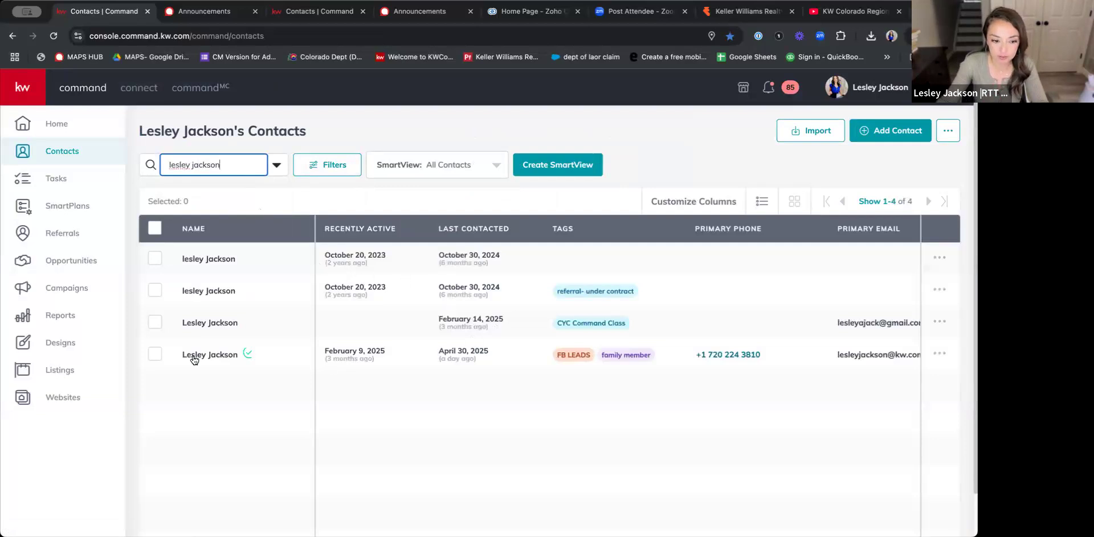
left_click(226, 354)
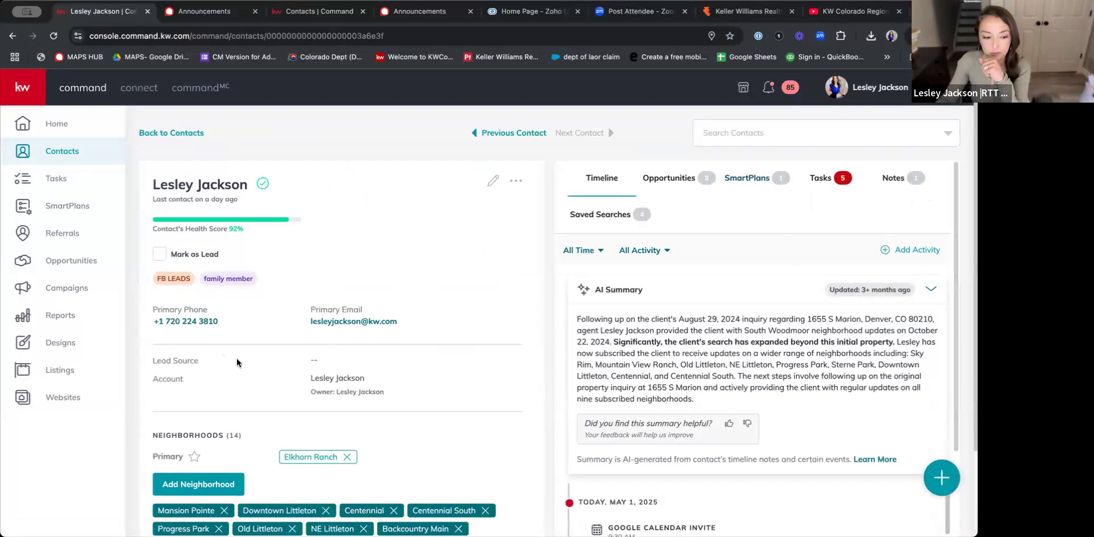
Review the contact's neighborhoods, and remove the contact from the My Monthly Neighborhood Nurture SmartPlan
scroll(237, 357, "down", 2)
scroll(239, 359, "down", 1)
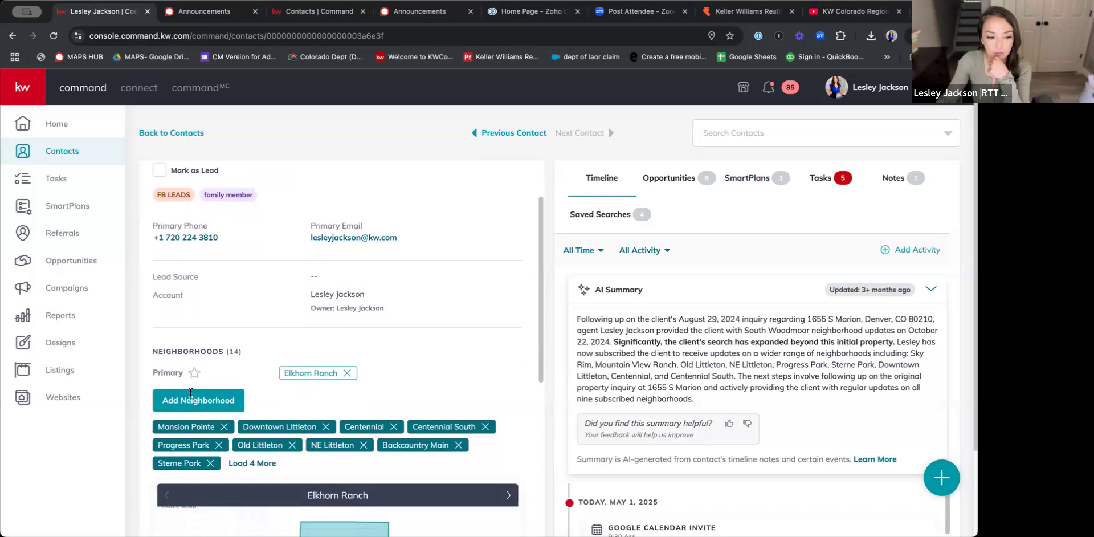
scroll(355, 421, "down", 5)
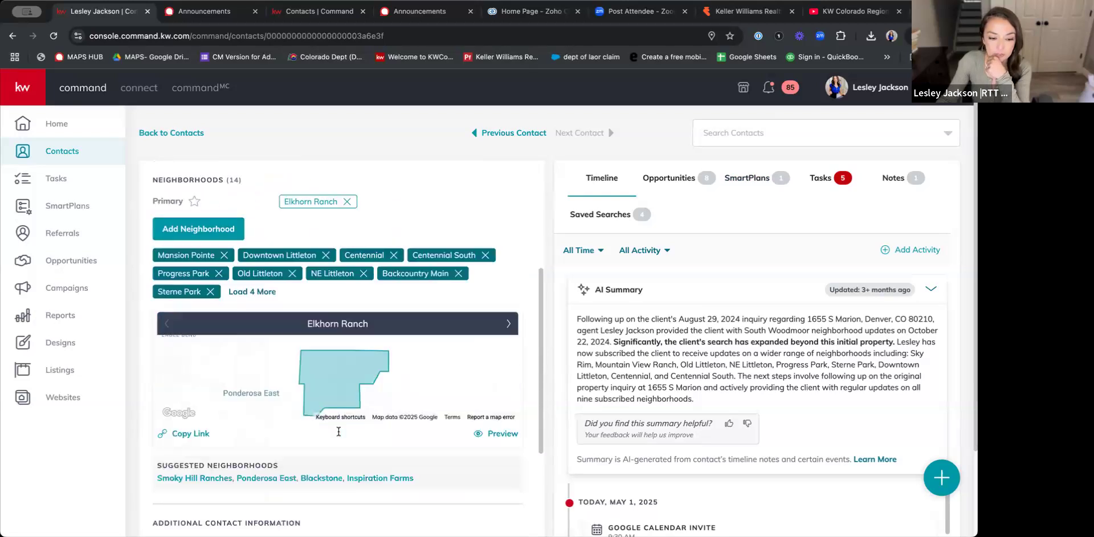
left_click(763, 180)
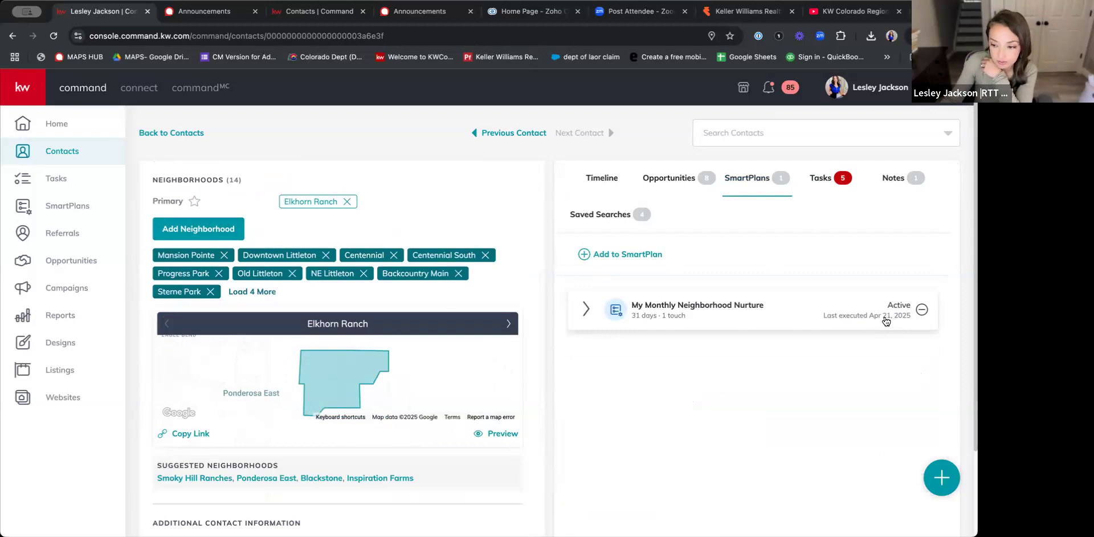
left_click(921, 310)
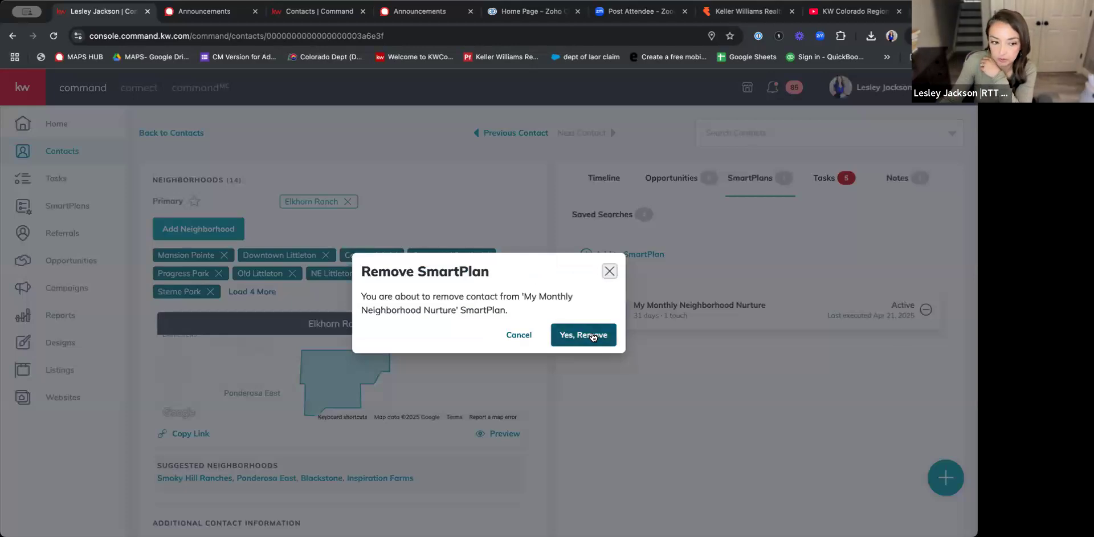
left_click(593, 336)
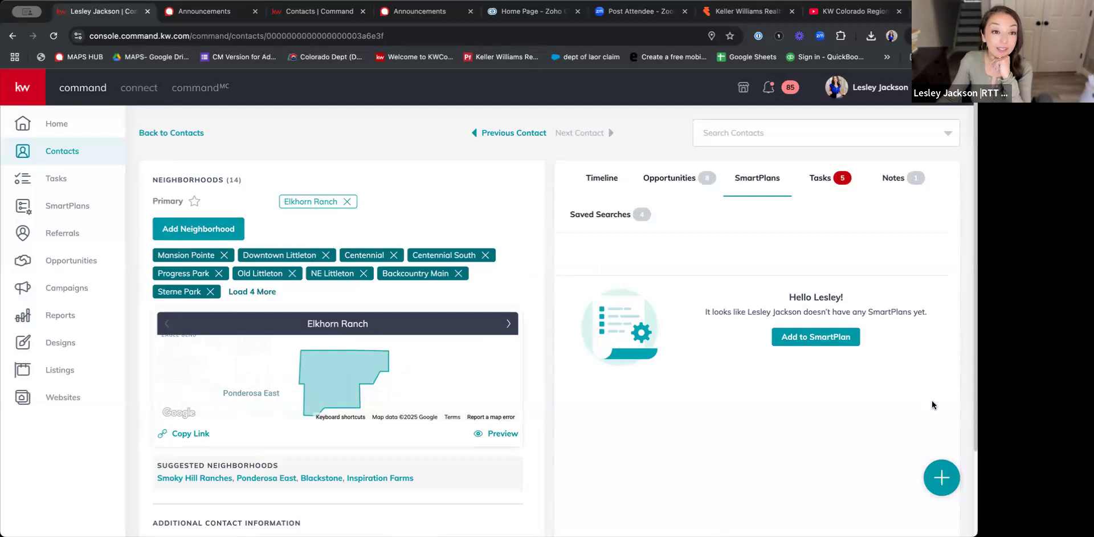
Search My SmartPlans for "monthly" and choose Monthly Neighborhood Nurture for the contact
left_click(835, 340)
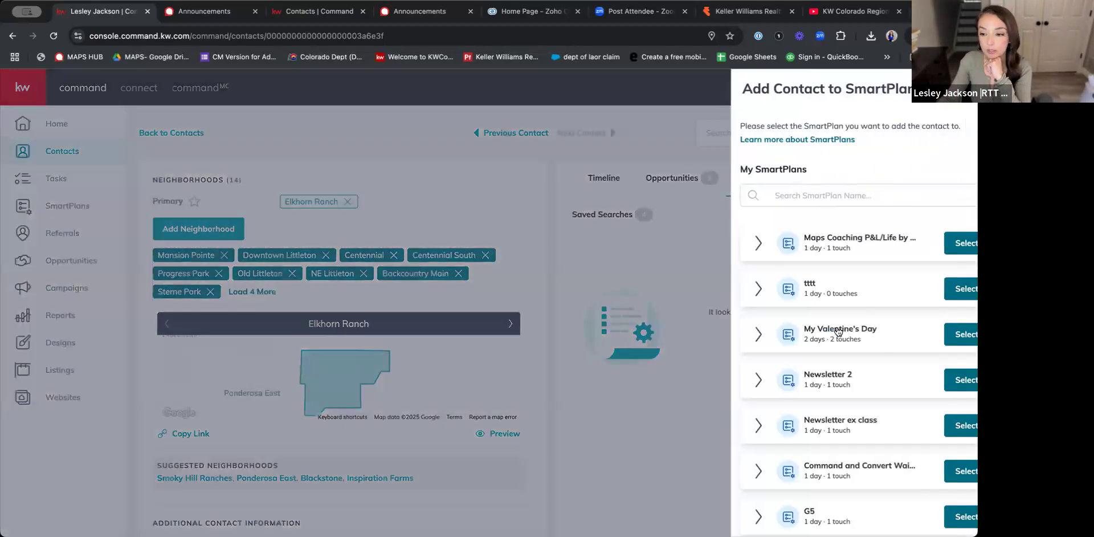
left_click(805, 194)
type("mon")
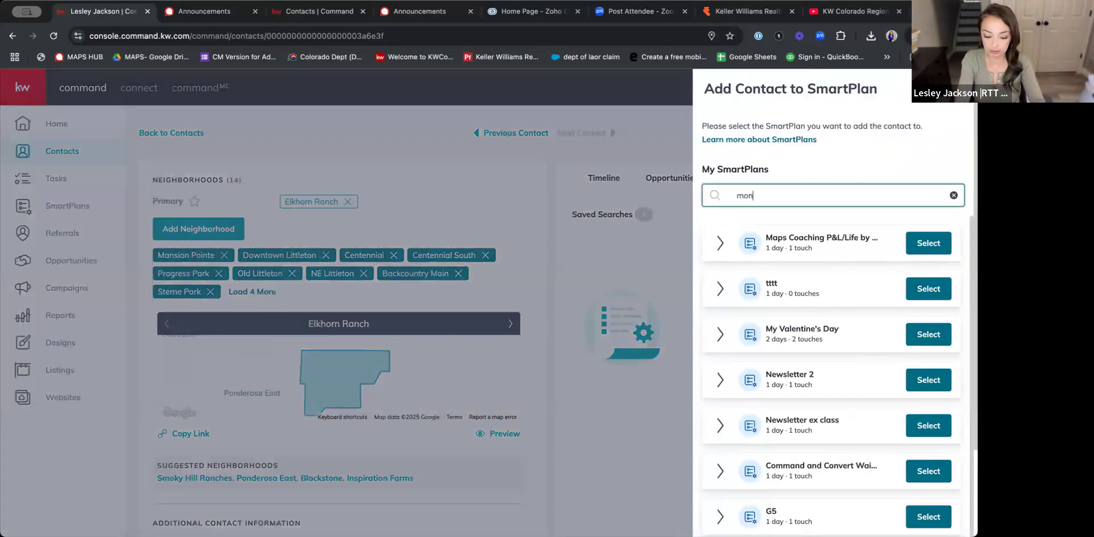
type("thly")
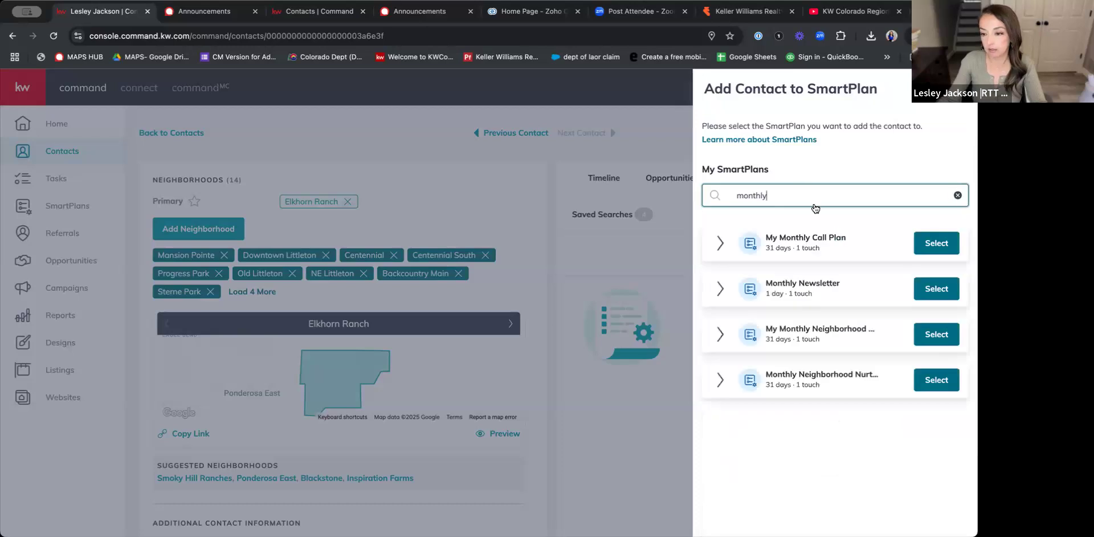
left_click(934, 381)
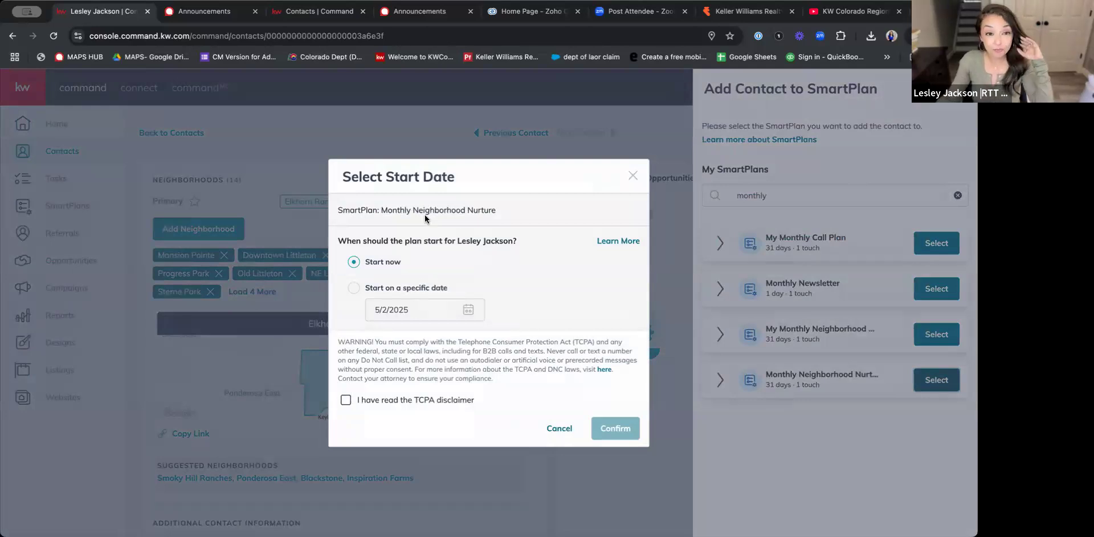
Schedule the SmartPlan to start on the specific date 7/4/2025, accept the TCPA disclaimer, and confirm
left_click(354, 288)
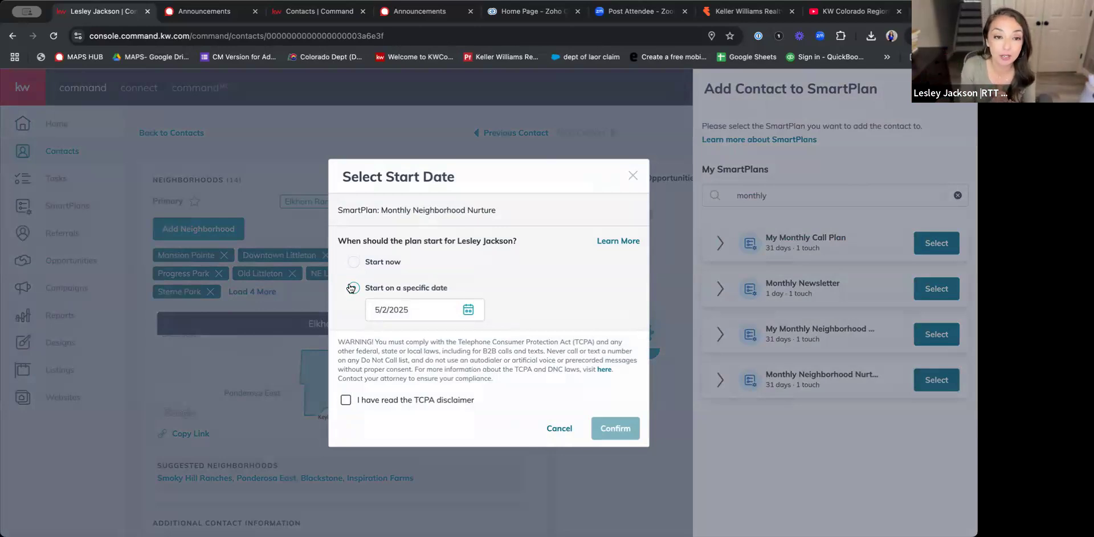
left_click(351, 287)
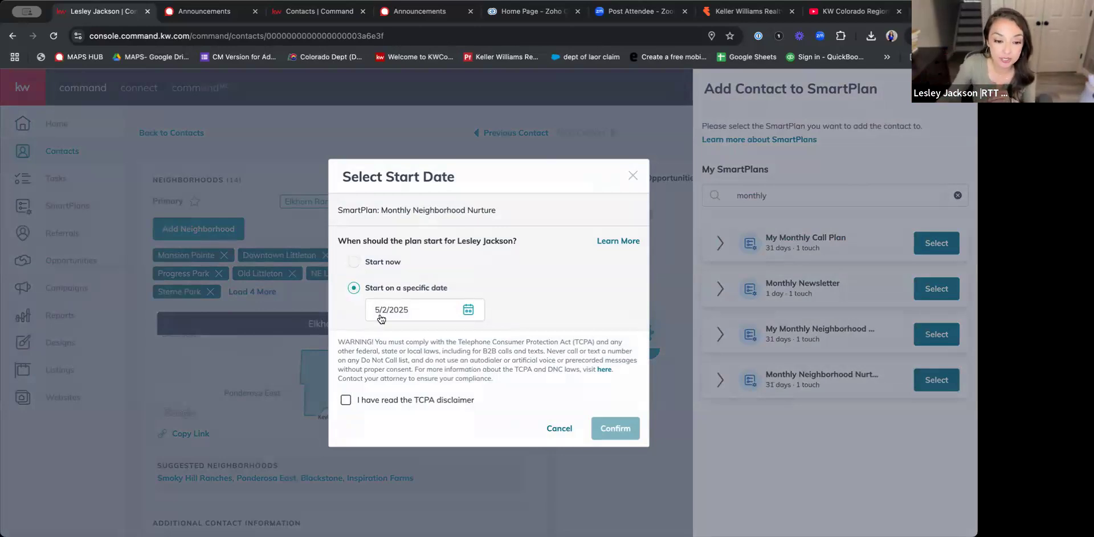
left_click(468, 312)
scroll(500, 286, "down", 3)
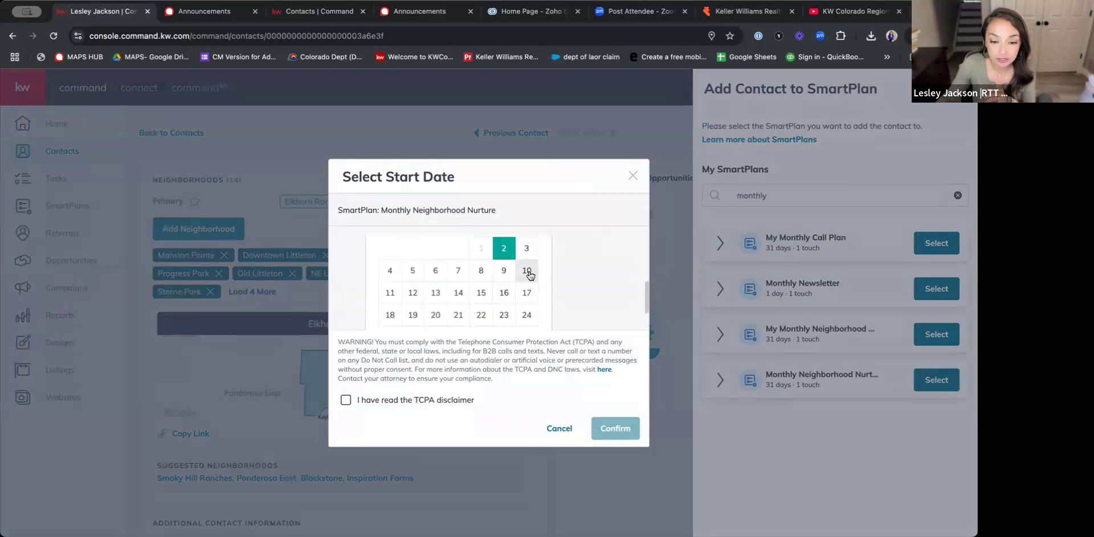
scroll(529, 275, "up", 2)
left_click(528, 287)
left_click(527, 288)
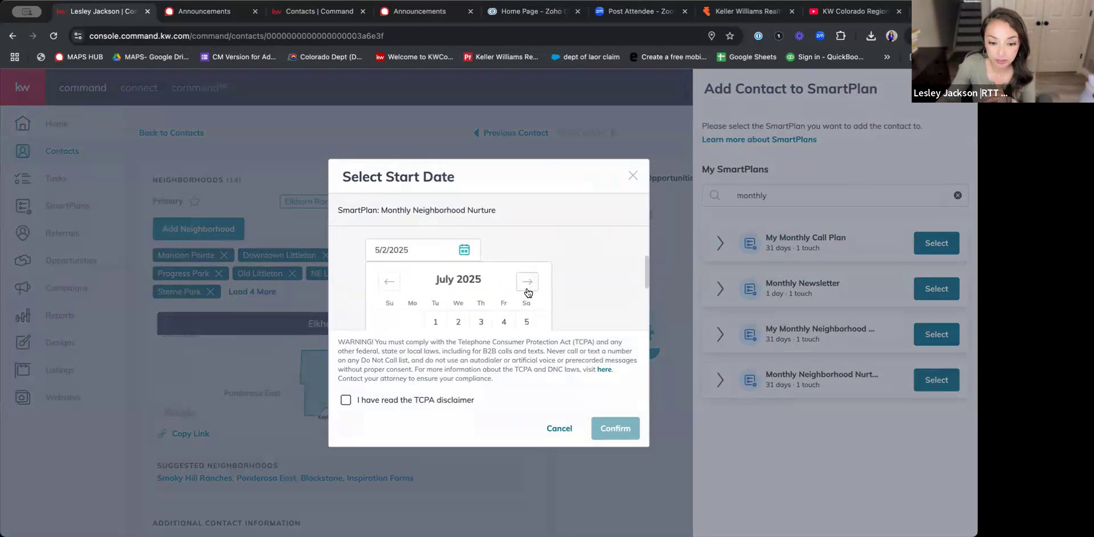
left_click(503, 321)
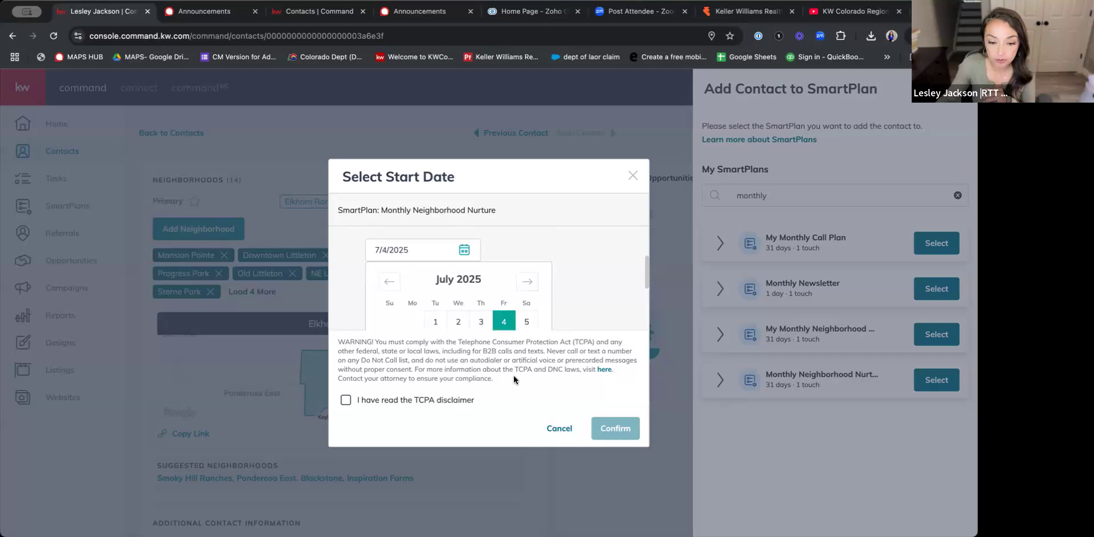
left_click(346, 400)
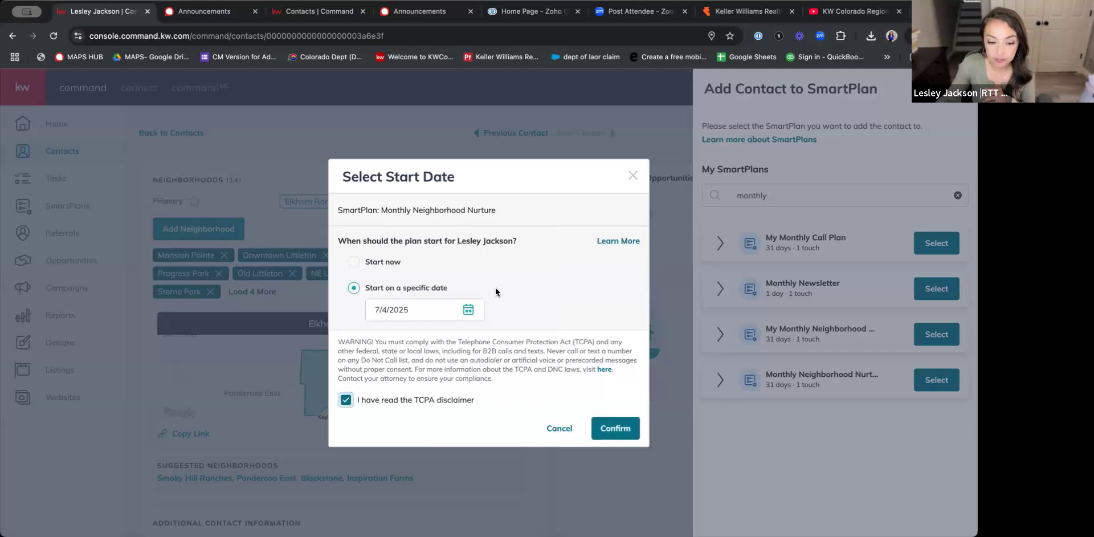
left_click(610, 429)
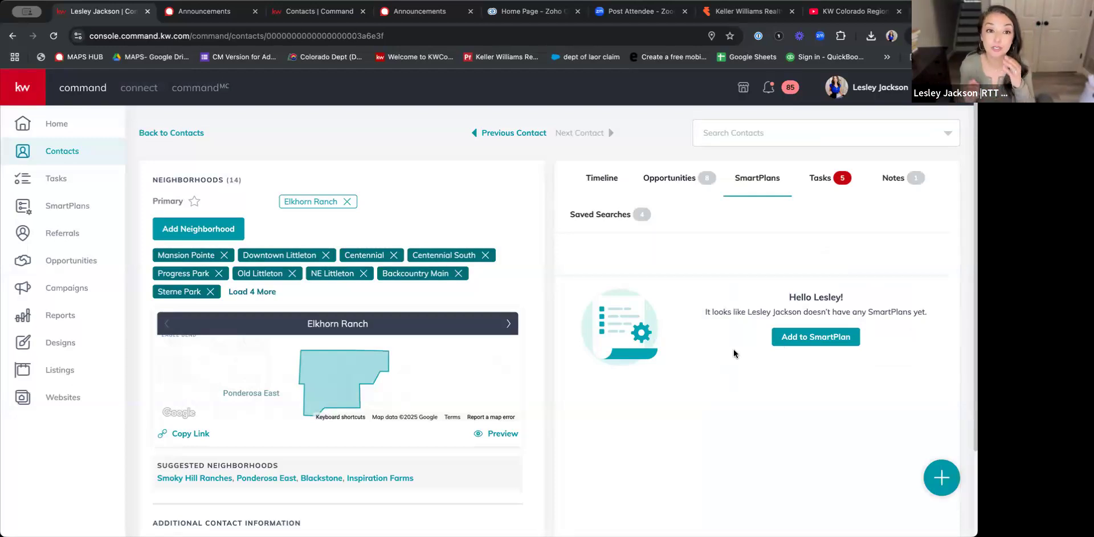
Open the SmartPlans library and show all plans in its Keller Williams category
left_click(64, 215)
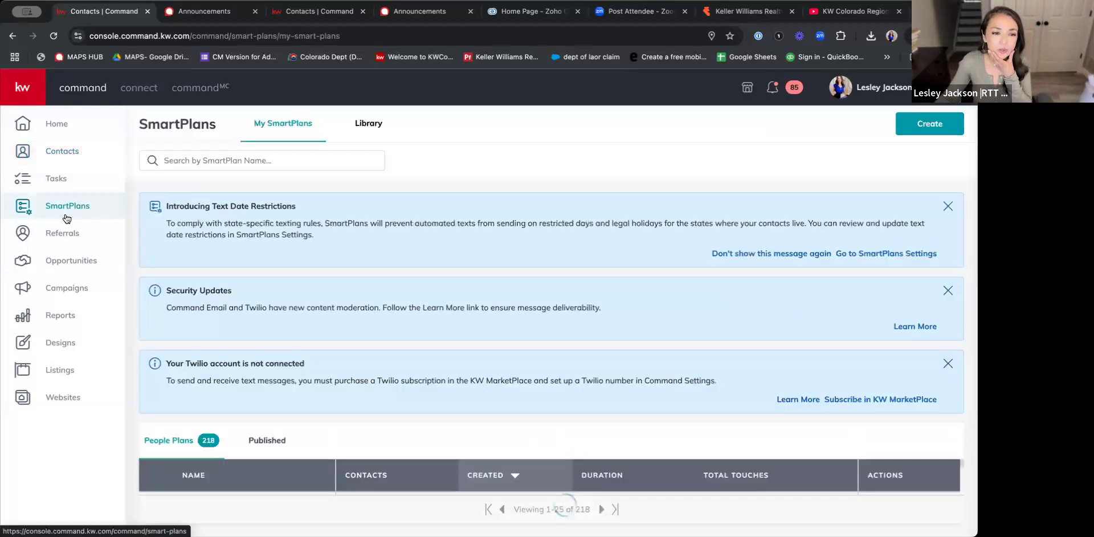
left_click(373, 125)
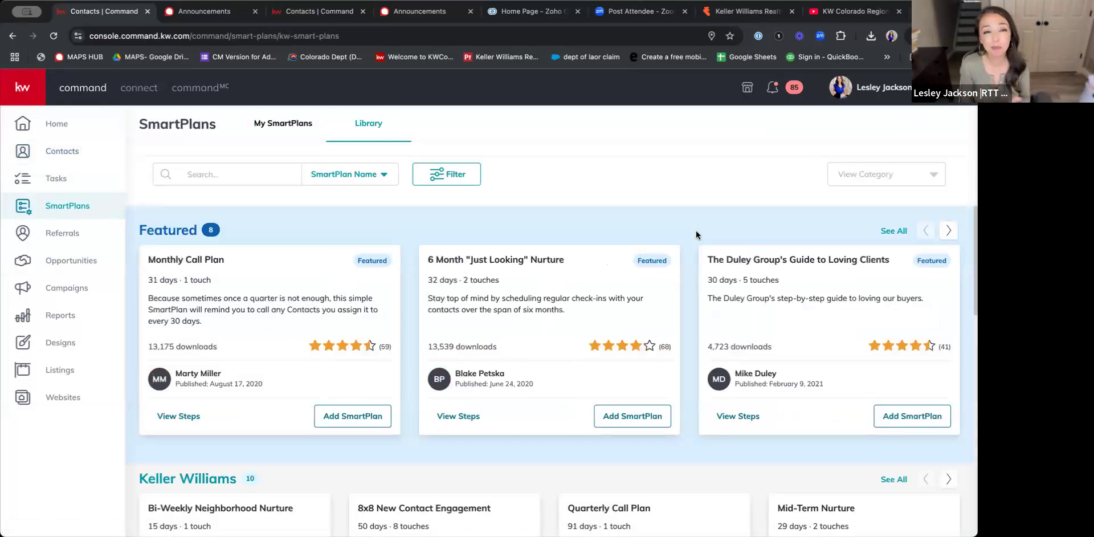
left_click(286, 172)
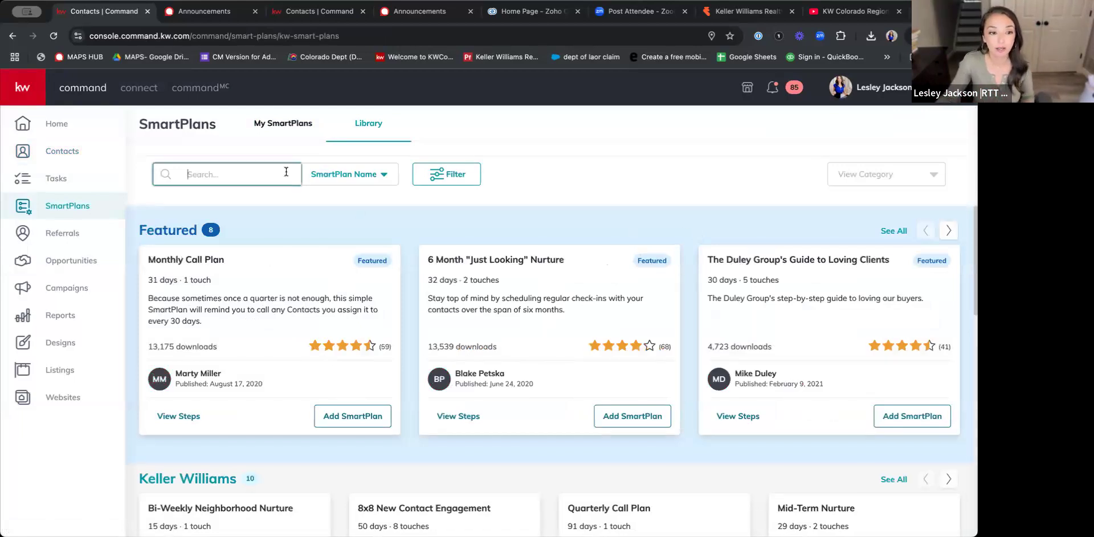
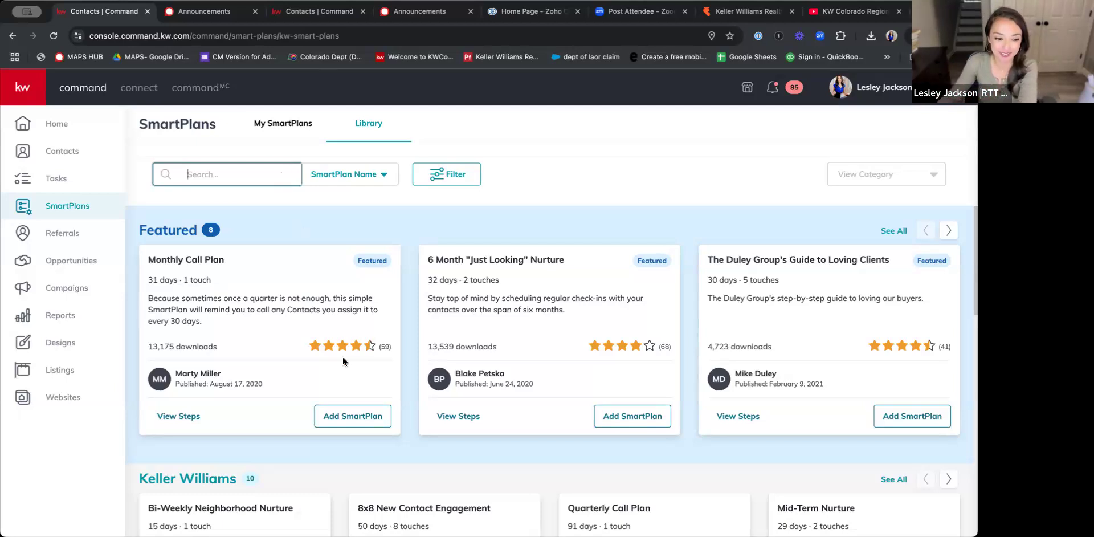
scroll(342, 356, "down", 3)
scroll(209, 373, "down", 2)
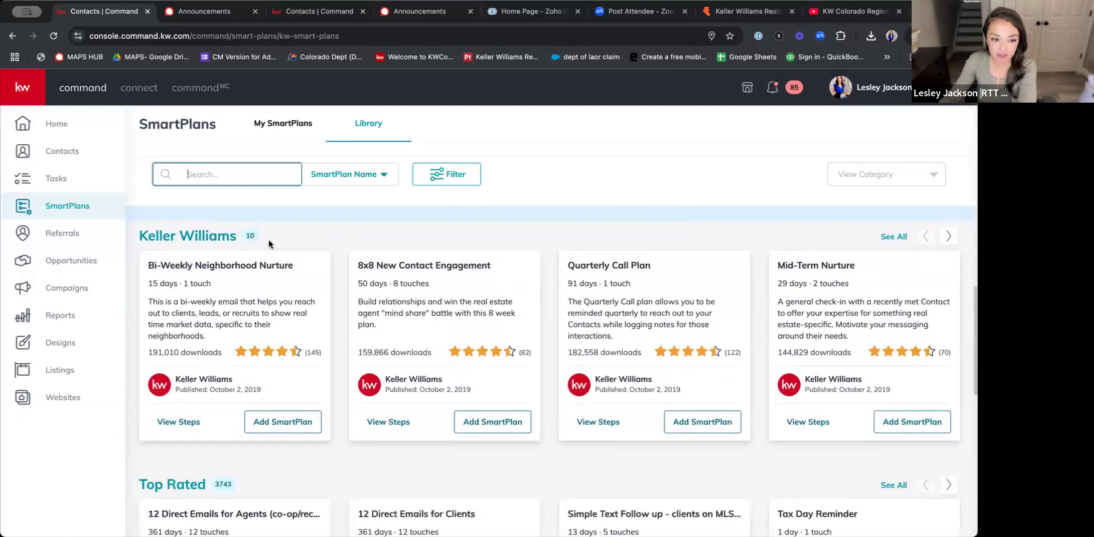
left_click(893, 237)
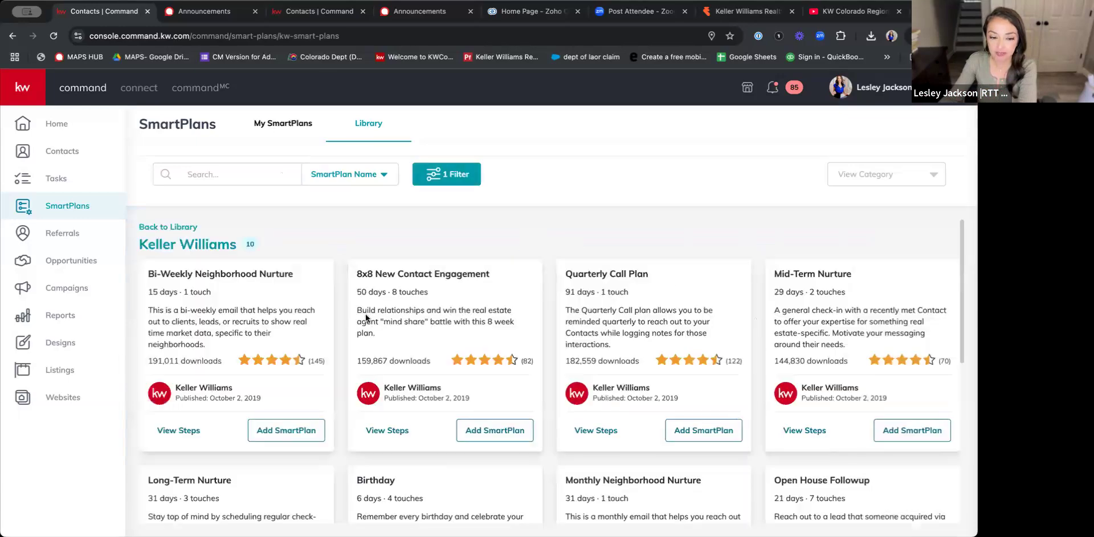
Examine the durations and touches of the Keller Williams SmartPlans, and review the library's search-by options
scroll(256, 285, "down", 1)
left_click_drag(184, 256, 214, 258)
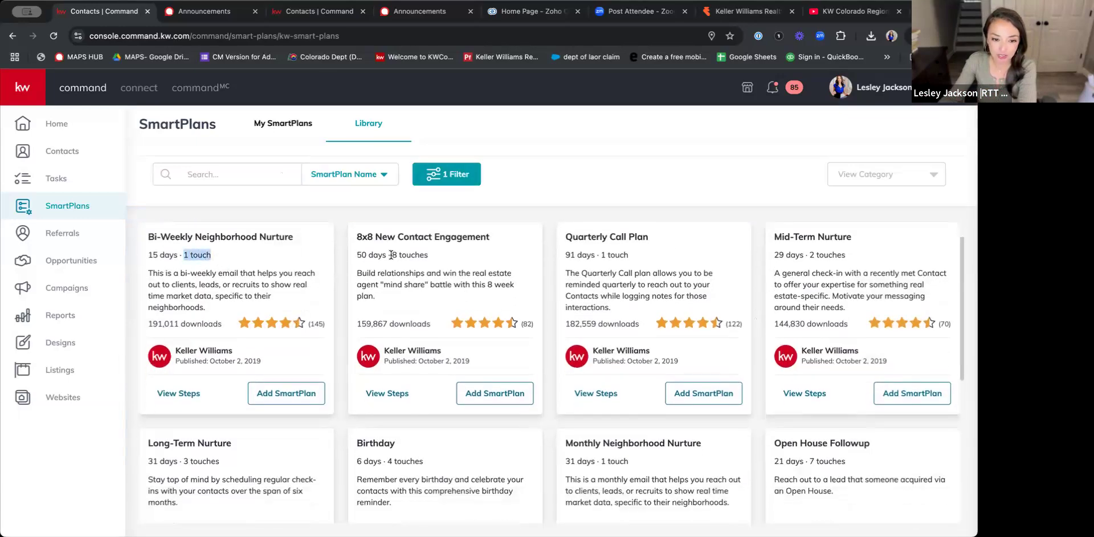
left_click_drag(392, 254, 453, 262)
left_click_drag(564, 254, 629, 257)
left_click_drag(772, 256, 856, 261)
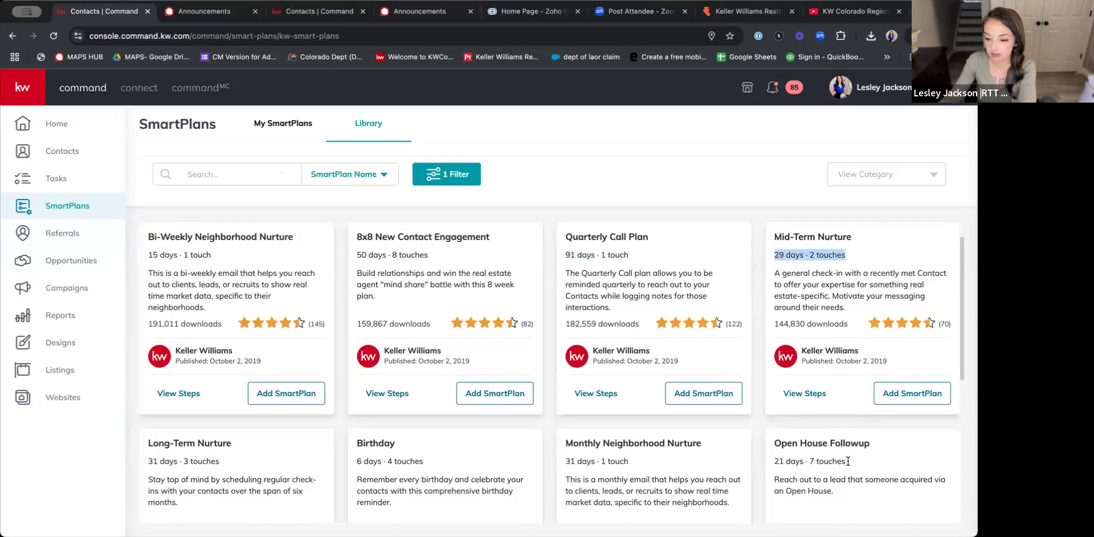
left_click_drag(807, 462, 884, 449)
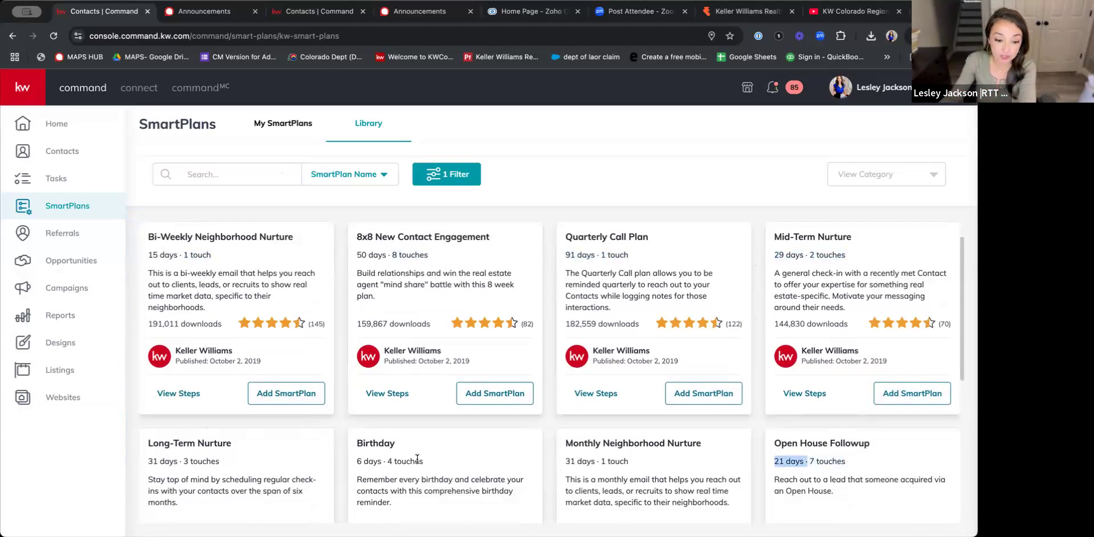
left_click_drag(386, 461, 425, 461)
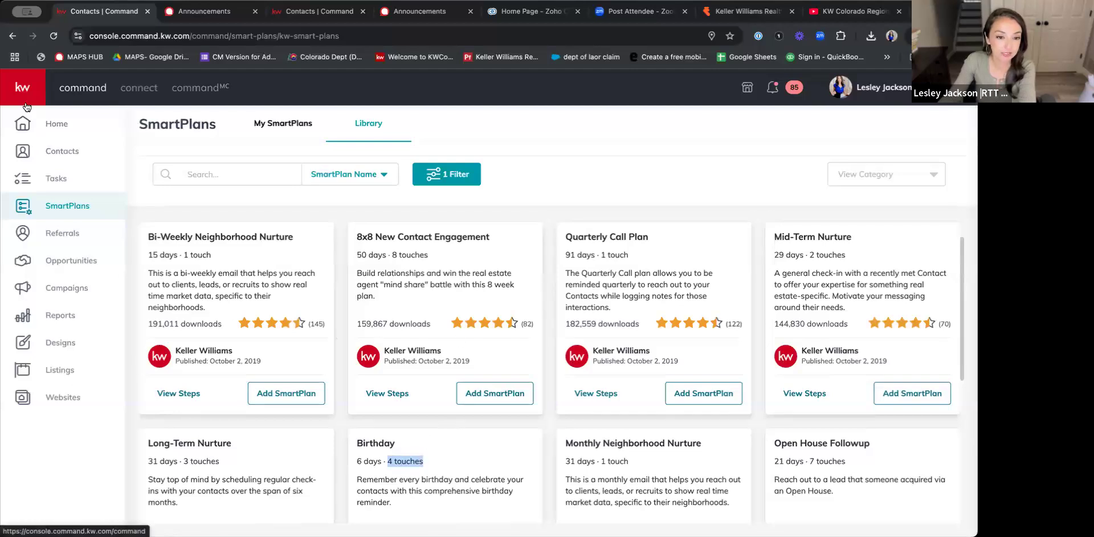
left_click(242, 174)
left_click(348, 175)
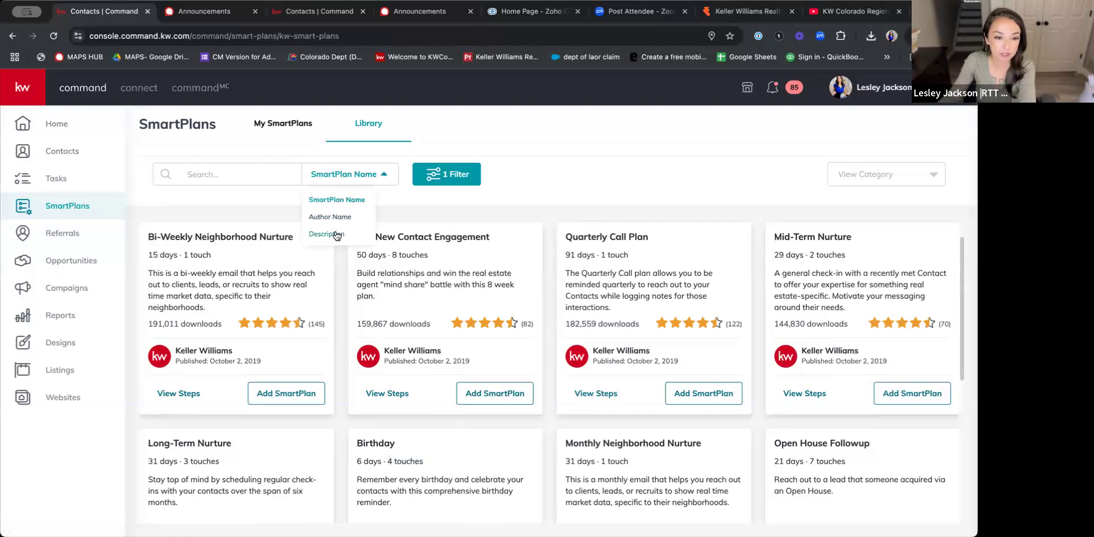
Return to the contact list and look through the available SmartViews
left_click(78, 152)
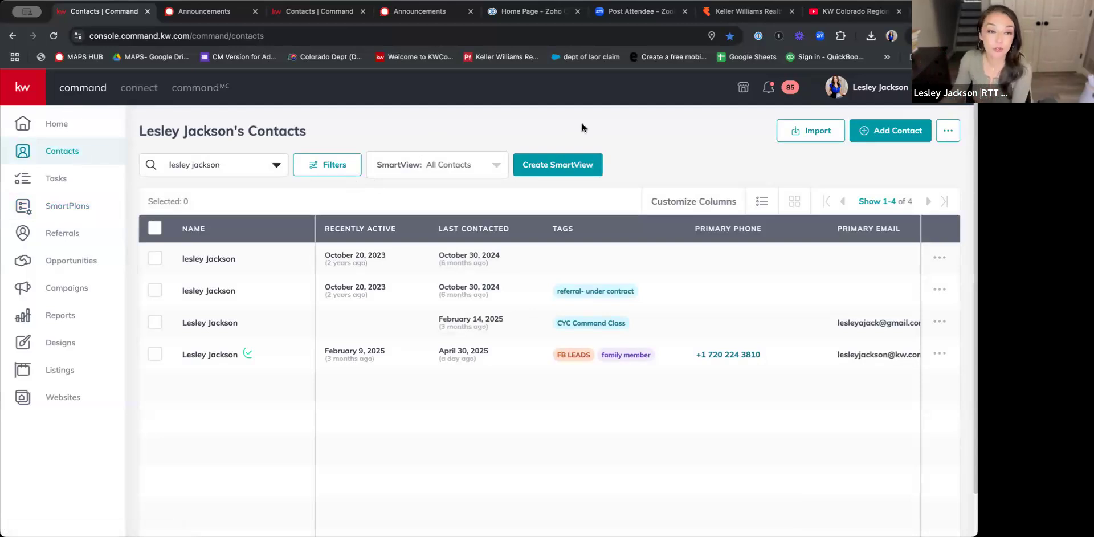
left_click(426, 162)
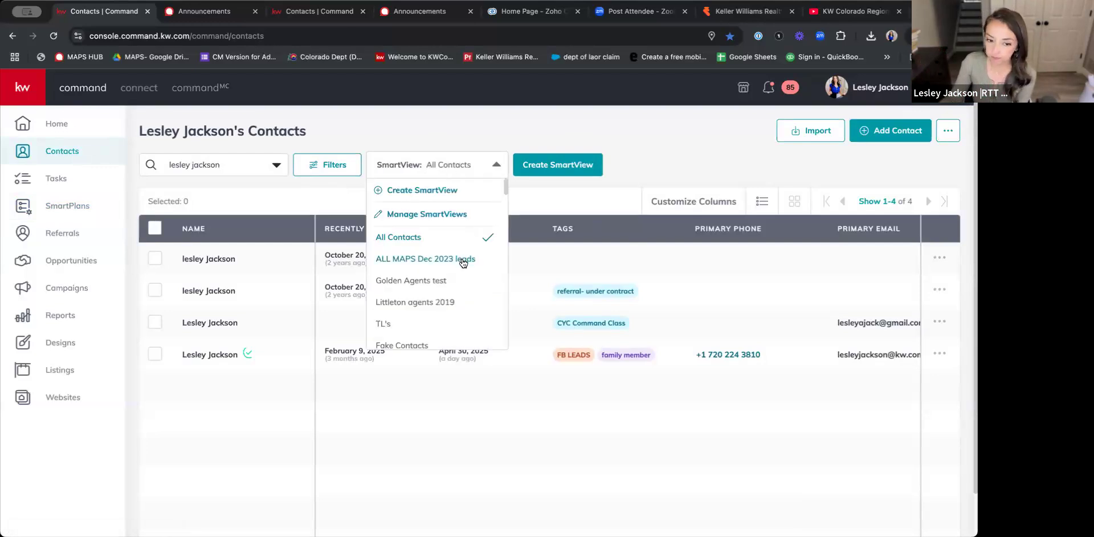
scroll(463, 263, "down", 2)
scroll(463, 263, "down", 3)
scroll(463, 263, "down", 5)
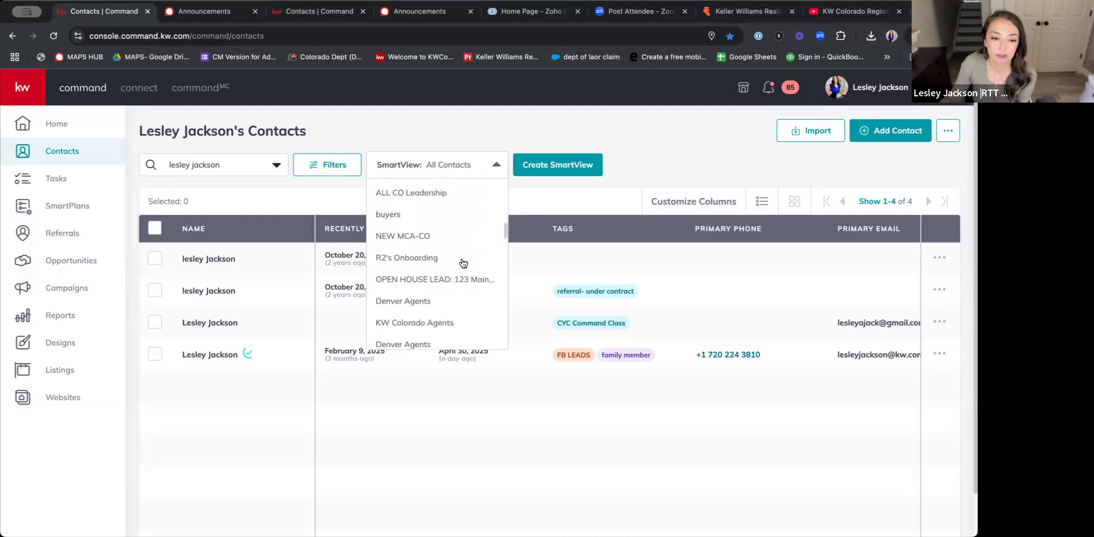
scroll(463, 262, "down", 3)
scroll(463, 263, "down", 4)
scroll(463, 263, "down", 5)
scroll(463, 263, "down", 10)
scroll(464, 263, "down", 10)
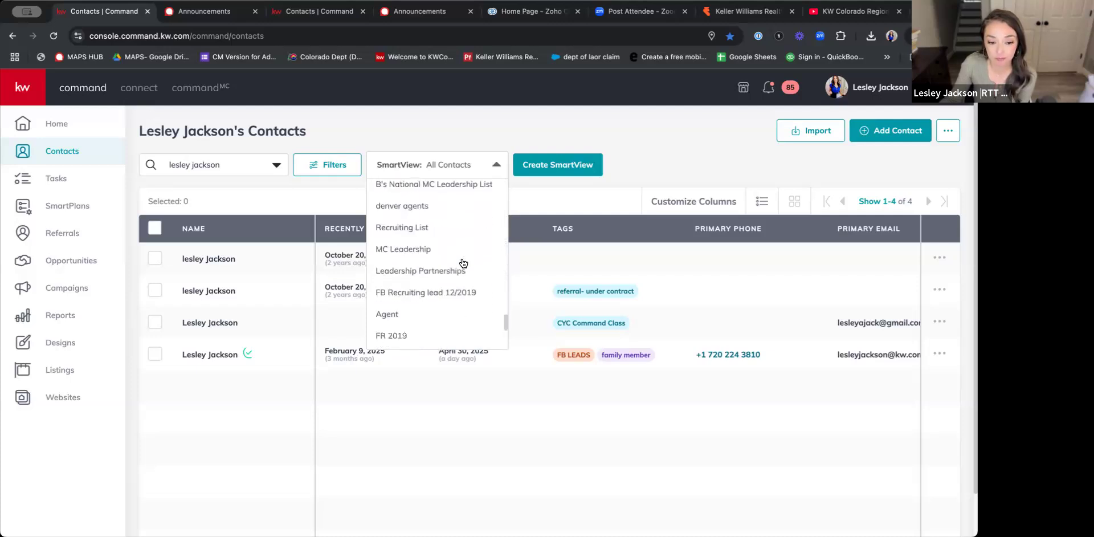
scroll(463, 263, "down", 3)
left_click(381, 169)
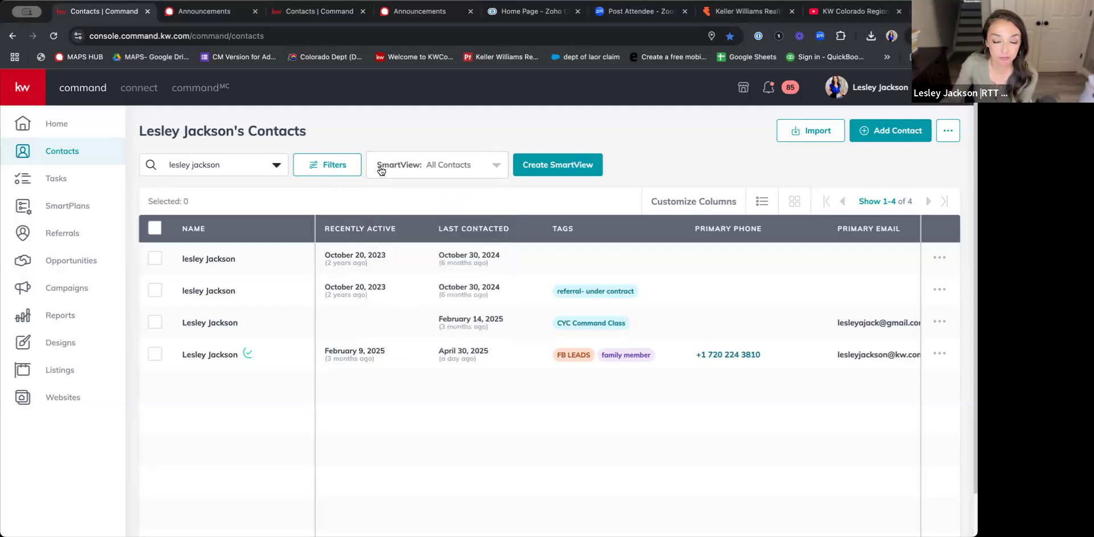
Clear the contact list's name search and expand the tag options in the contact filters
left_click(251, 162)
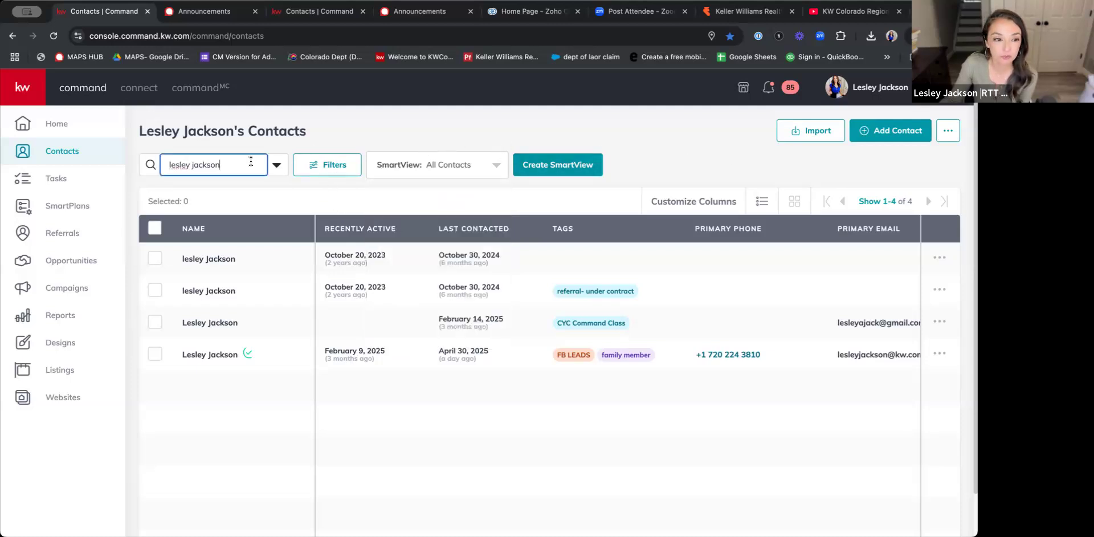
triple_click(251, 162)
left_click(100, 163)
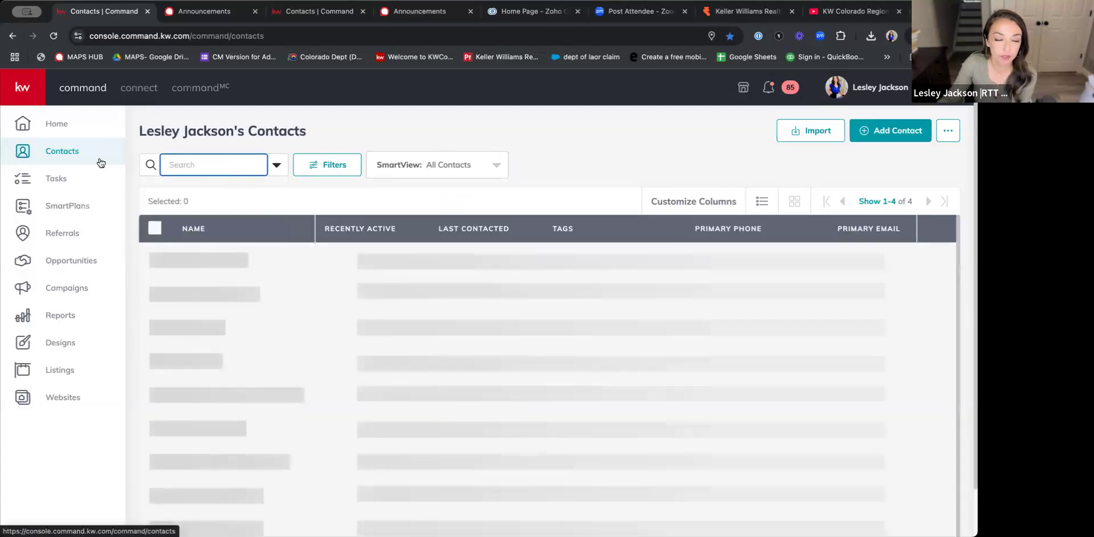
left_click(323, 165)
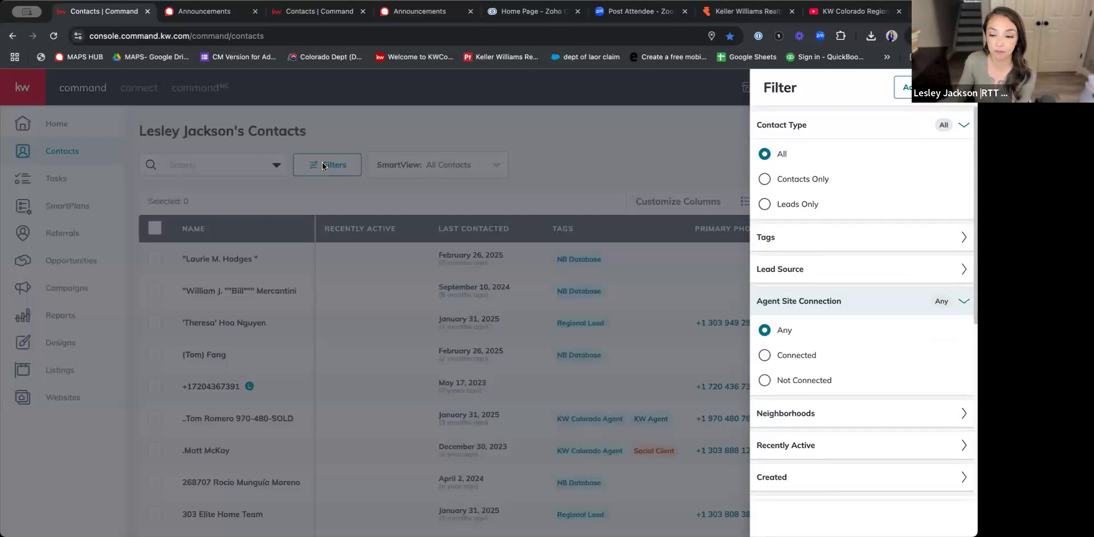
left_click(820, 239)
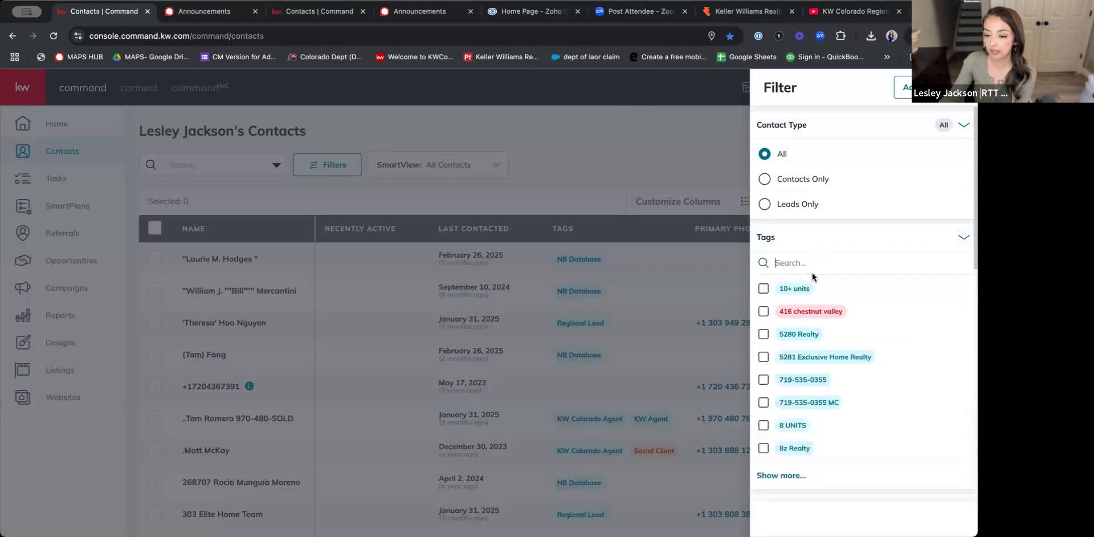
Search the filter's contact tags for "open house"
type("fakew")
key("BackSpace")
key("BackSpace")
key("BackSpace")
key("BackSpace")
key("BackSpace")
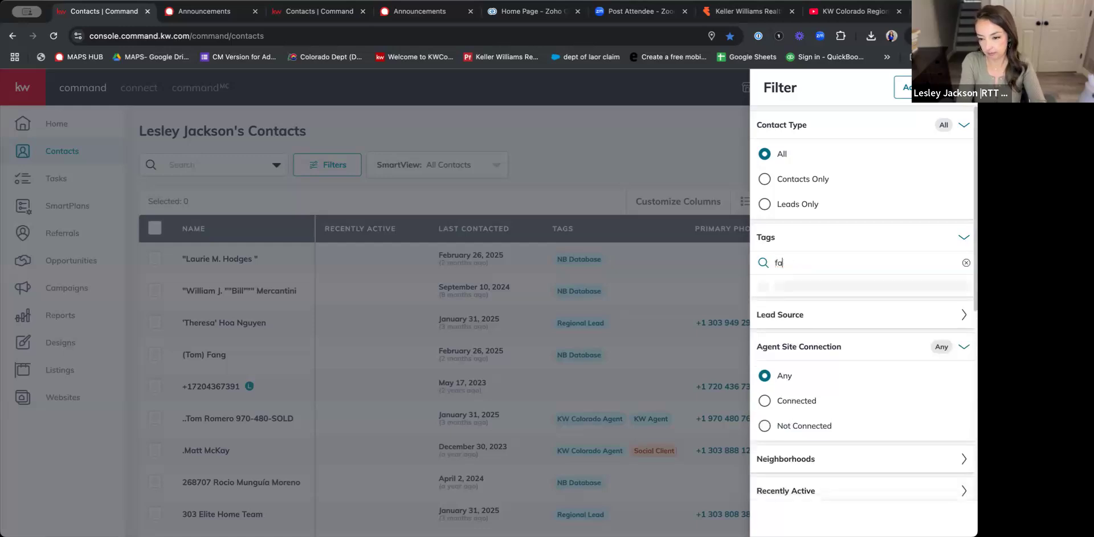
type("open house")
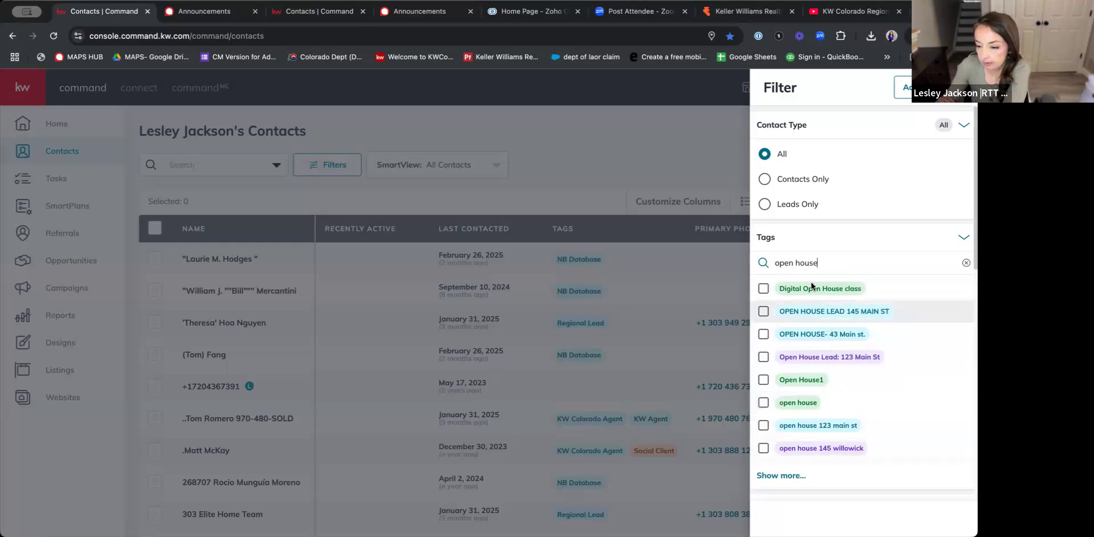
Search the contact tags for "CYC" instead and filter the contacts by the CYC Command Class tag
left_click_drag(830, 259, 768, 266)
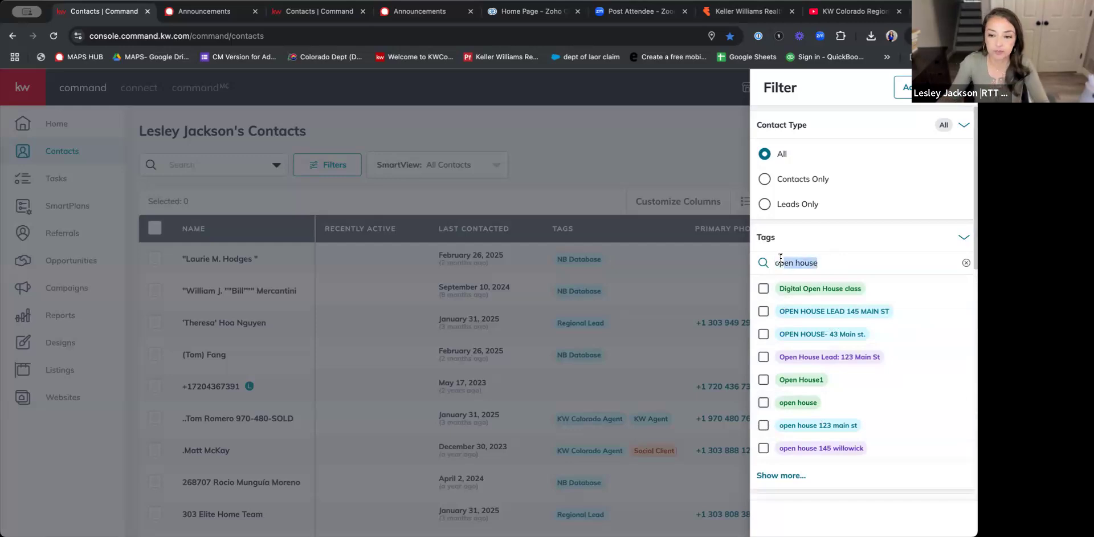
type("CYC")
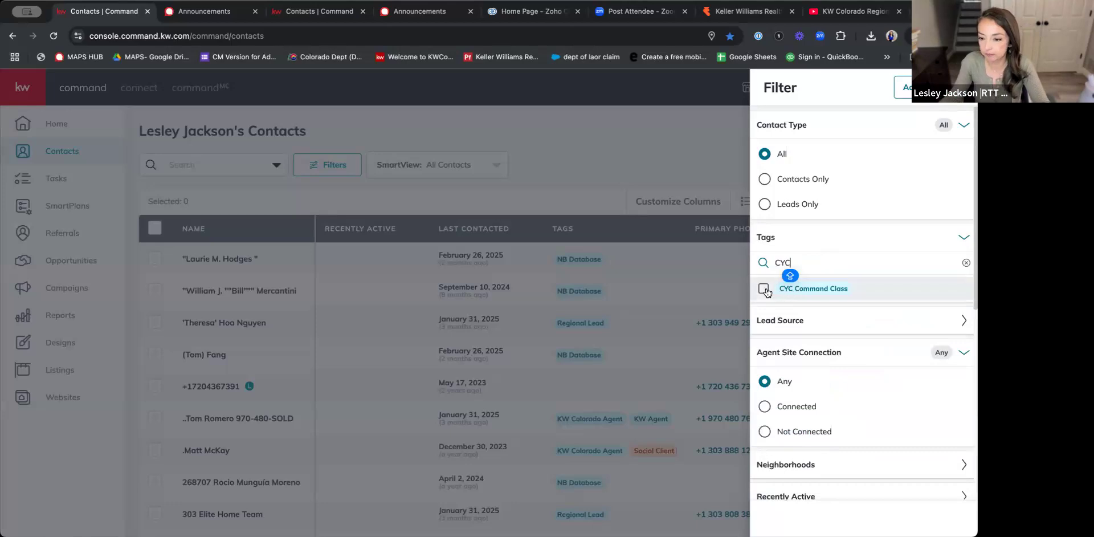
left_click(764, 289)
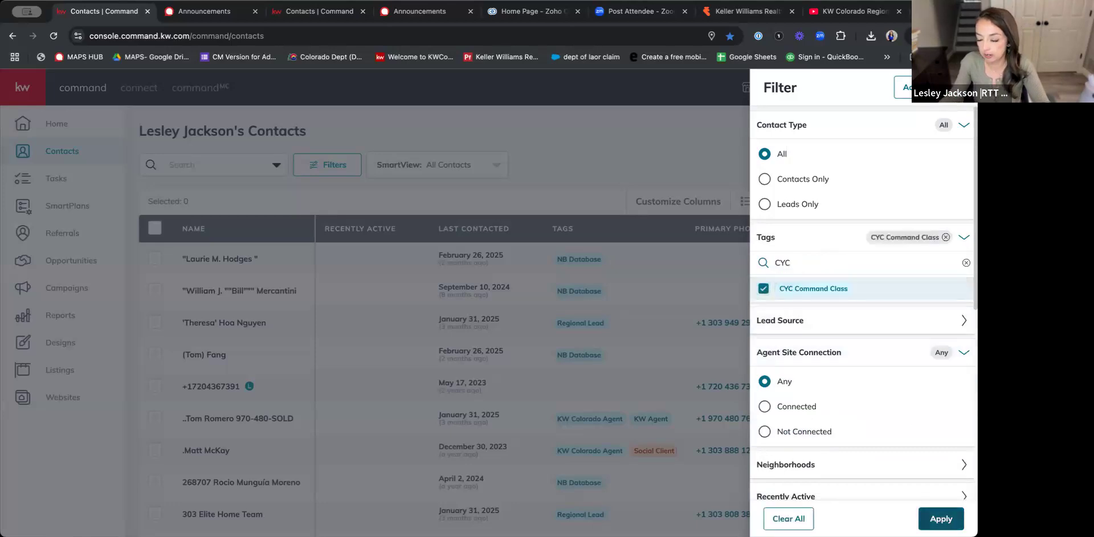
left_click(940, 518)
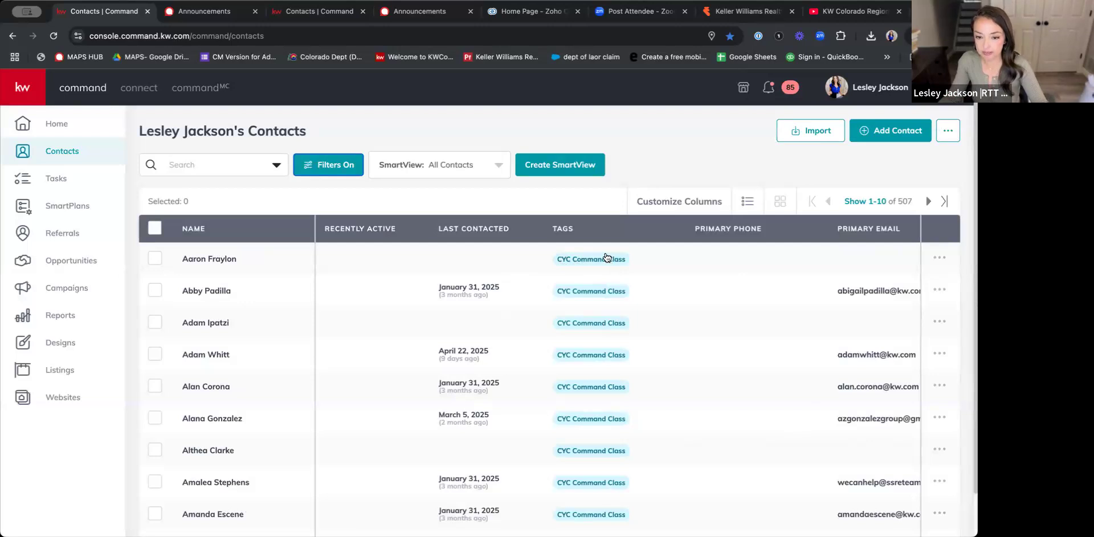
Save the filtered contacts as a SmartView named "CYC Command Class" and check it in the SmartView list
left_click(555, 165)
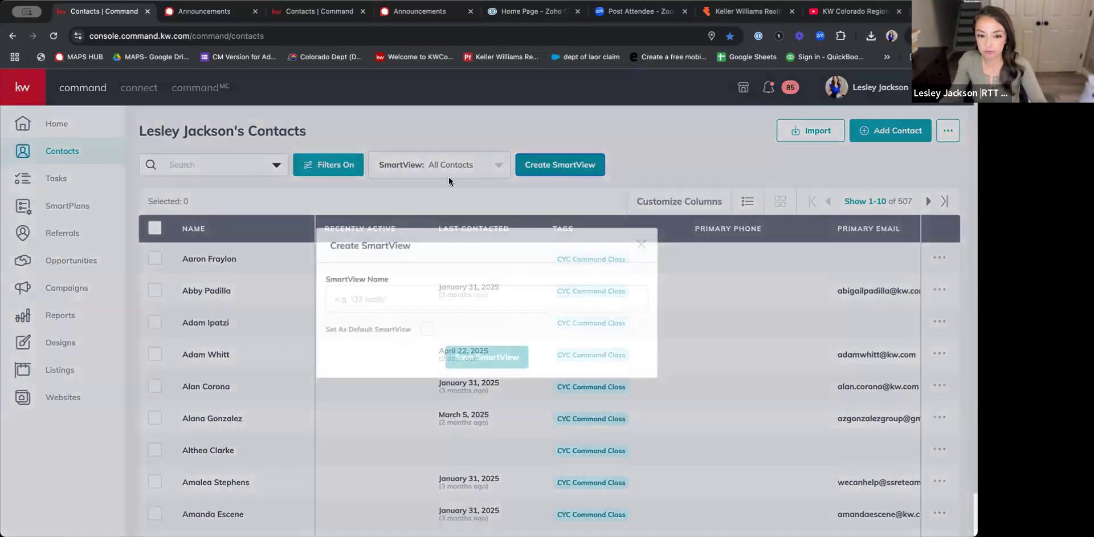
left_click(374, 303)
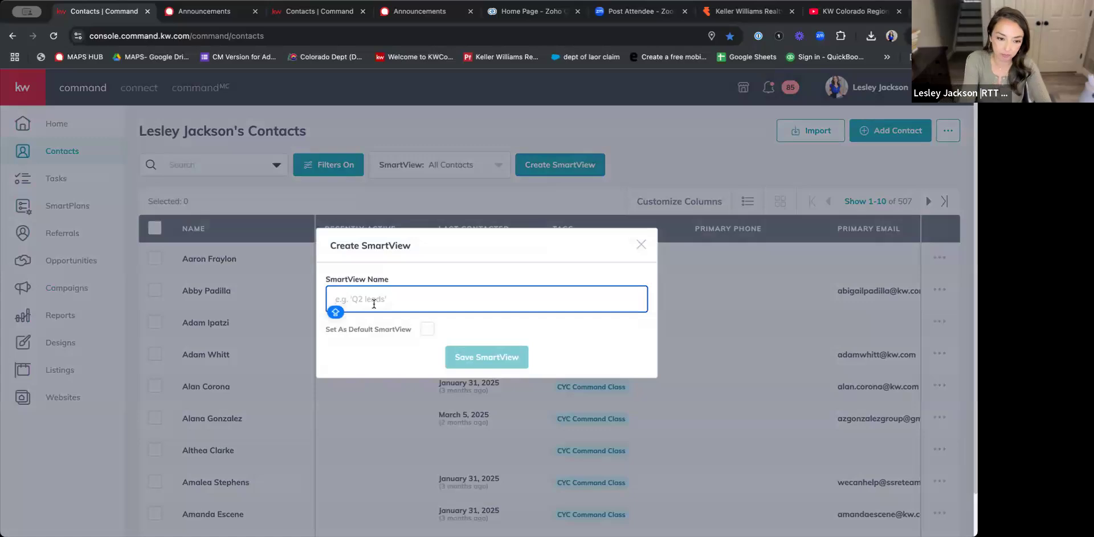
type("cyc")
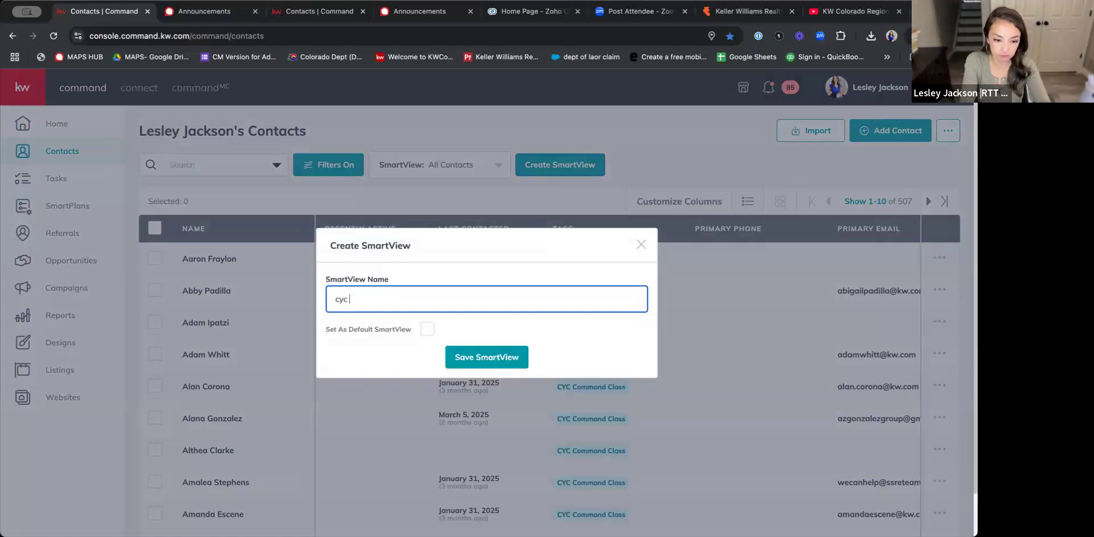
key("BackSpace")
key("BackSpace")
key("BackSpace")
key("BackSpace")
type("C")
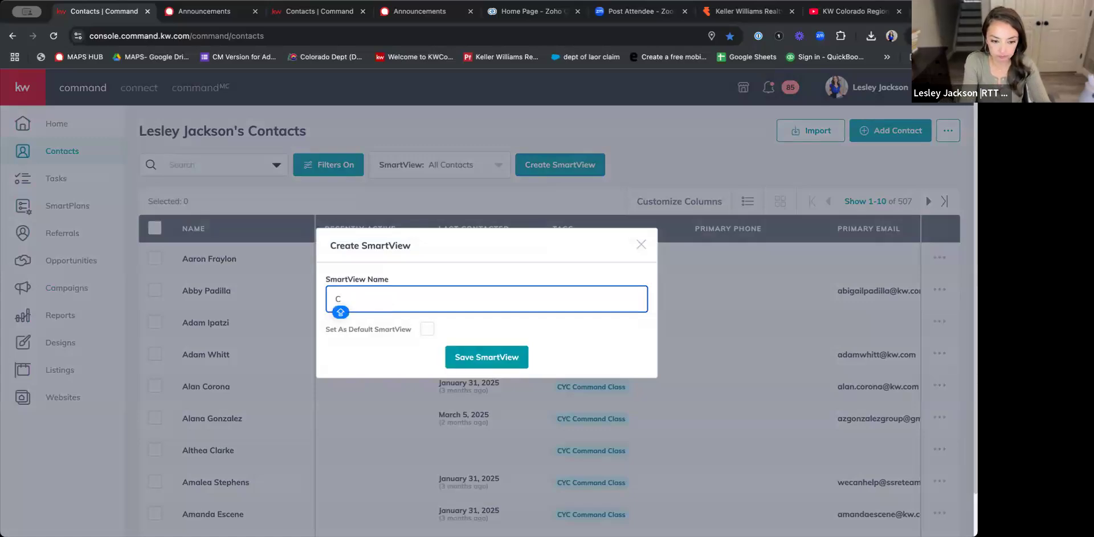
type("YC Command Class")
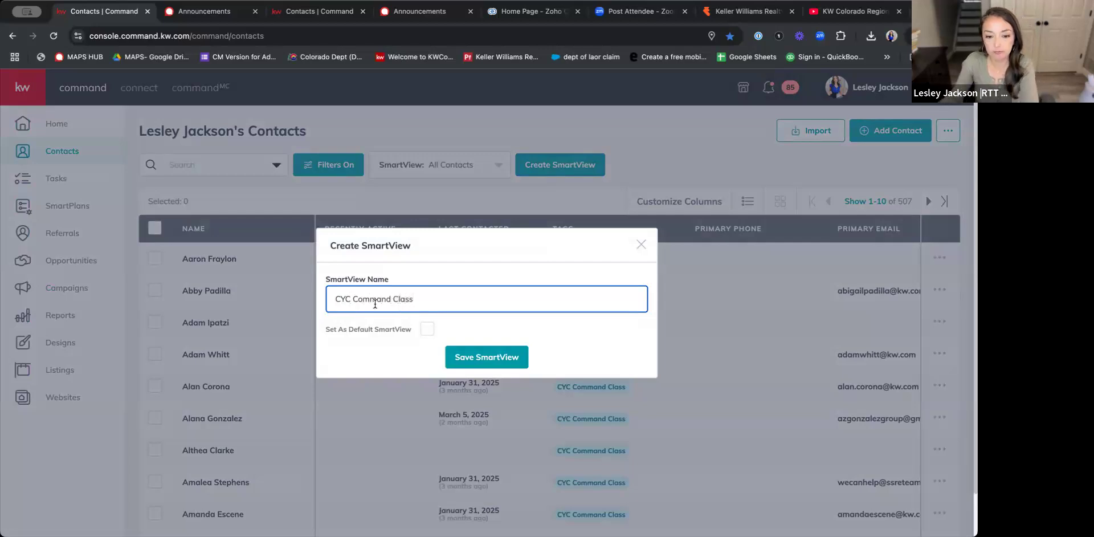
left_click(455, 352)
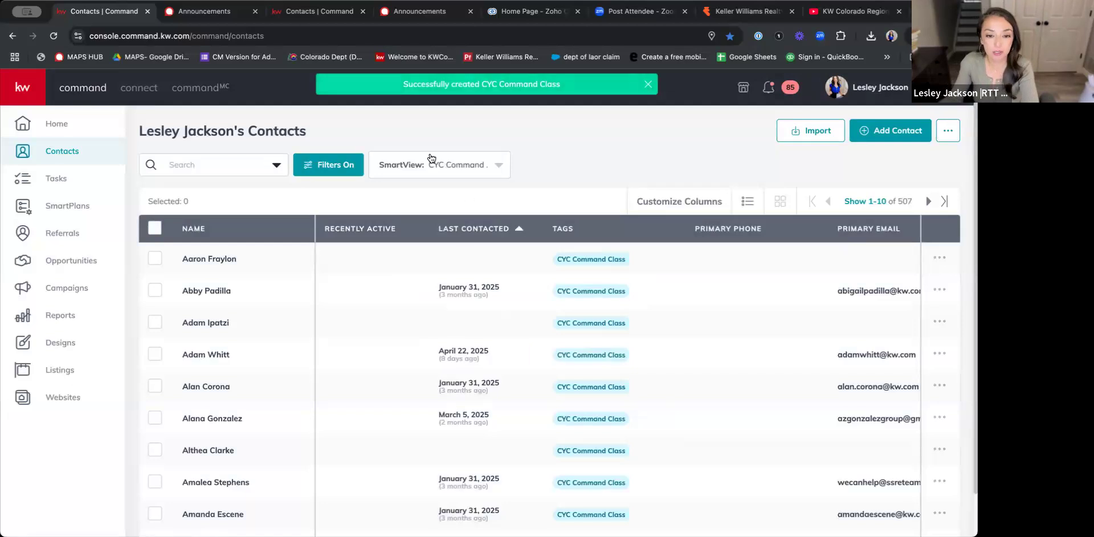
left_click(411, 171)
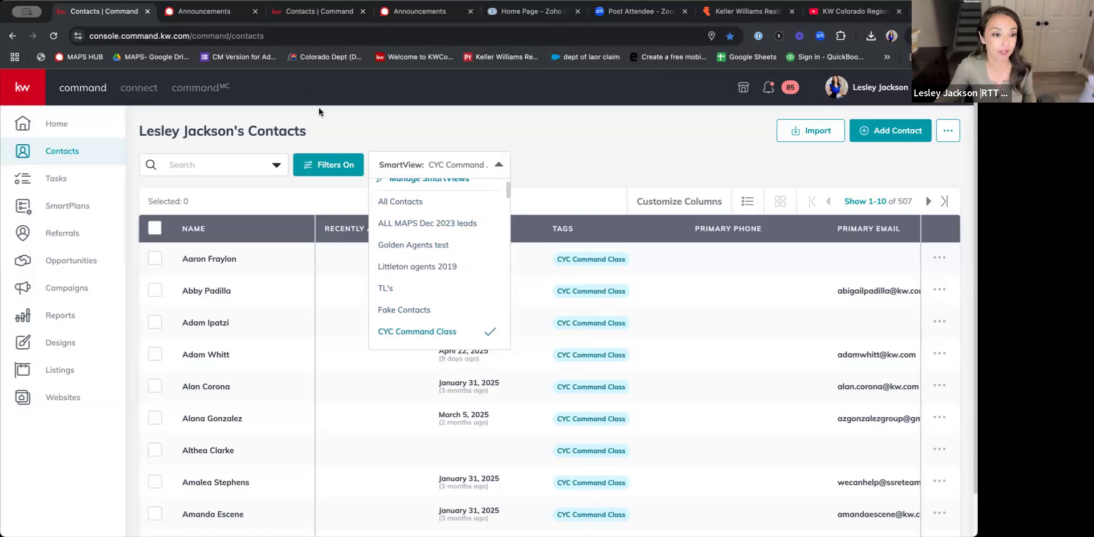
left_click(360, 115)
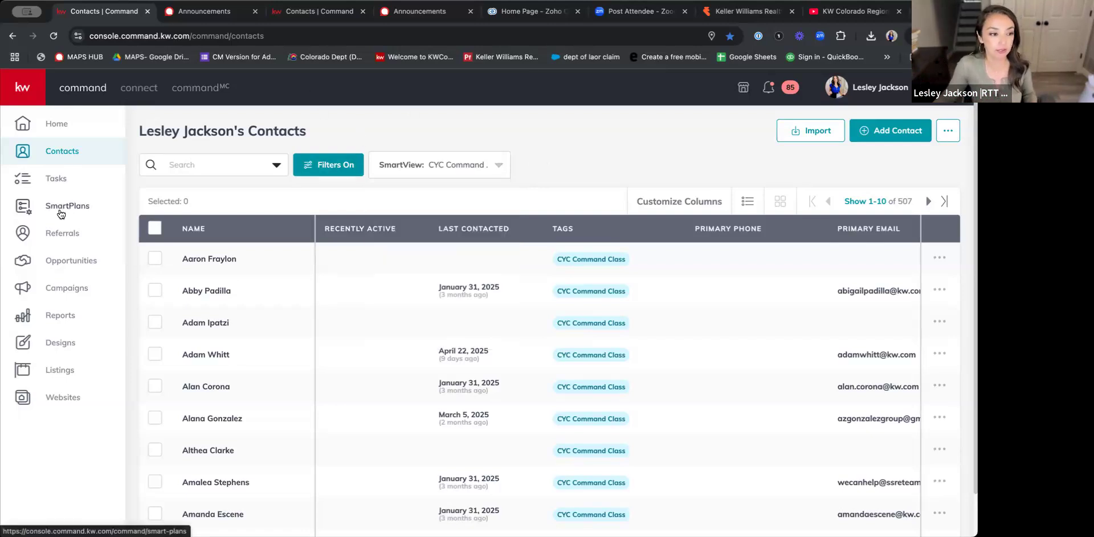
Go to the to-do tasks and mark the past-due birthday card task dated 12/14/2023 as complete
left_click(51, 182)
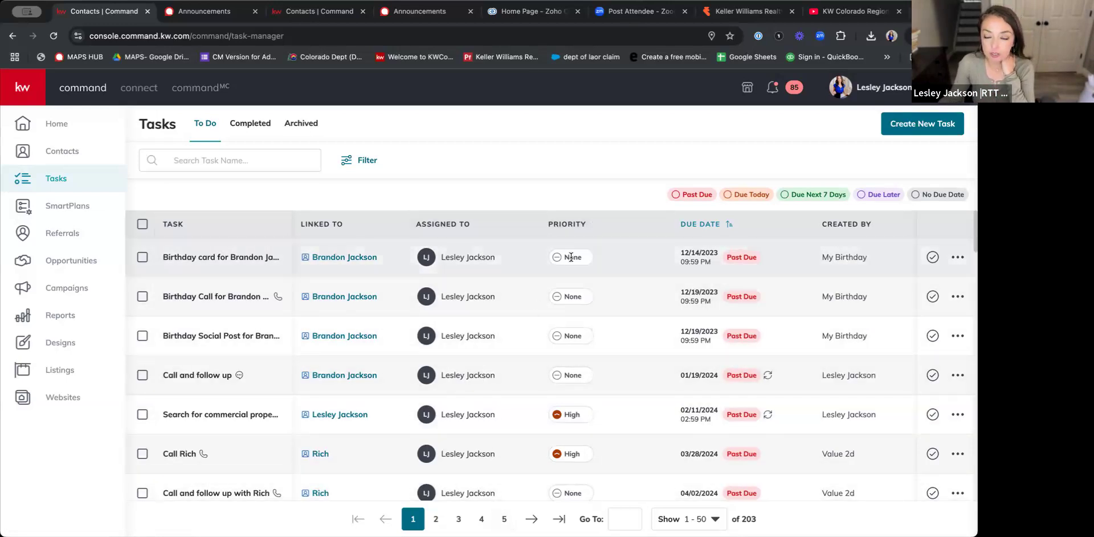
left_click(932, 257)
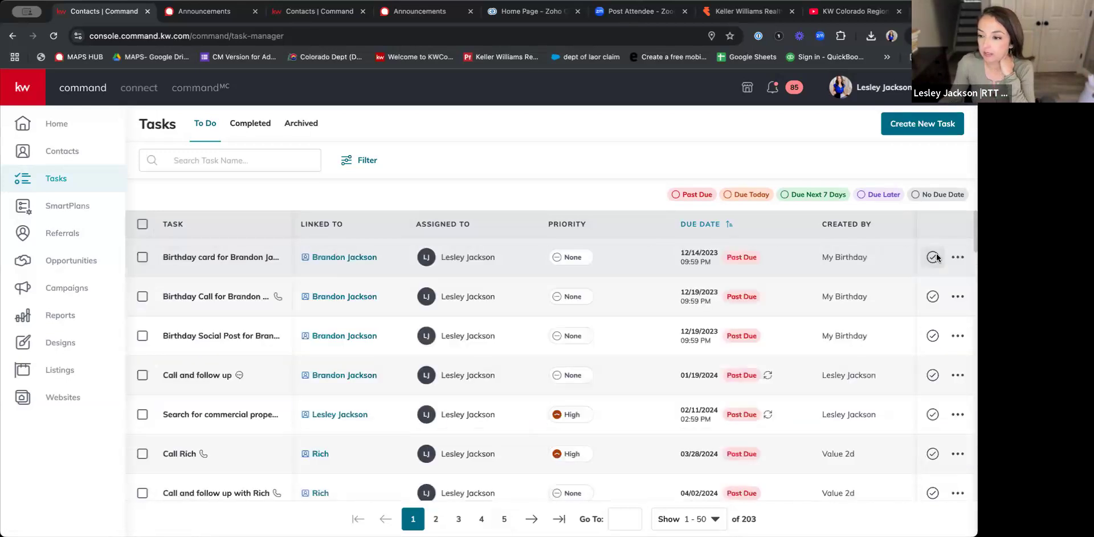
left_click(935, 255)
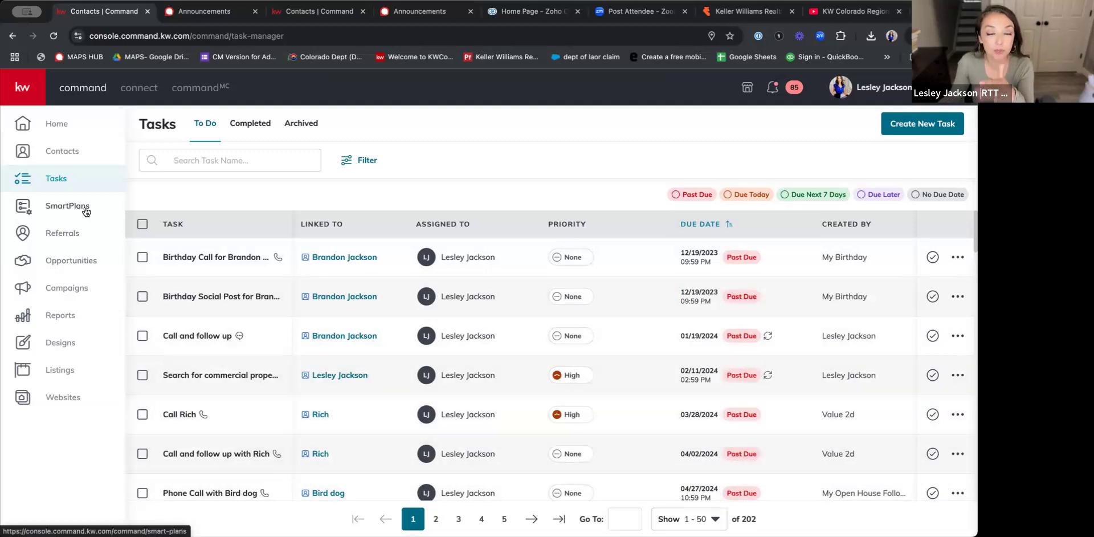
Start a new task with High priority, review its due date and repeat options, and discard it
left_click(905, 128)
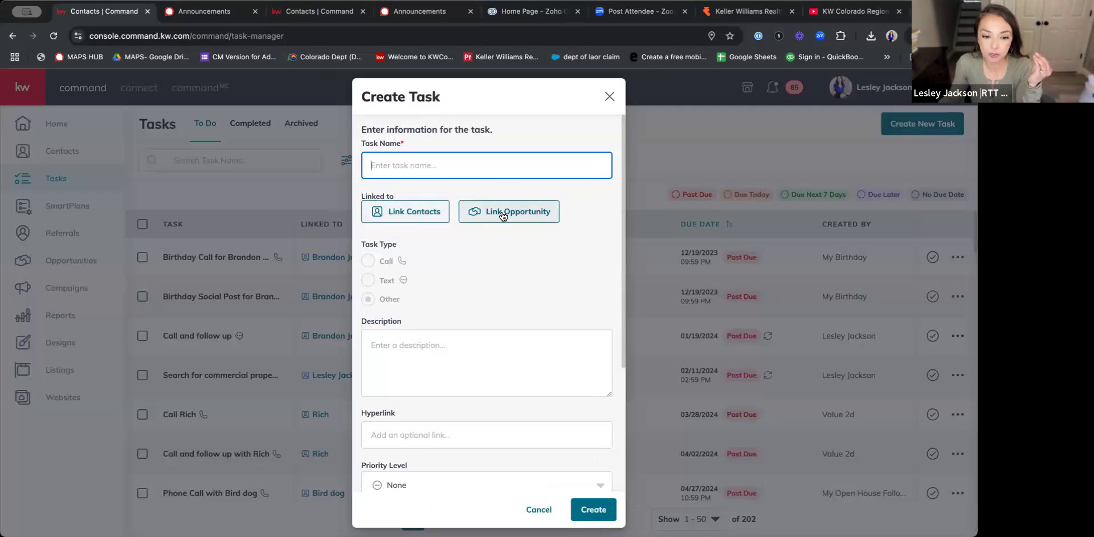
scroll(446, 333, "down", 5)
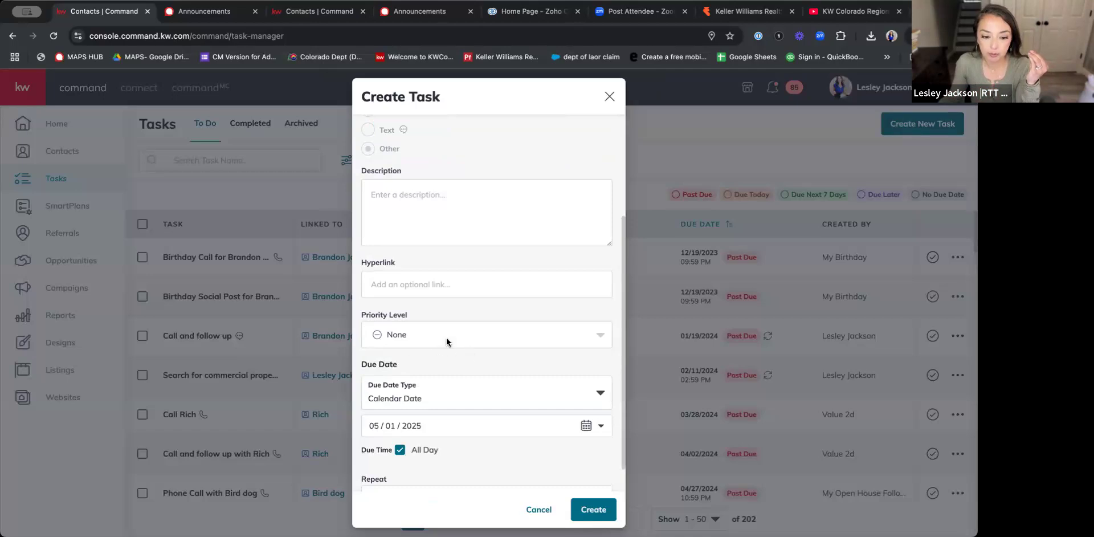
left_click(446, 338)
left_click(428, 388)
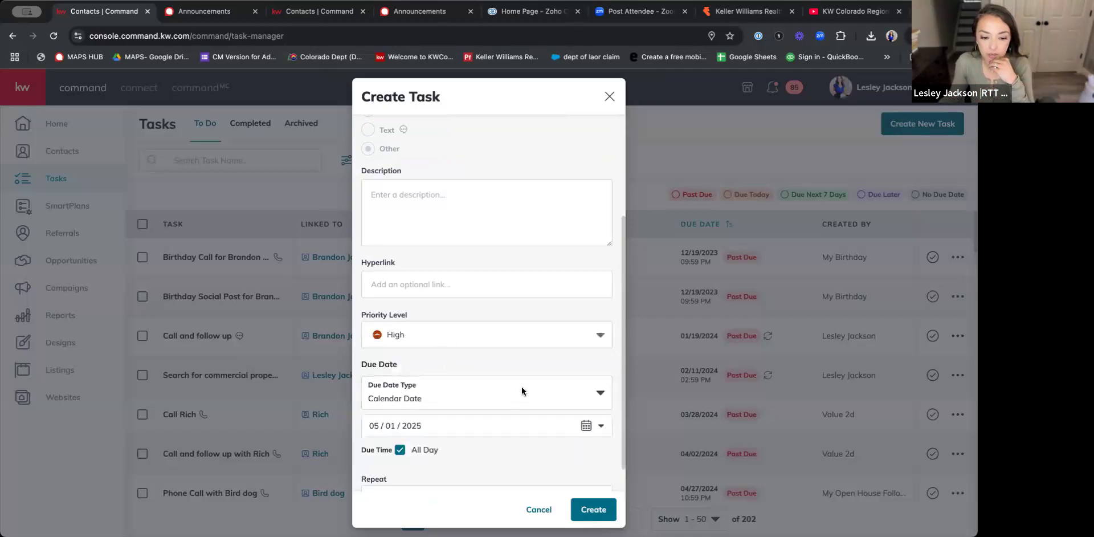
scroll(521, 386, "down", 1)
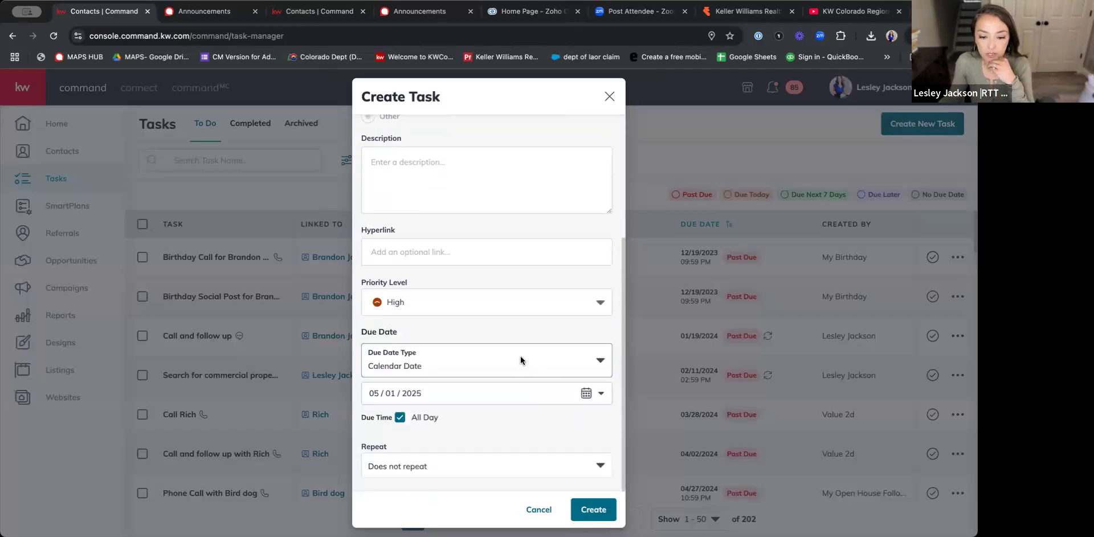
left_click(601, 360)
left_click(592, 351)
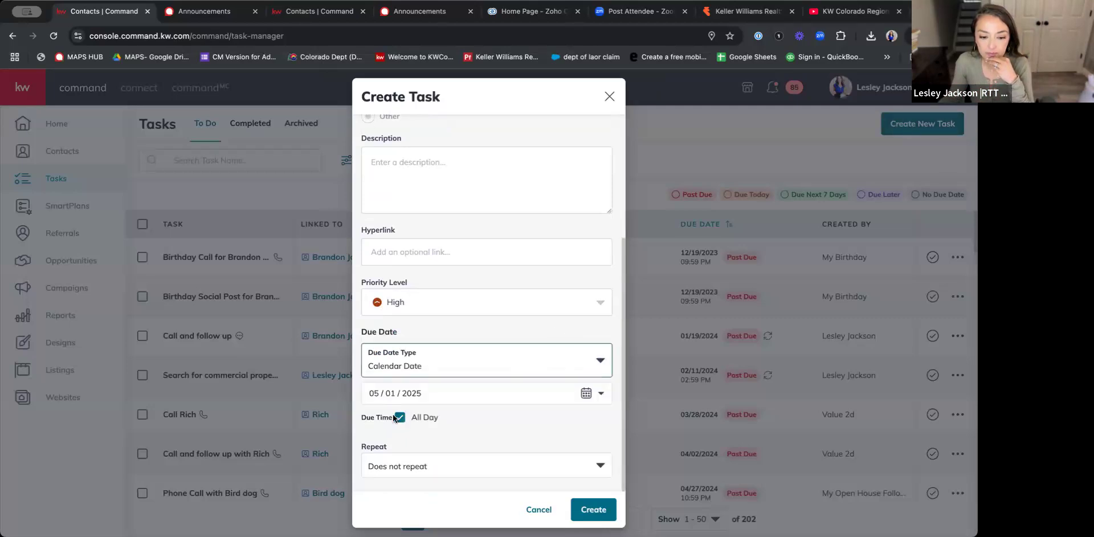
left_click(456, 461)
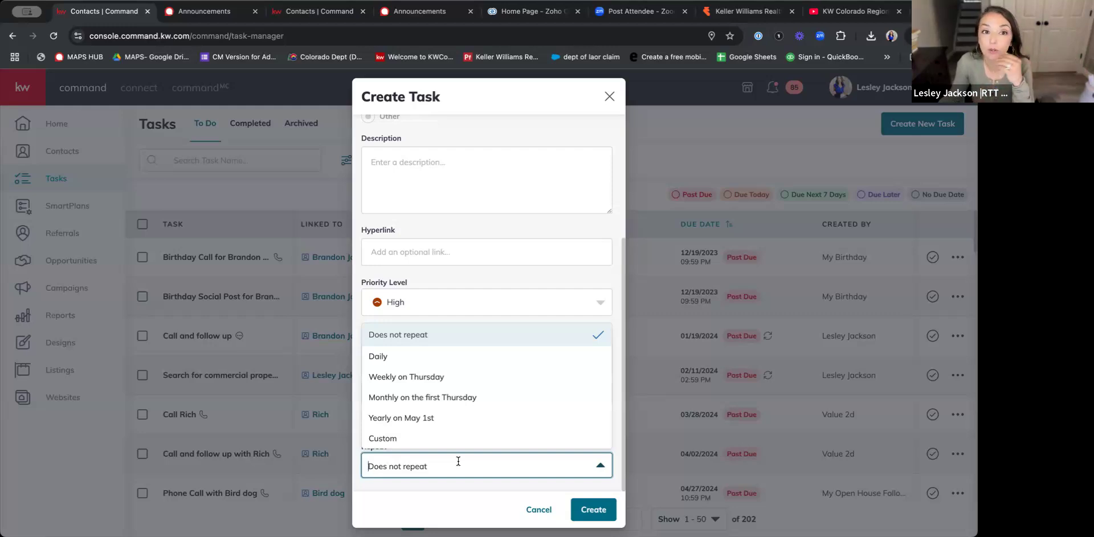
left_click(608, 98)
left_click(609, 96)
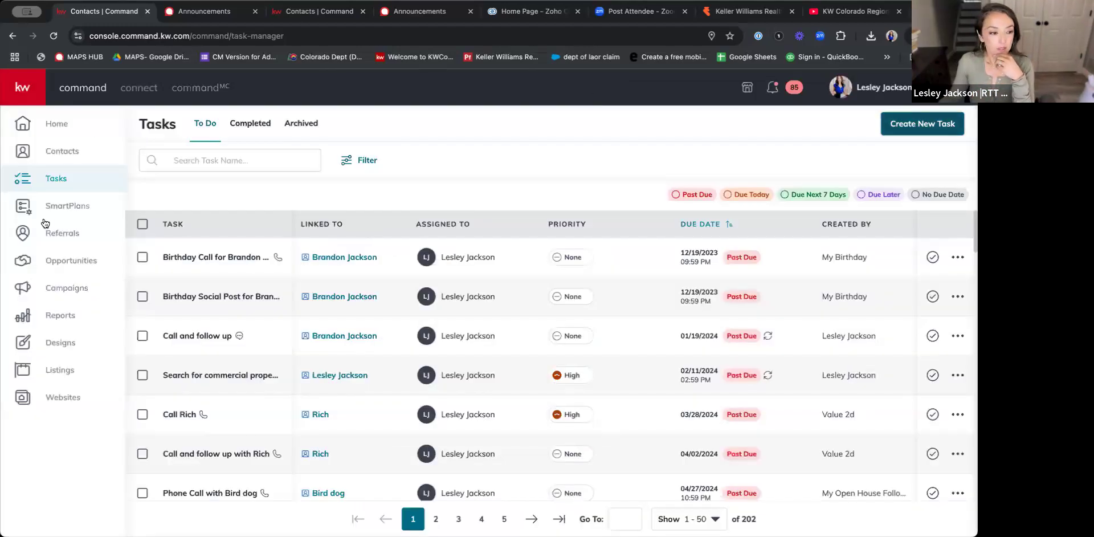
Go to the referrals map and display the Market Centers on it
left_click(58, 235)
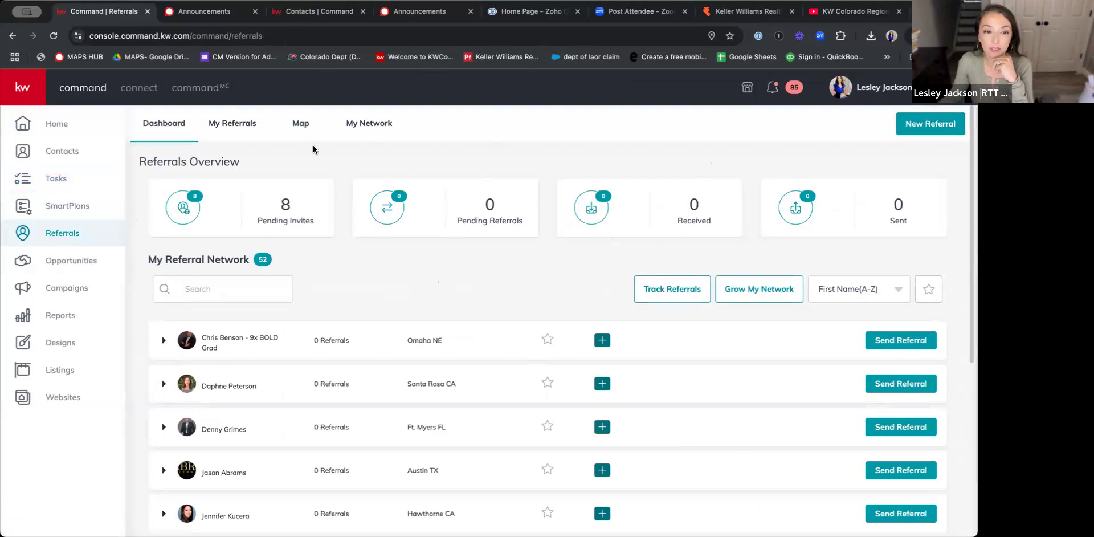
left_click(302, 123)
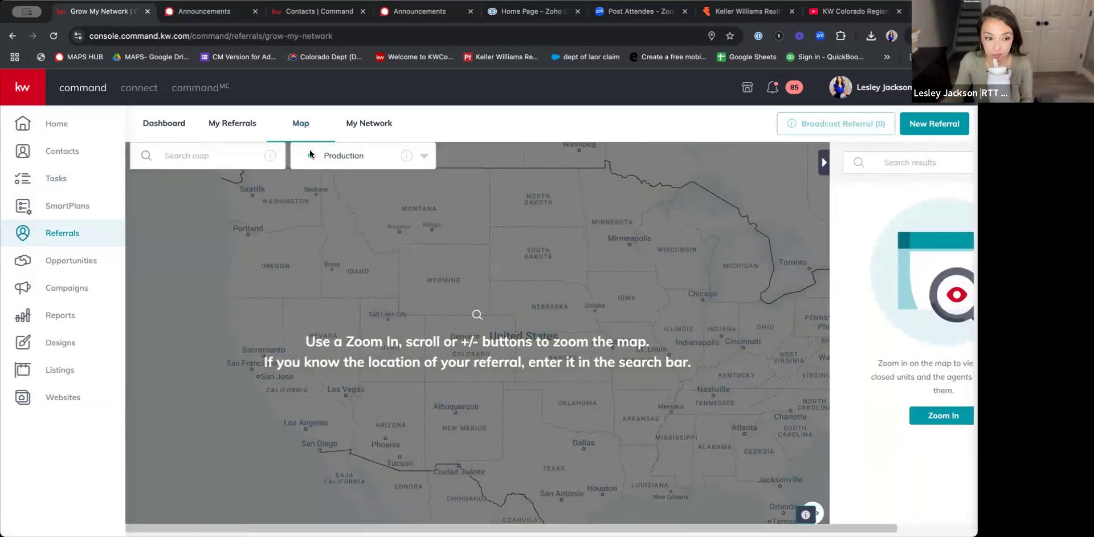
left_click(392, 162)
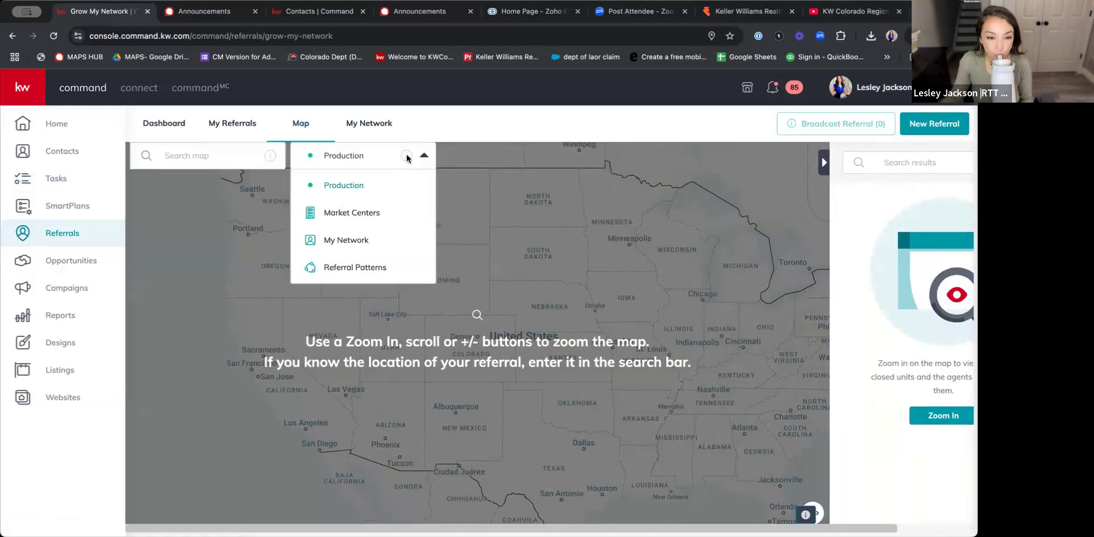
left_click(361, 212)
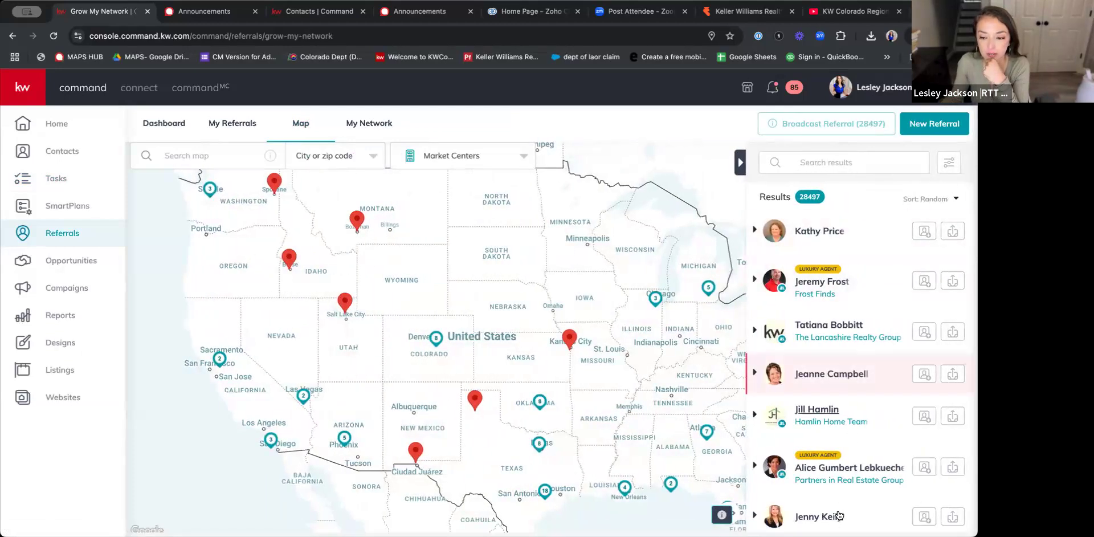
Filter the referral agents to those with at least 10 closed units in this area
left_click(949, 163)
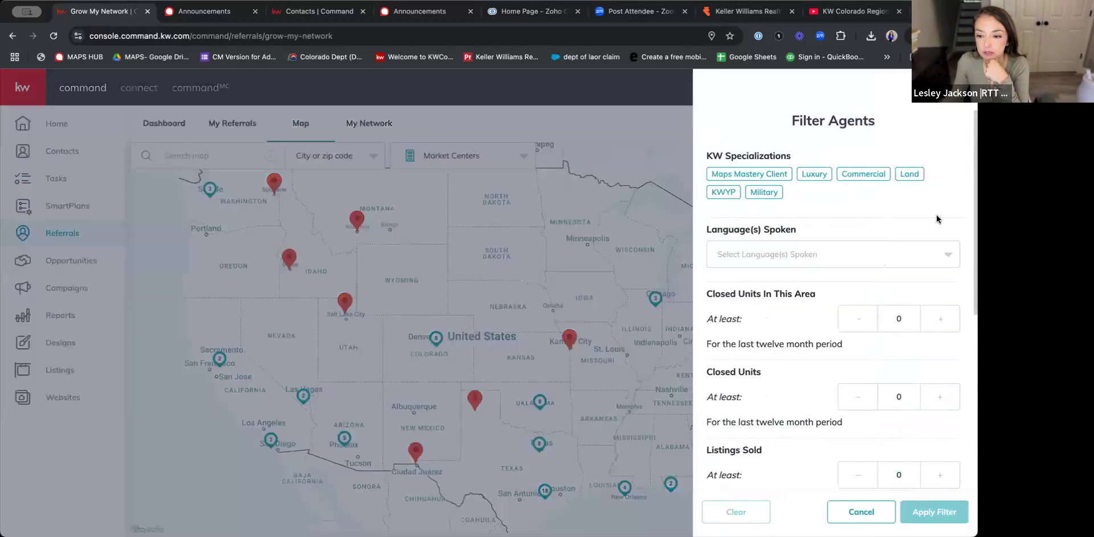
double_click(941, 323)
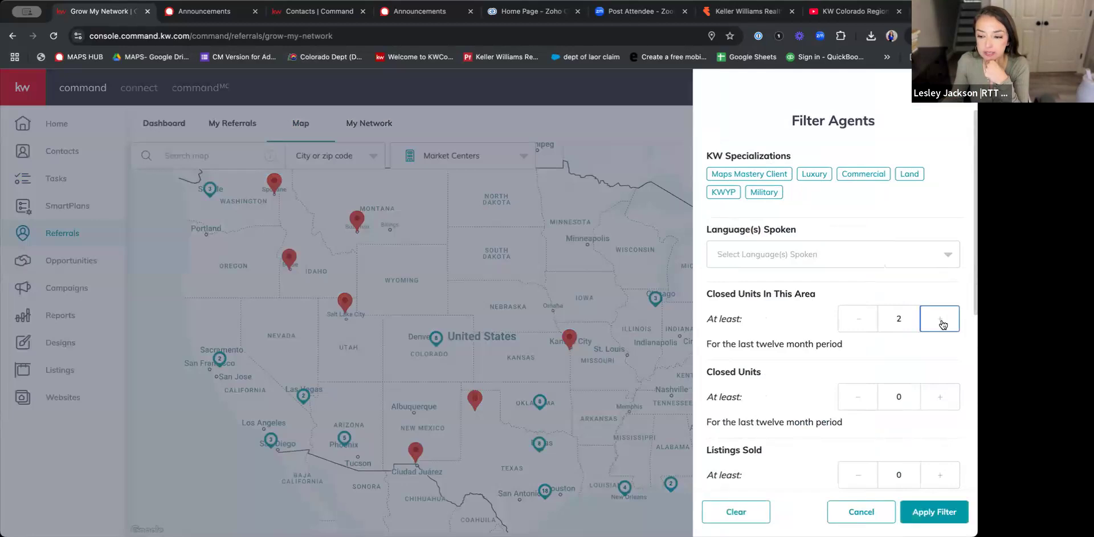
left_click(942, 323)
left_click(942, 322)
left_click(942, 323)
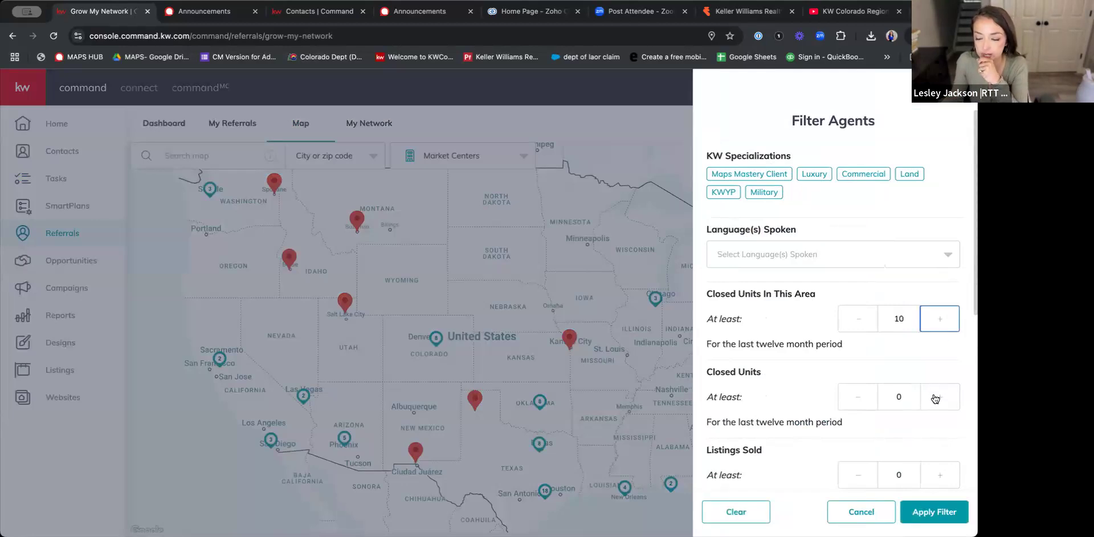
left_click(922, 510)
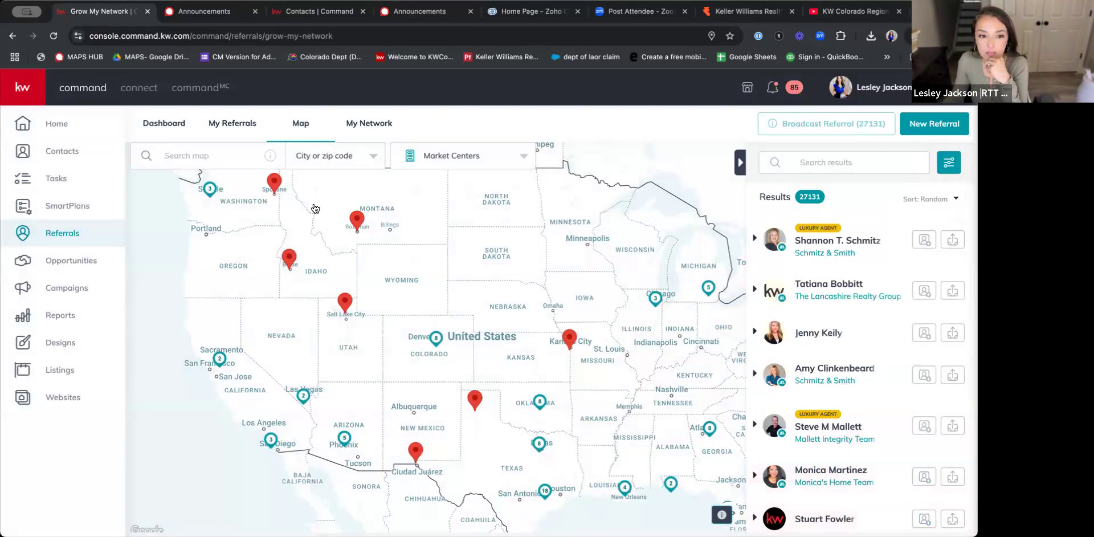
Glance at the referral network list, return to the map and display Referral Patterns on it
left_click(189, 159)
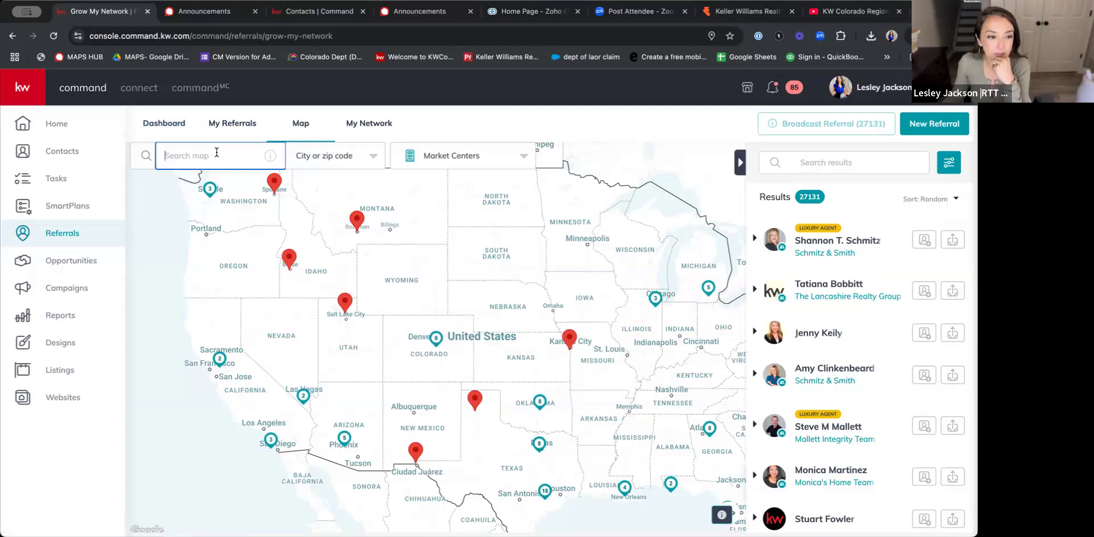
left_click(365, 128)
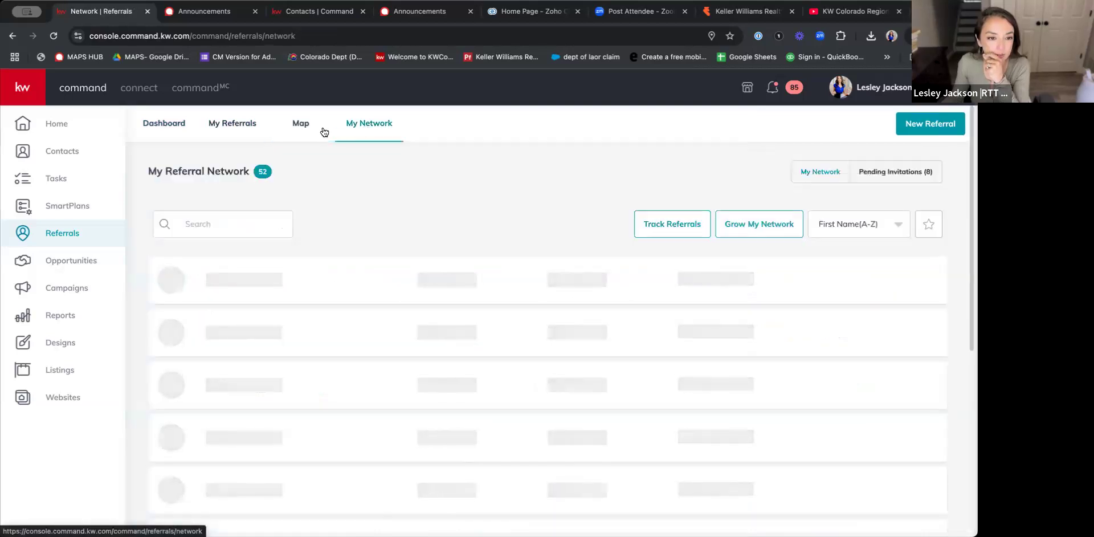
left_click(300, 125)
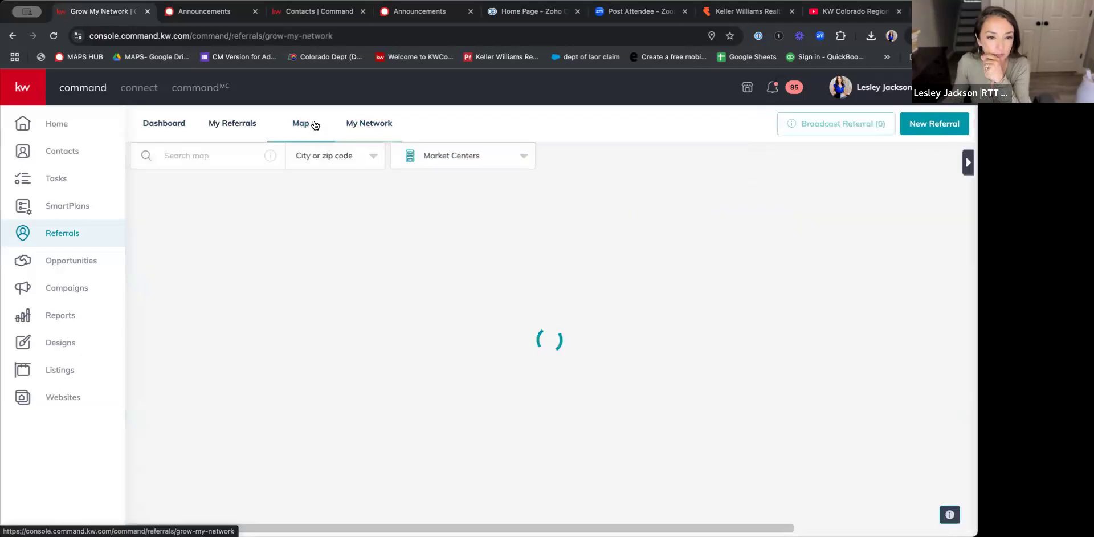
left_click(493, 157)
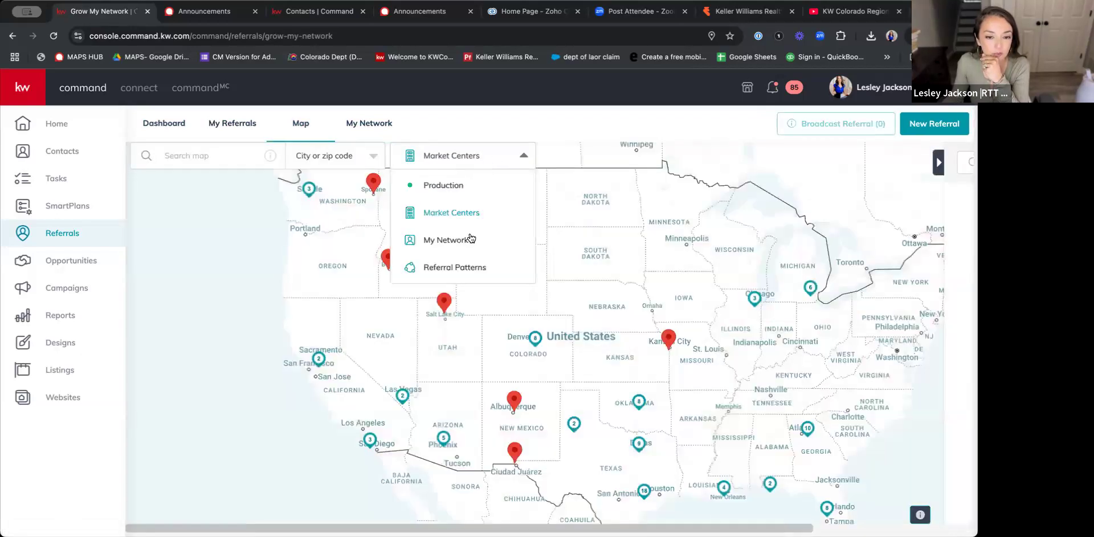
left_click(466, 264)
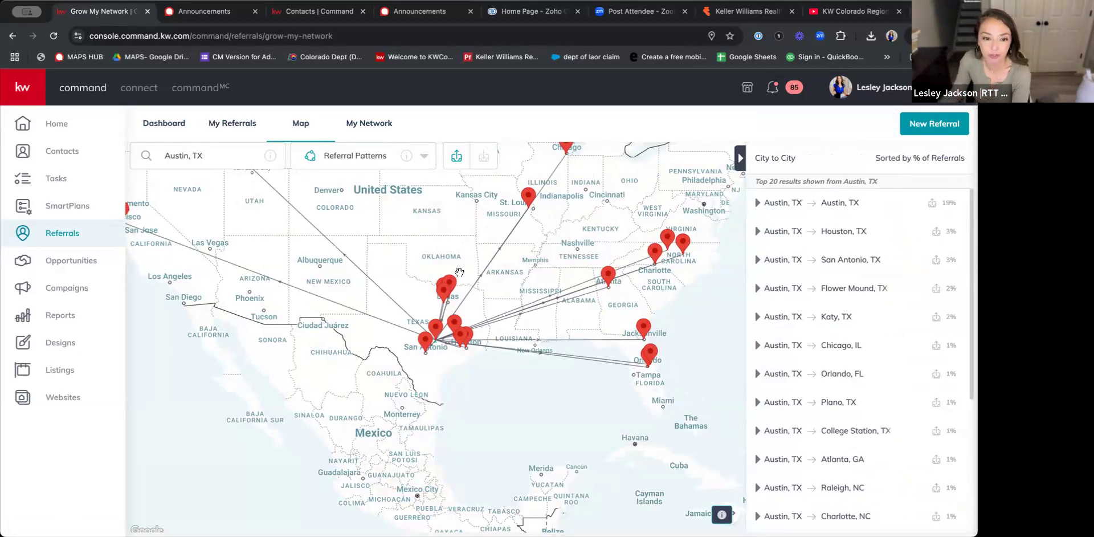
Switch the referral patterns map to received referrals, set the city to Denver, CO, and review the city-to-city results
left_click(483, 159)
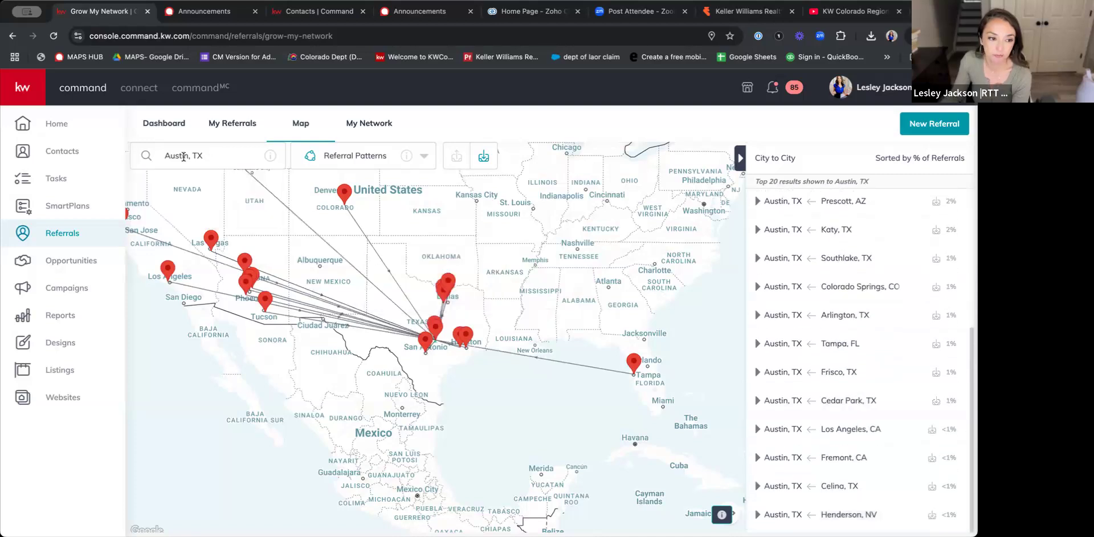
triple_click(161, 153)
type("denver")
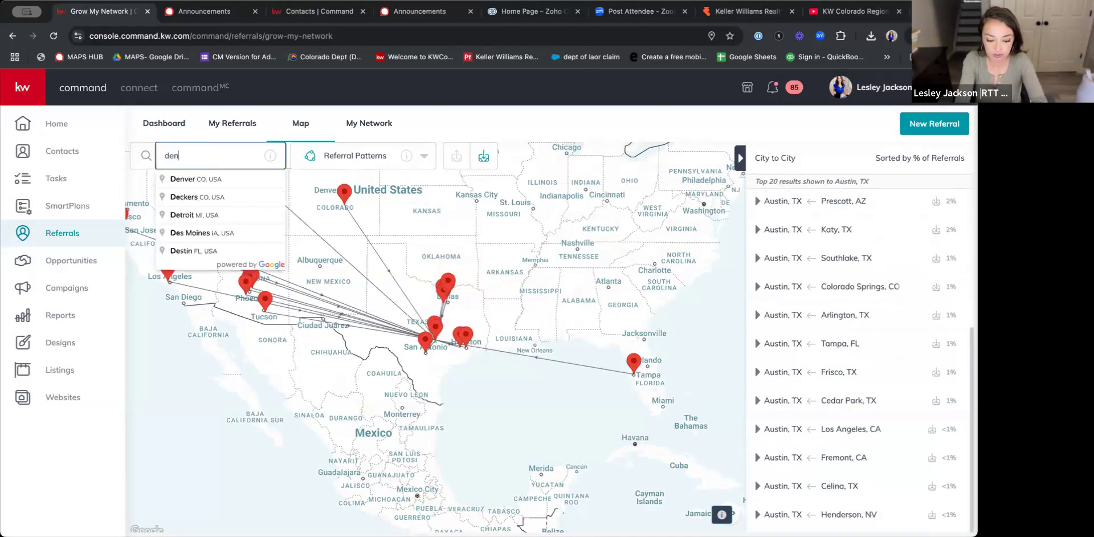
left_click(238, 179)
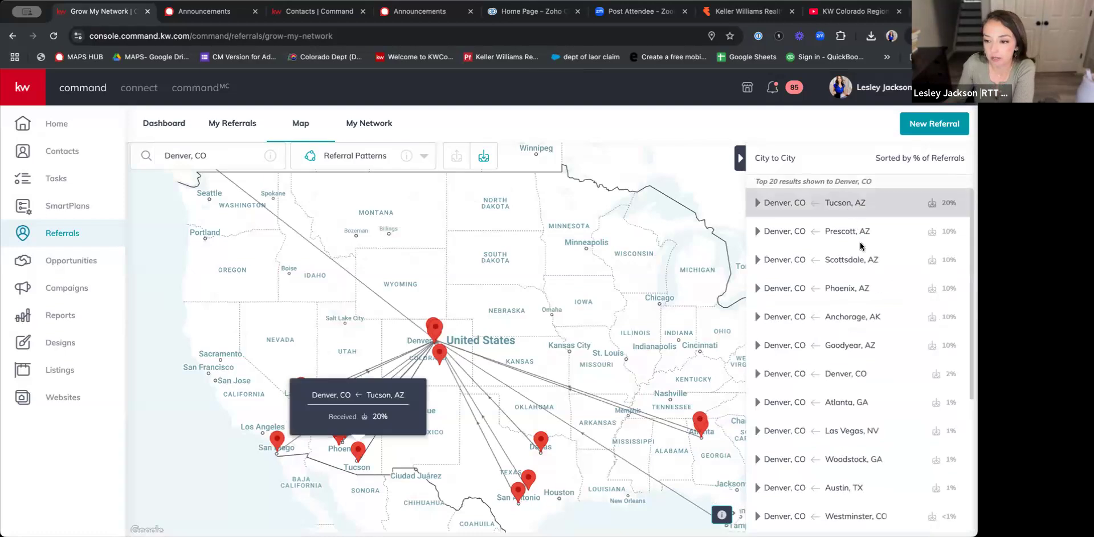
mouse_move(852, 239)
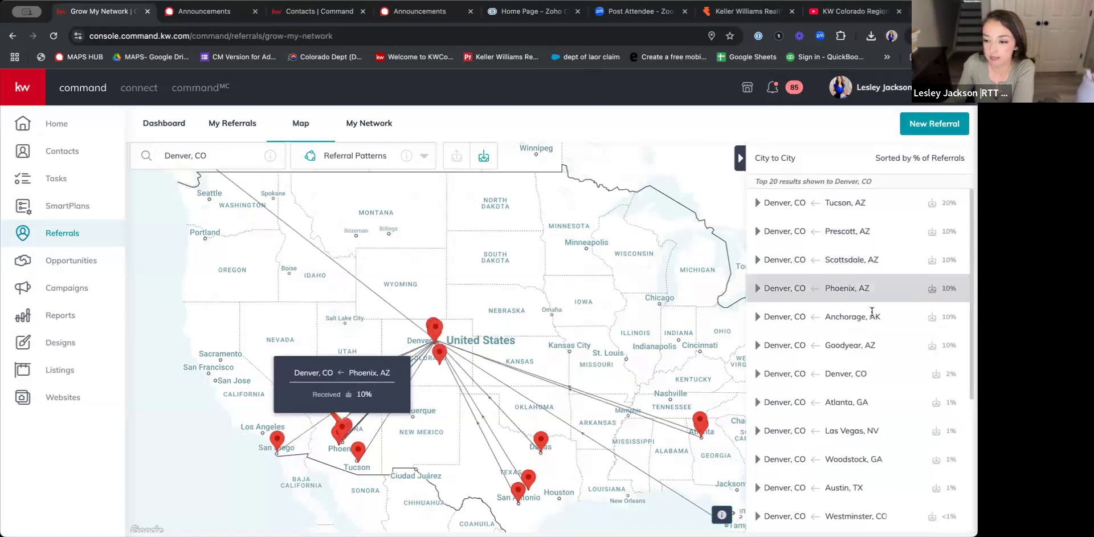
mouse_move(872, 312)
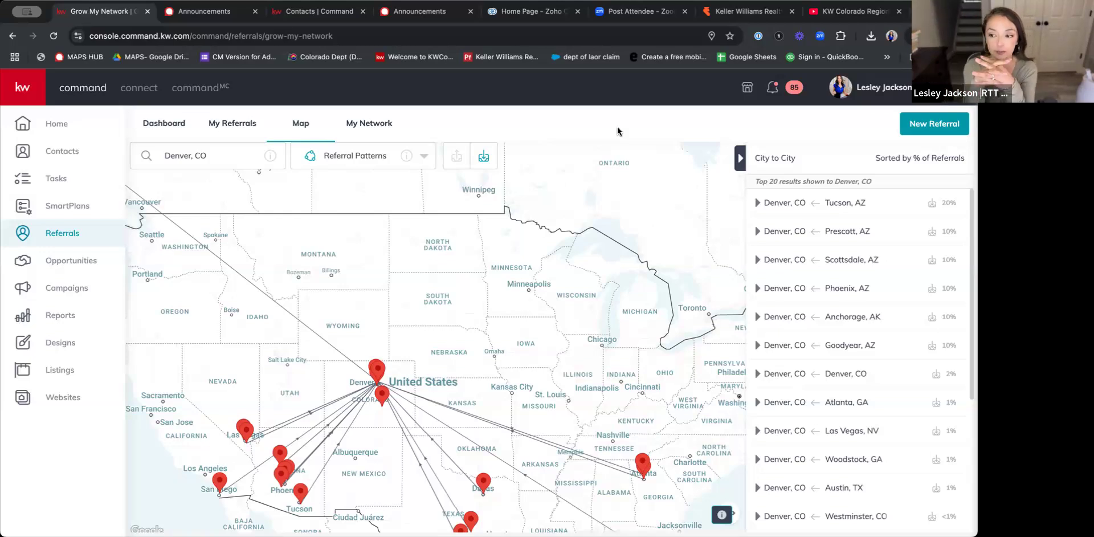
mouse_move(854, 212)
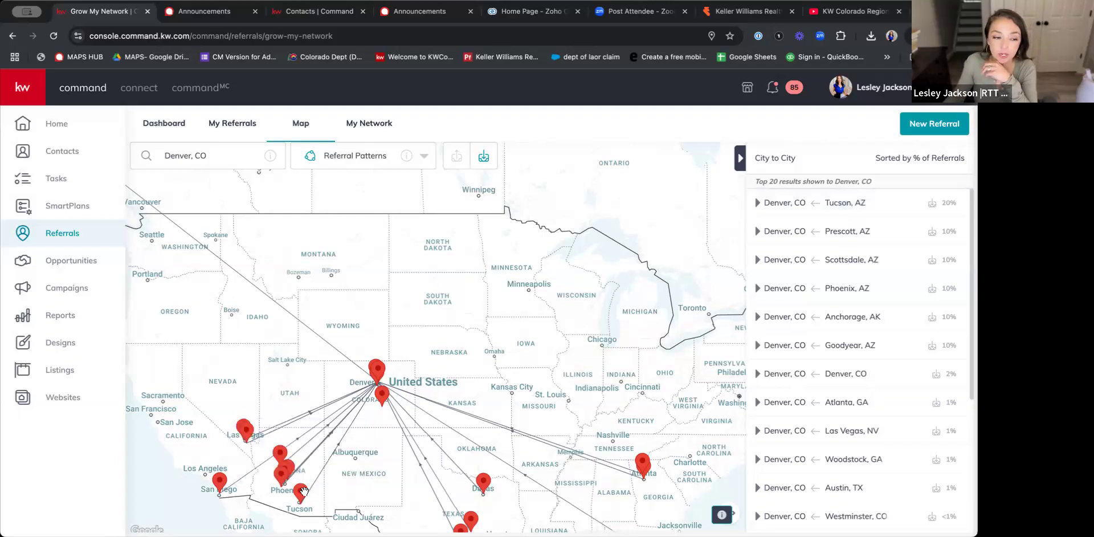
Open the Cultivate phase of the Listings pipeline in Opportunities and review its nurture stages
left_click(93, 262)
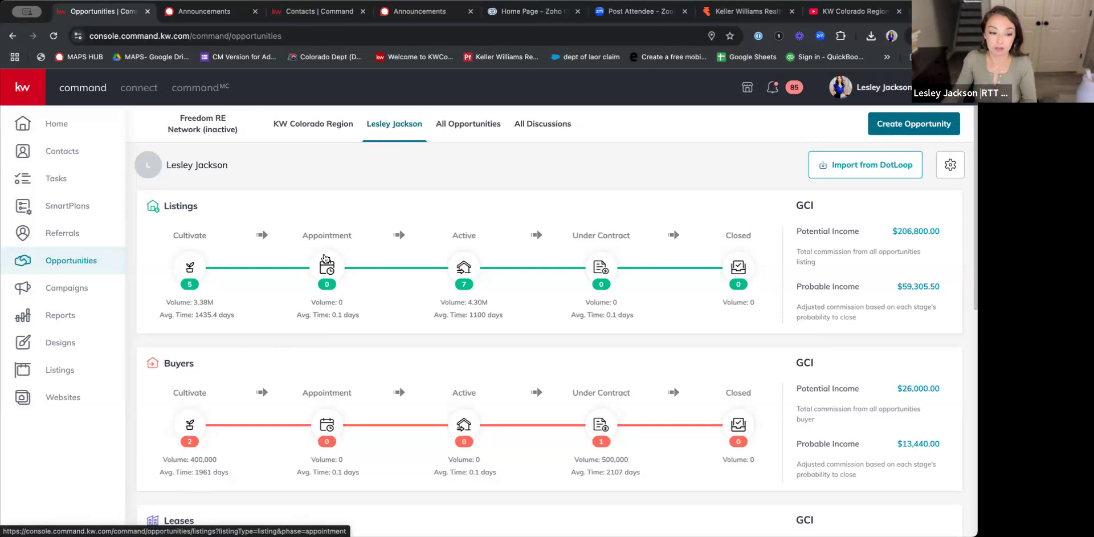
left_click(190, 268)
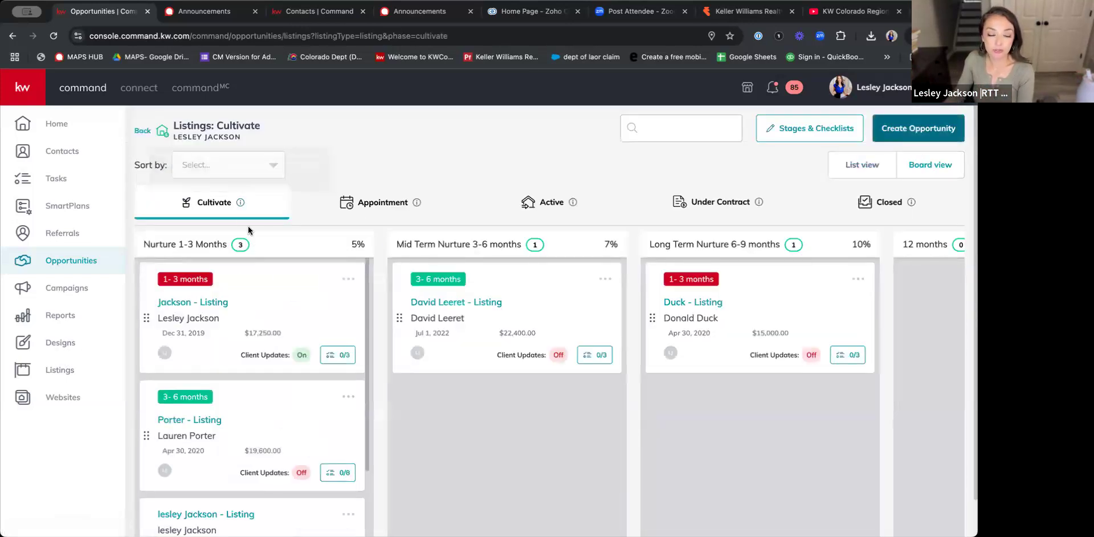
left_click_drag(142, 247, 529, 246)
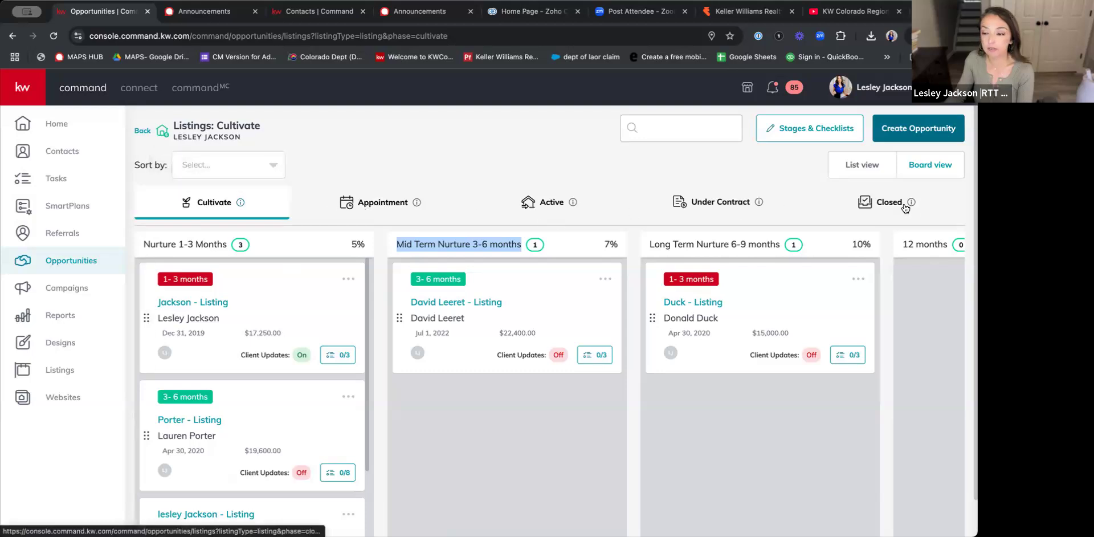
mouse_move(914, 205)
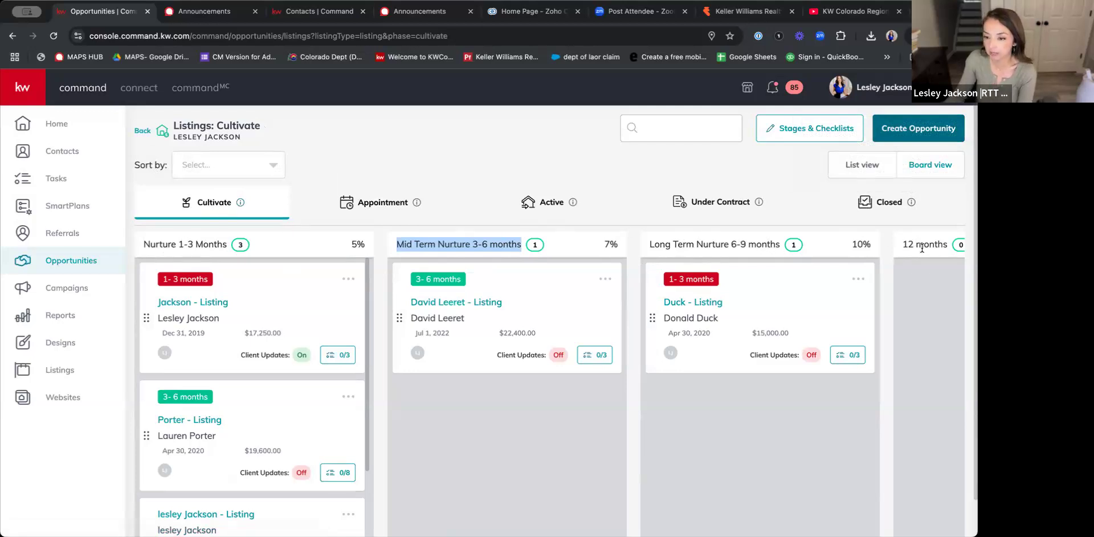
Look through the Appointment and Active phases of the Listings pipeline and return to Cultivate
left_click(383, 205)
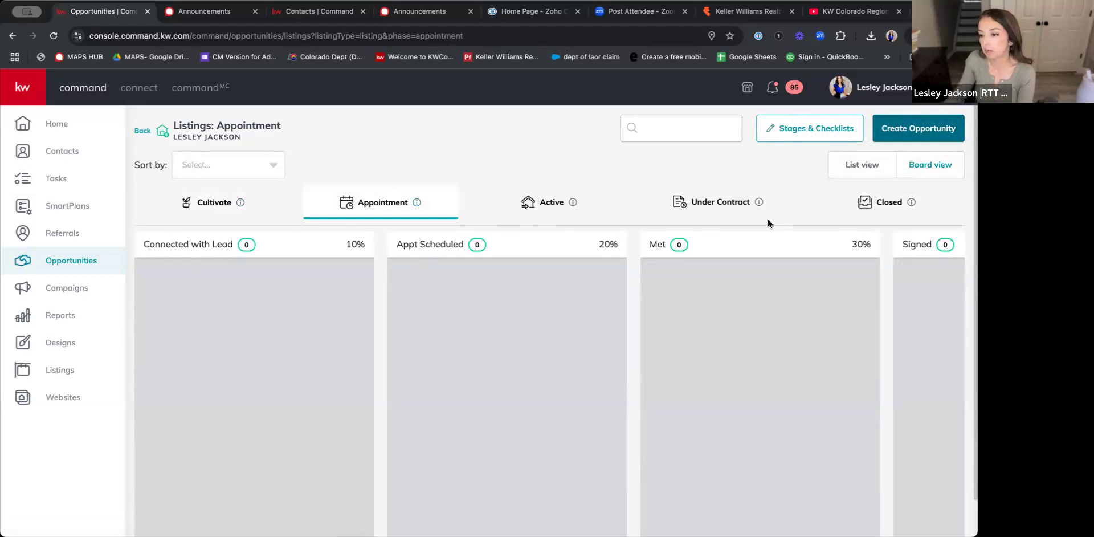
left_click(552, 199)
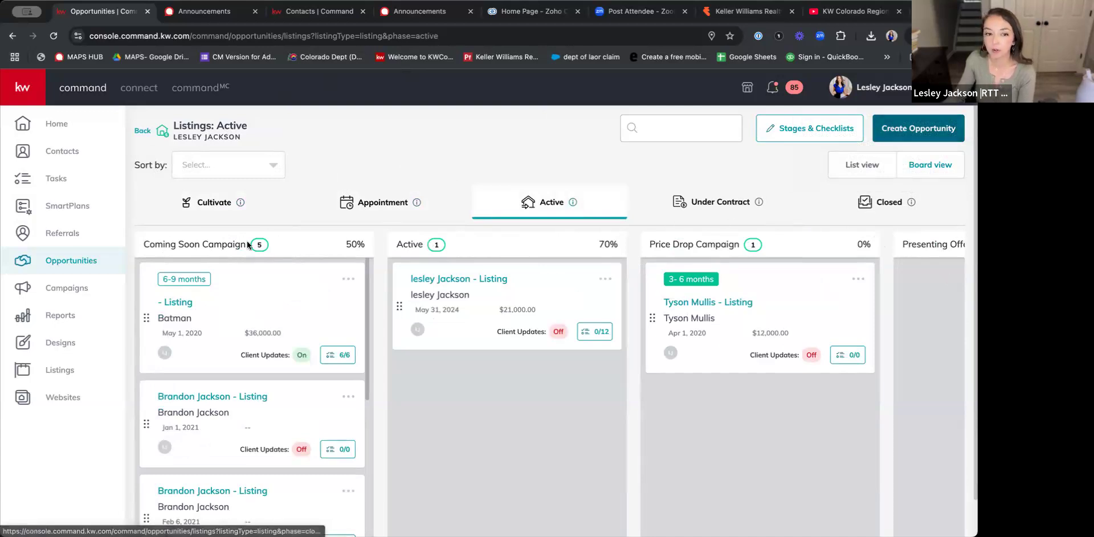
key("alt+Left")
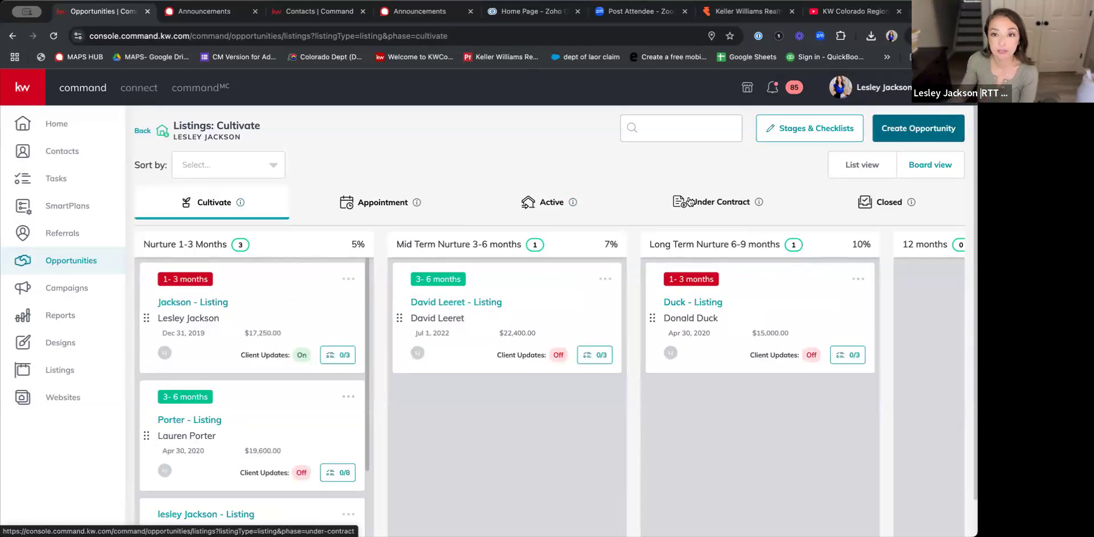
Open the Cultivate stages and checklists, review the Nurture 1-3 Months checklist, and close it unchanged
left_click(825, 132)
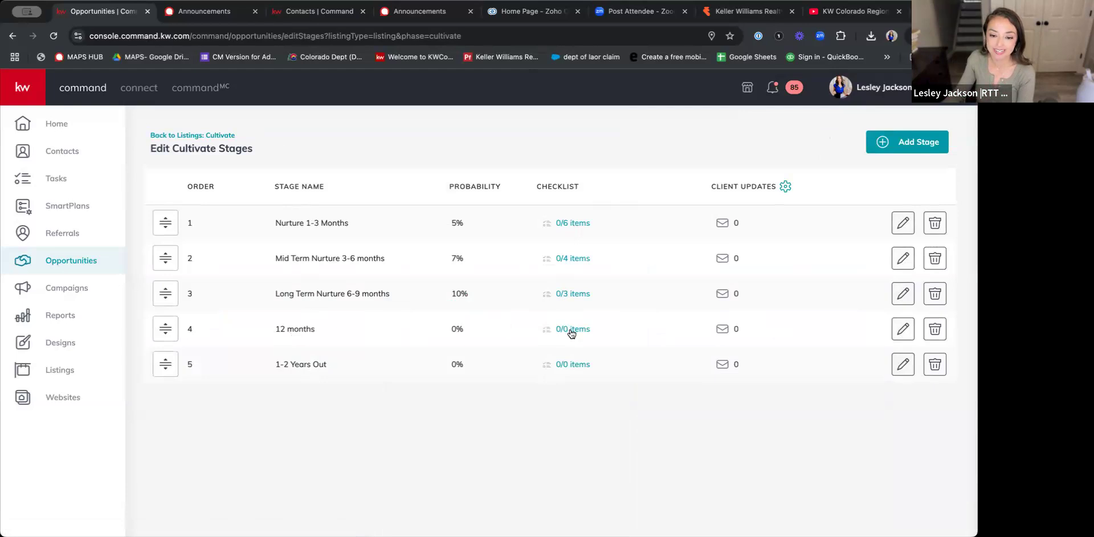
left_click(570, 221)
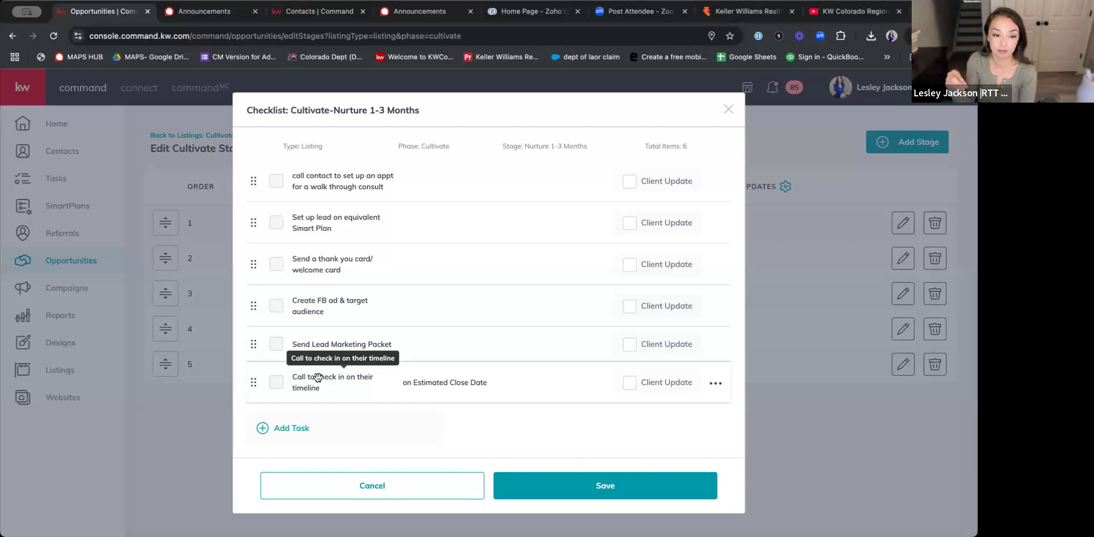
left_click(728, 110)
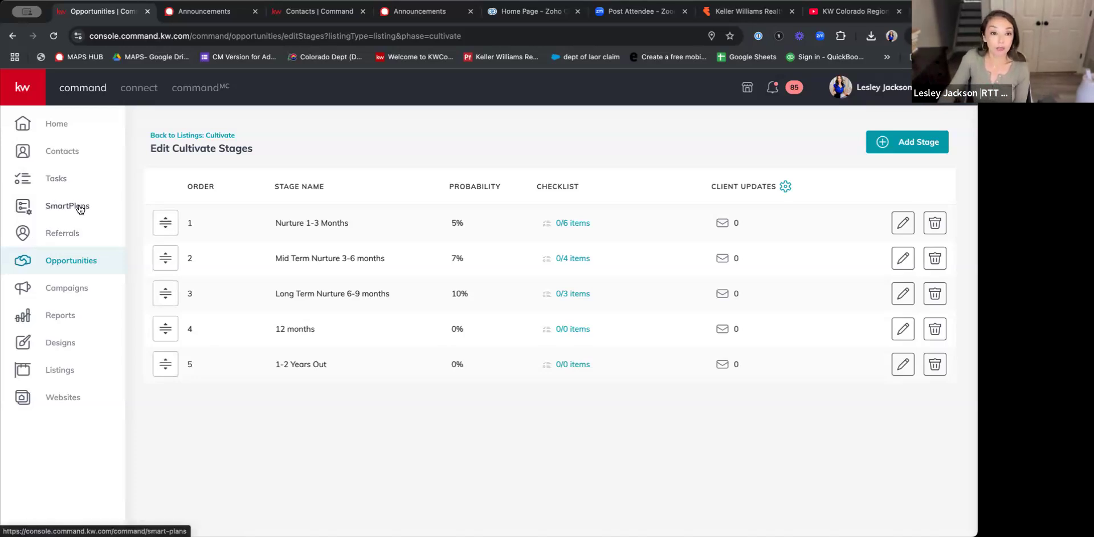
Glance at the Campaigns dashboard, then examine the Emails report in Reports and the details of opened emails
left_click(75, 286)
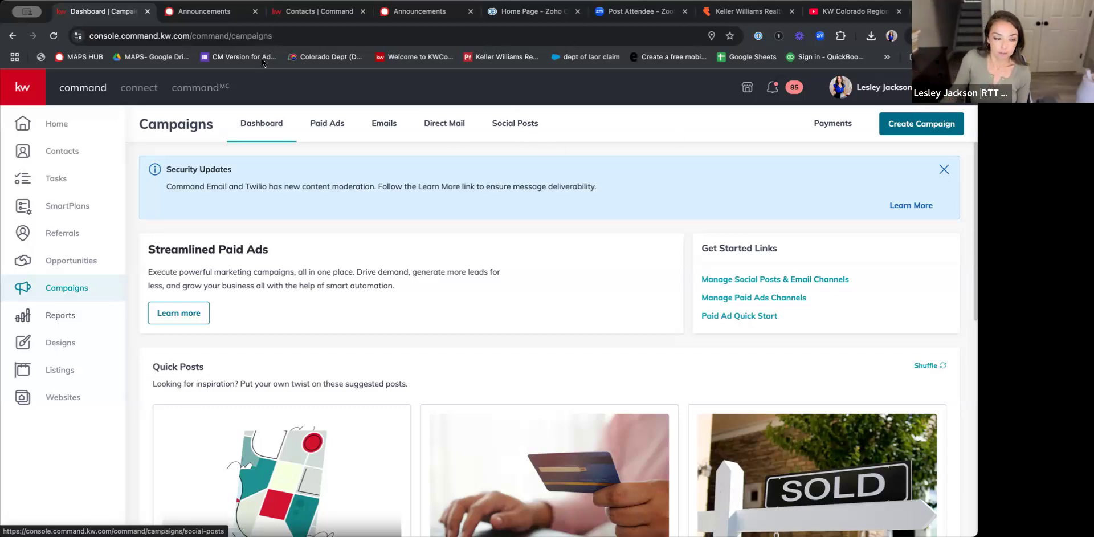
left_click(65, 323)
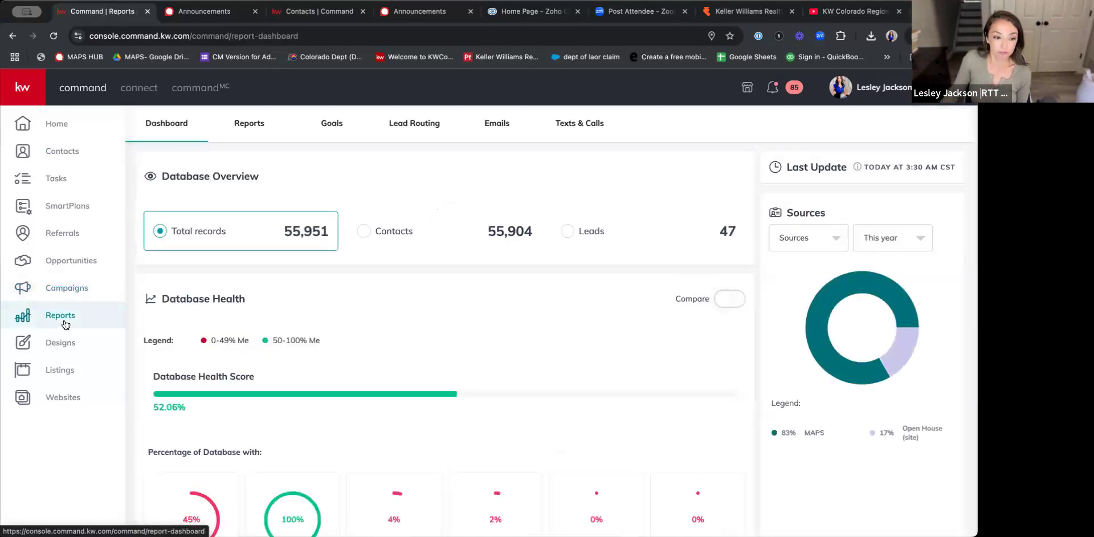
left_click(503, 128)
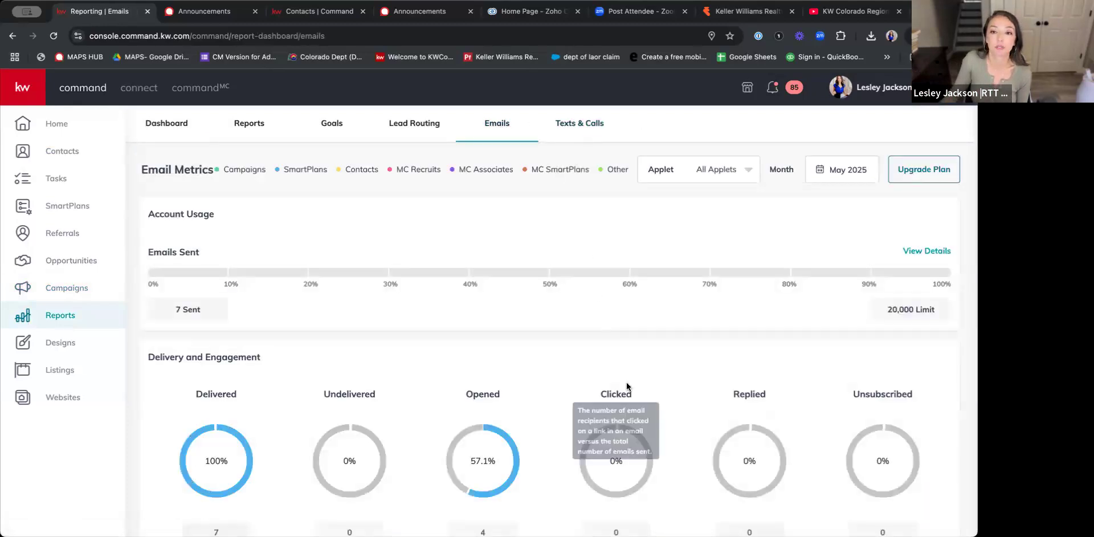
scroll(522, 239, "down", 2)
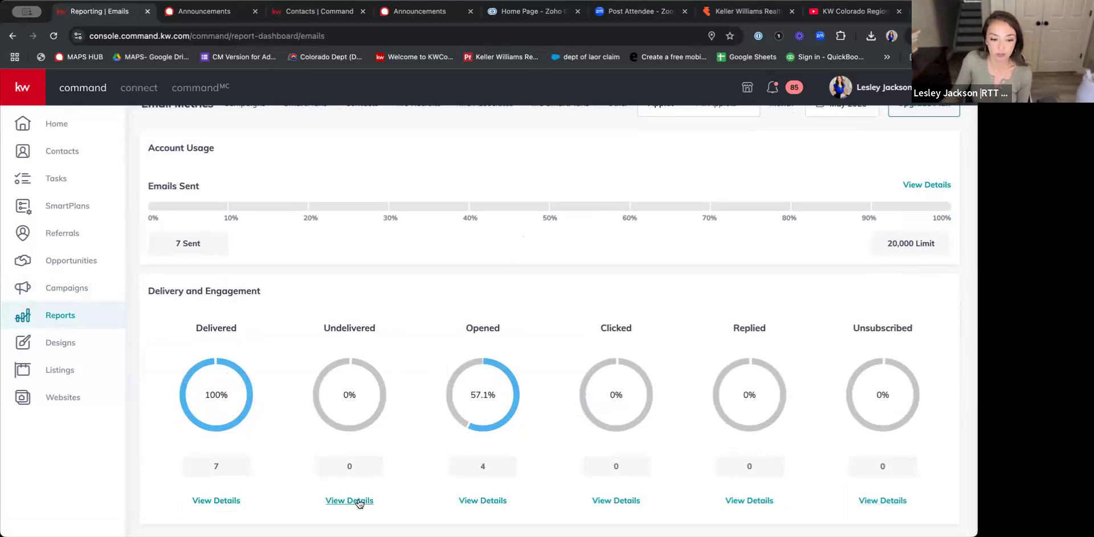
left_click(479, 501)
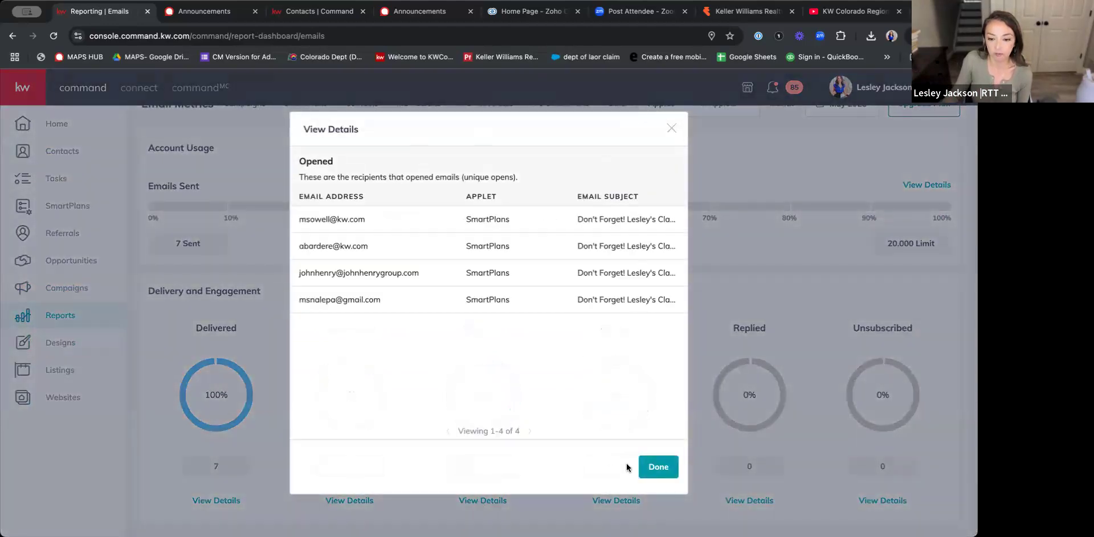
left_click(670, 129)
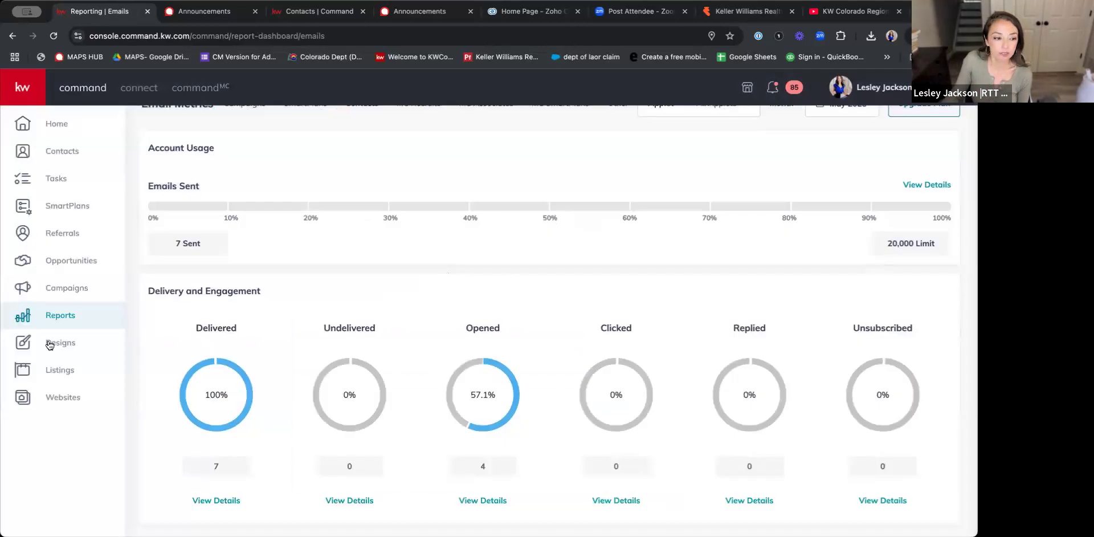
Go to Designs, try to start a new Social design, and return to the designs list
left_click(50, 344)
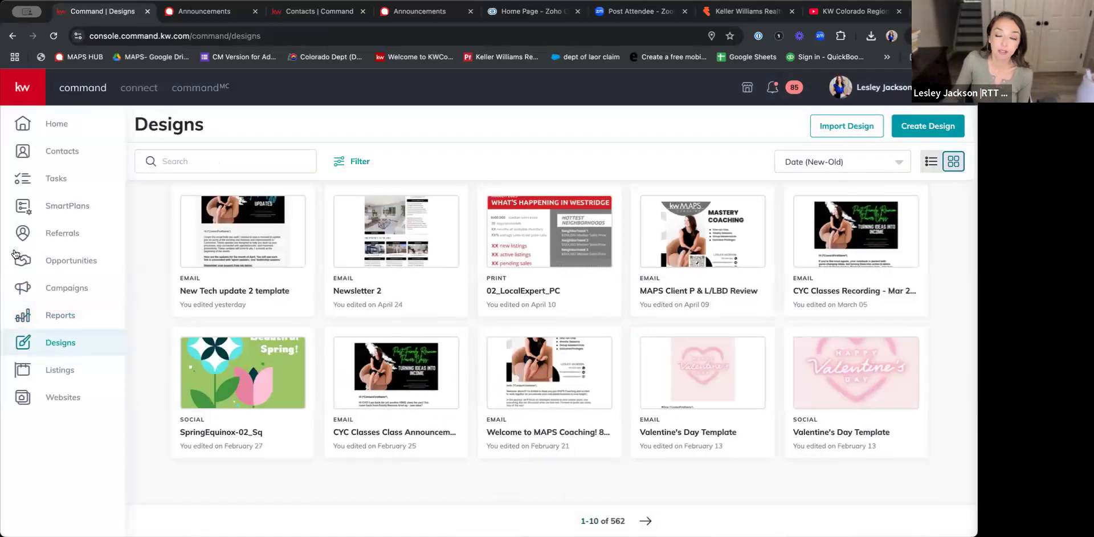
left_click(922, 127)
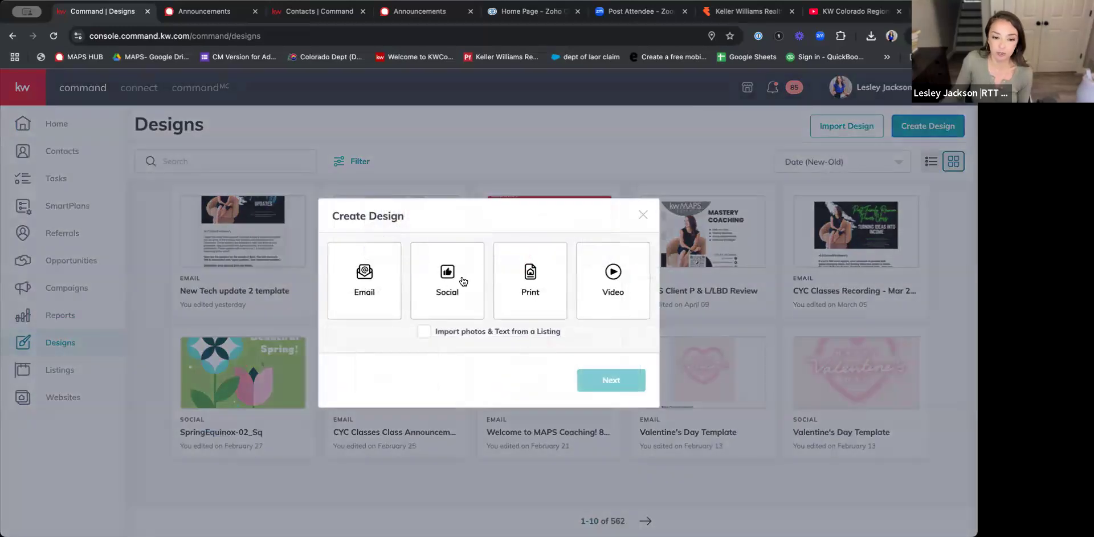
left_click(470, 292)
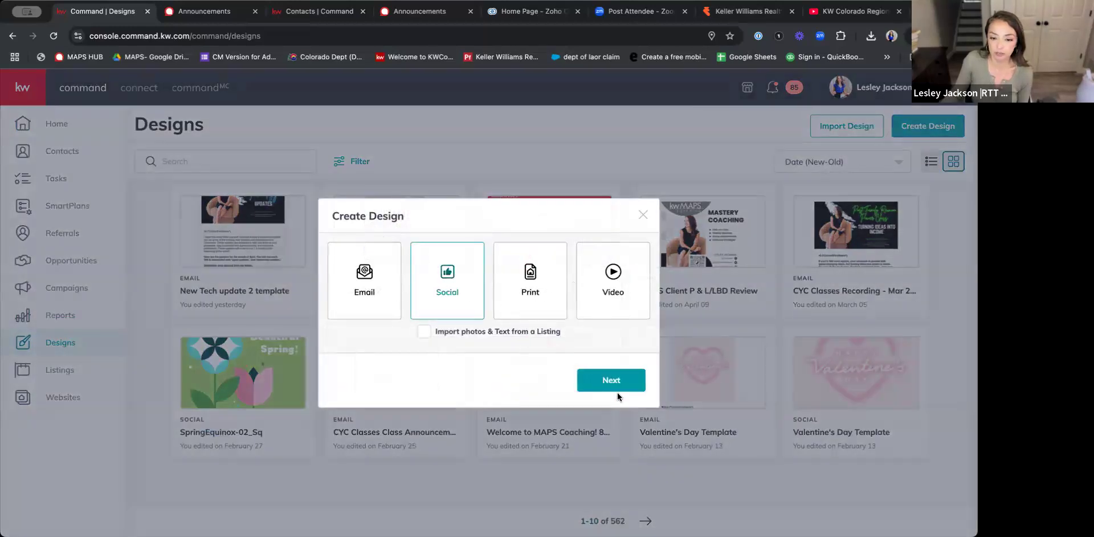
left_click(621, 387)
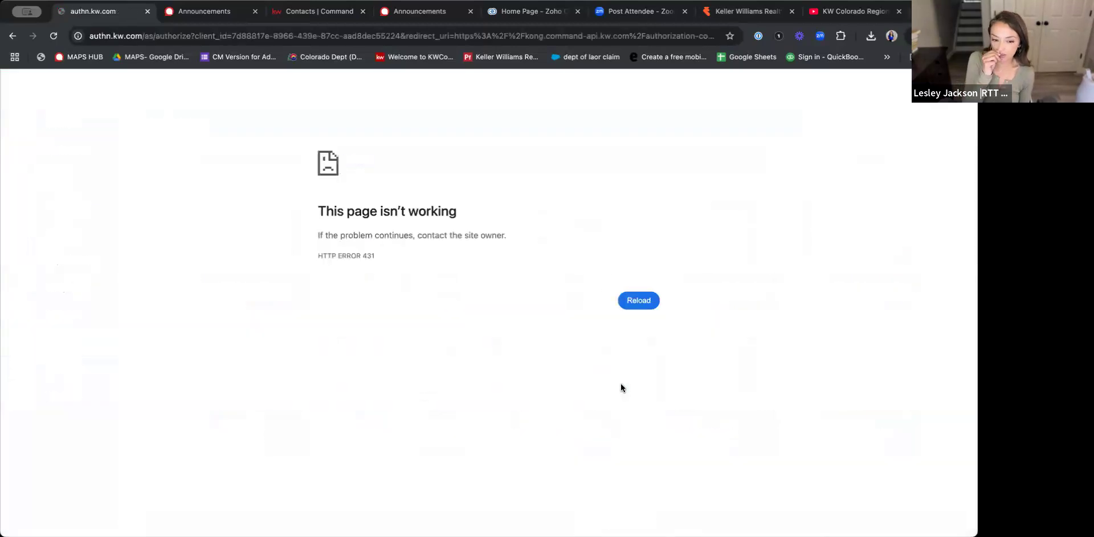
left_click(13, 37)
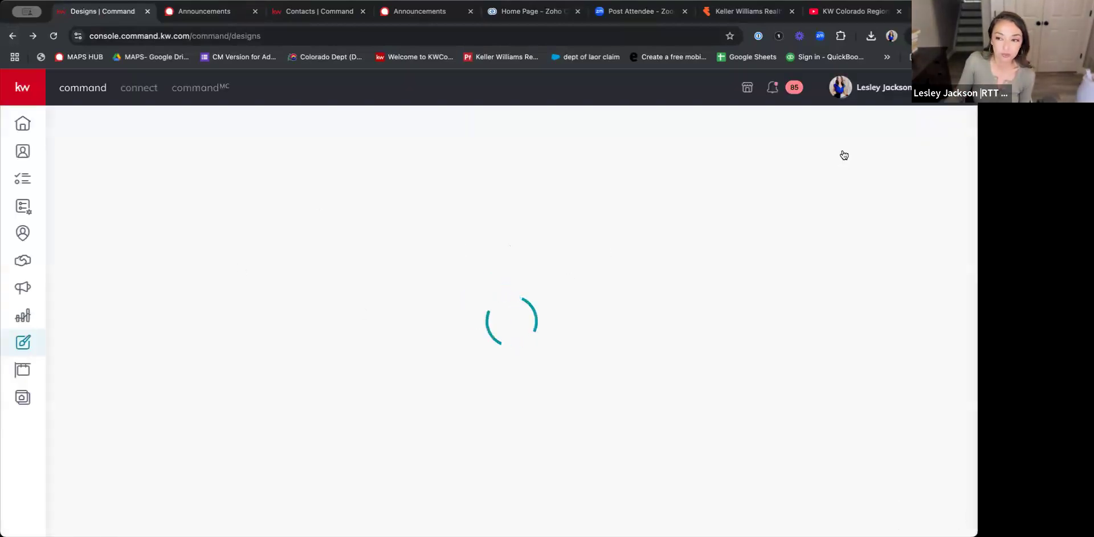
Examine the template library for a new Email design and leave it without choosing a template
left_click(910, 130)
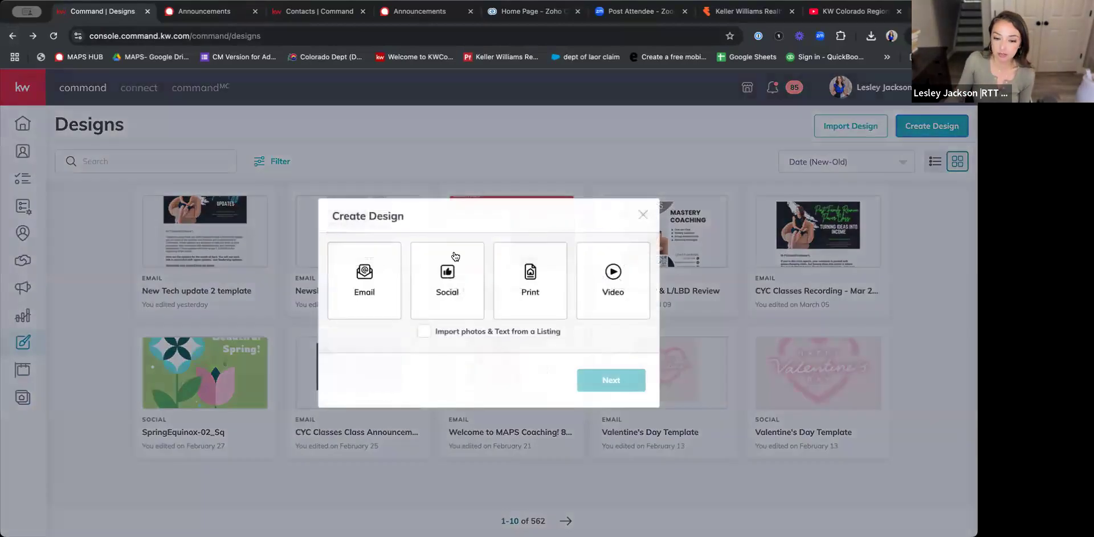
left_click(393, 294)
left_click(599, 372)
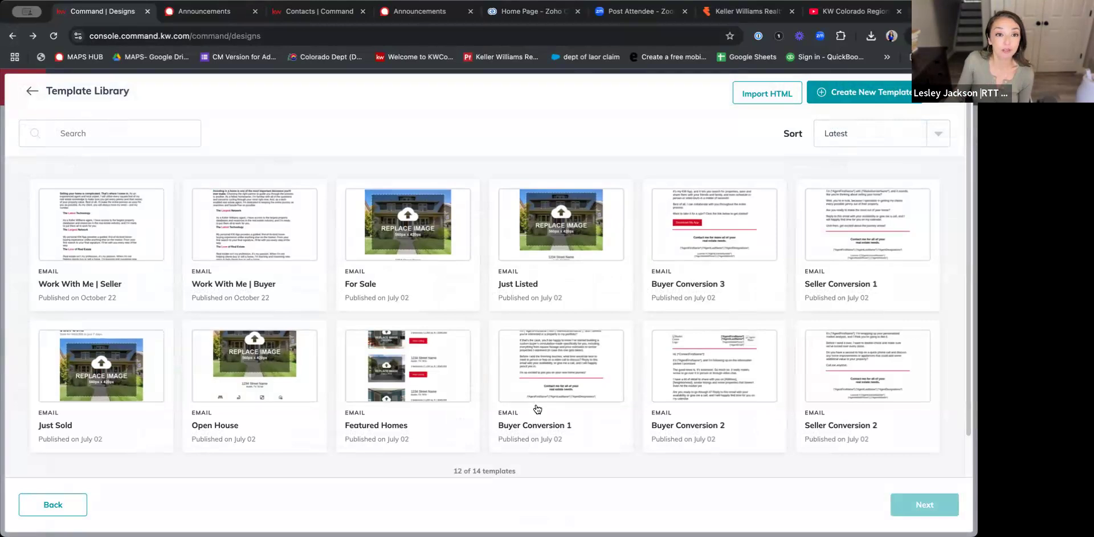
key("Escape")
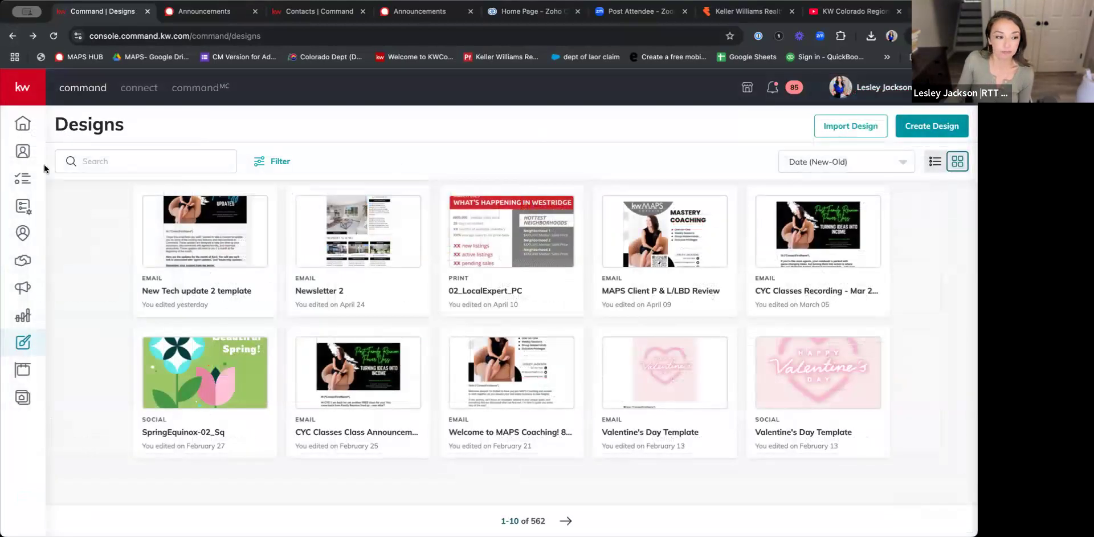
Glance at the Websites page, open the account Settings, and review the connected applications
left_click(23, 399)
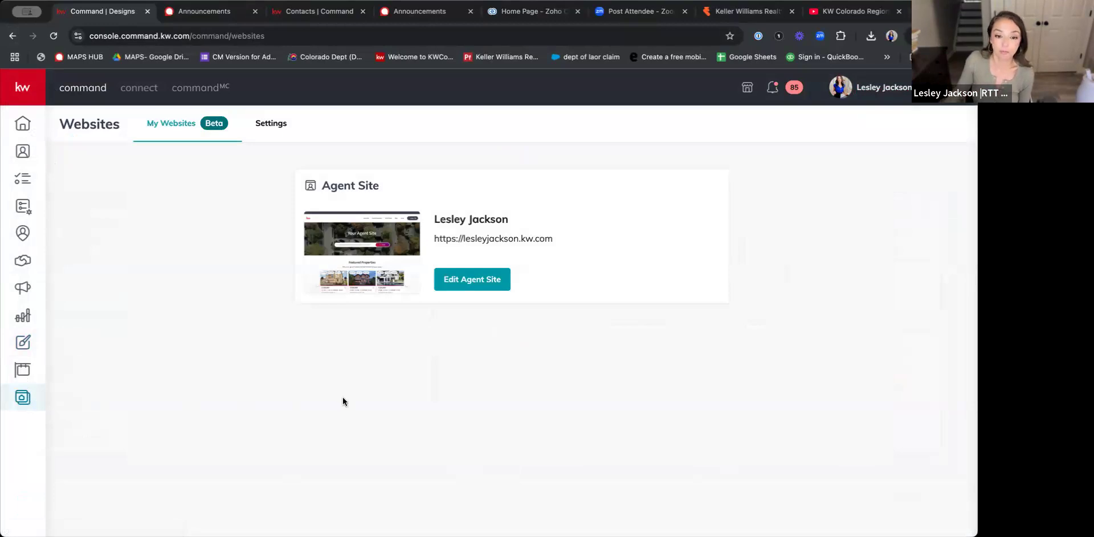
left_click(882, 89)
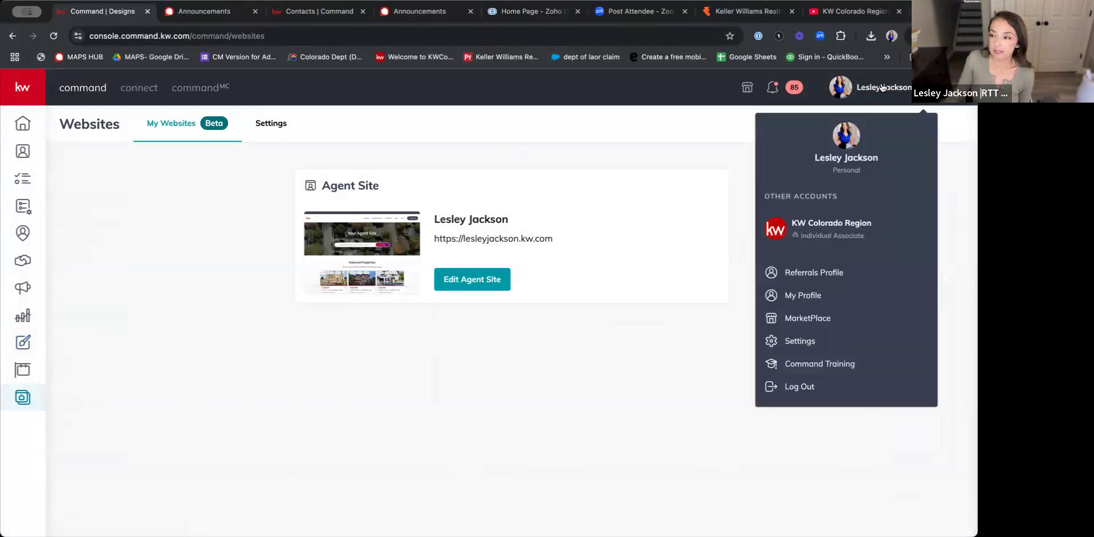
left_click(808, 340)
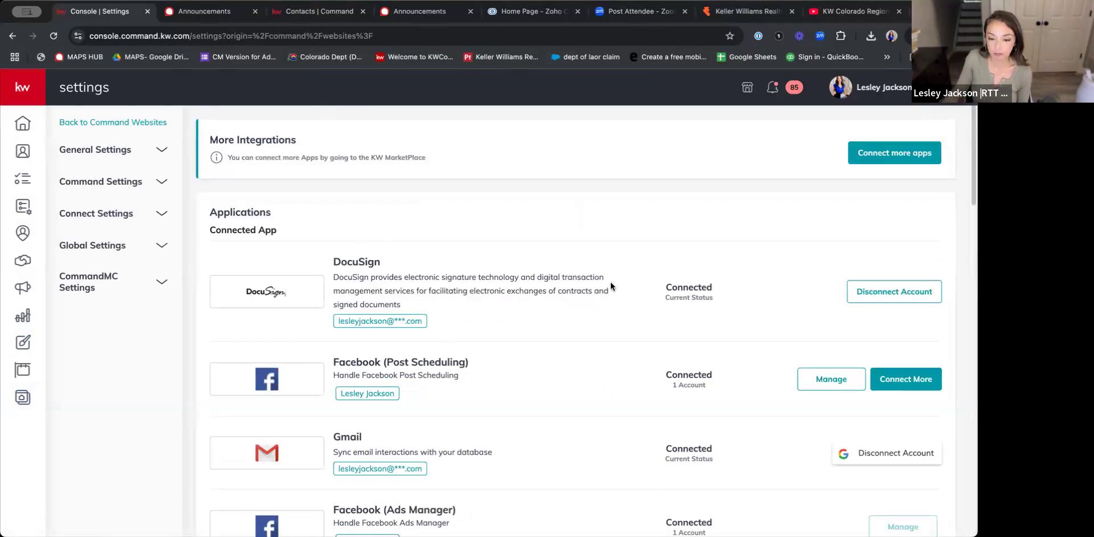
scroll(399, 294, "down", 1)
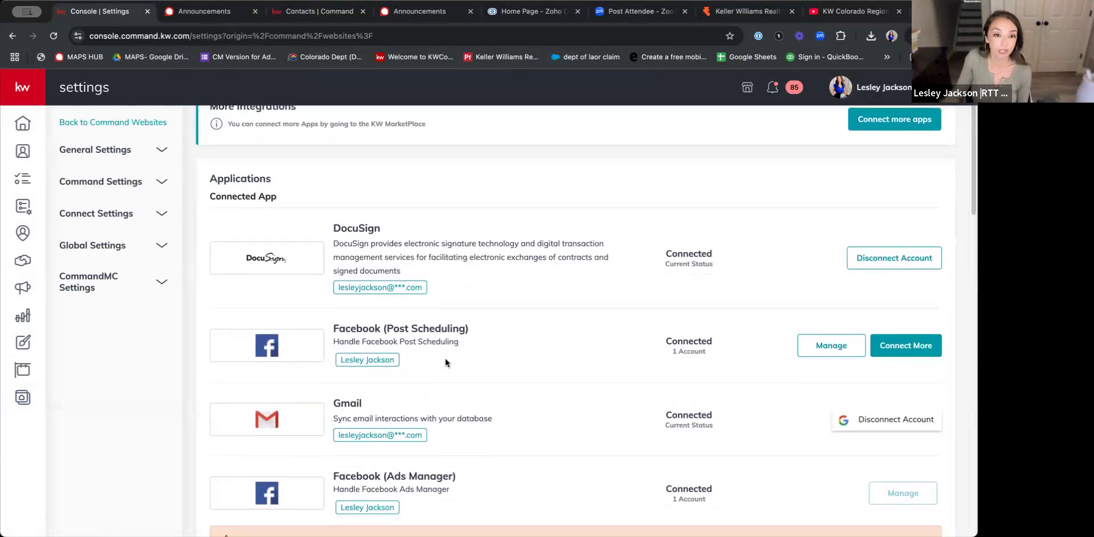
scroll(445, 360, "down", 2)
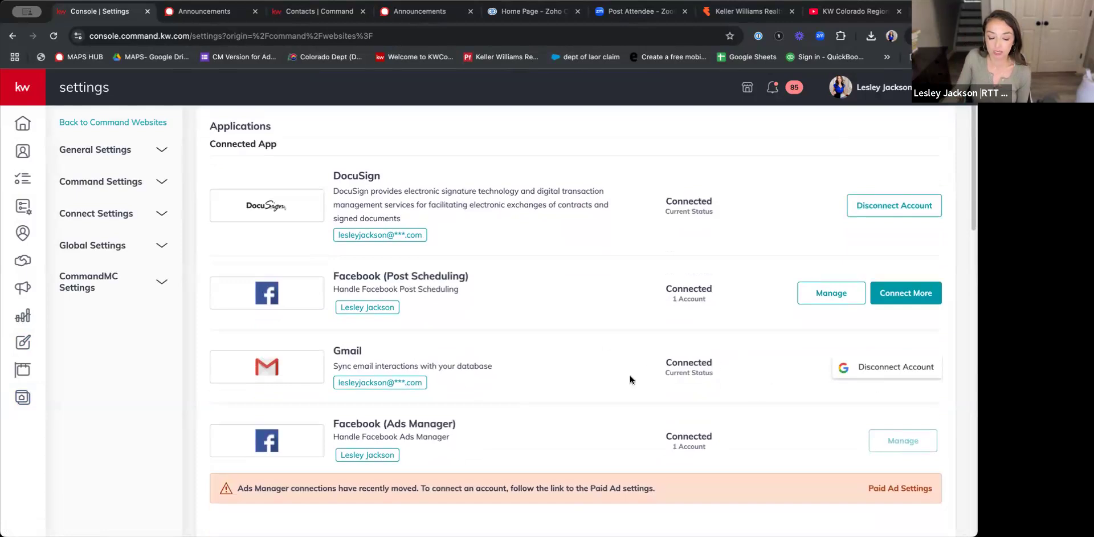
Examine the remaining connectable applications, from signature, social and productivity apps to Command Email, Mailchimp and the Twilio messaging entry
scroll(607, 376, "down", 2)
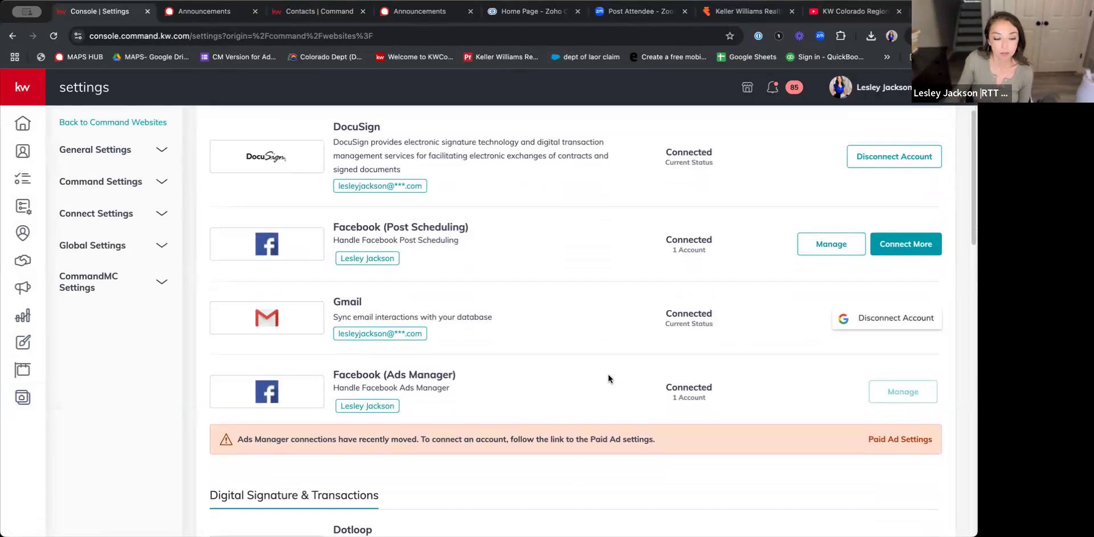
scroll(607, 374, "down", 7)
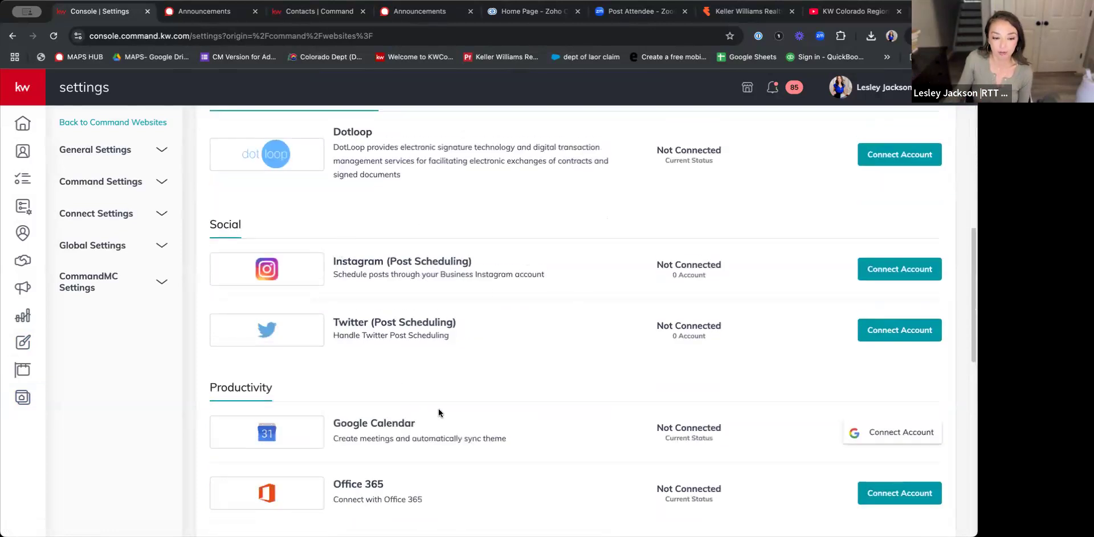
scroll(476, 401, "down", 1)
scroll(511, 416, "down", 3)
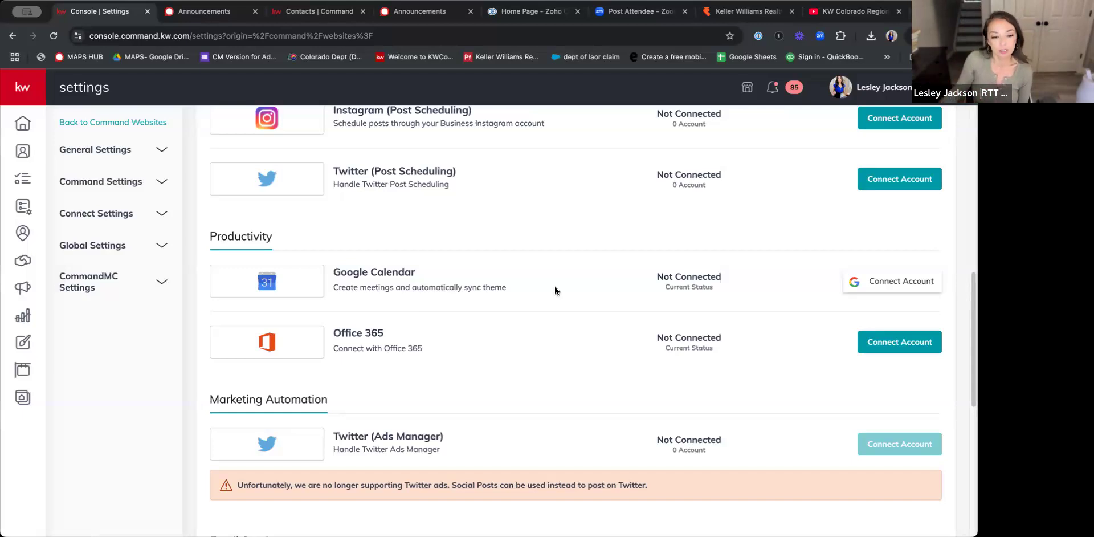
scroll(555, 286, "down", 7)
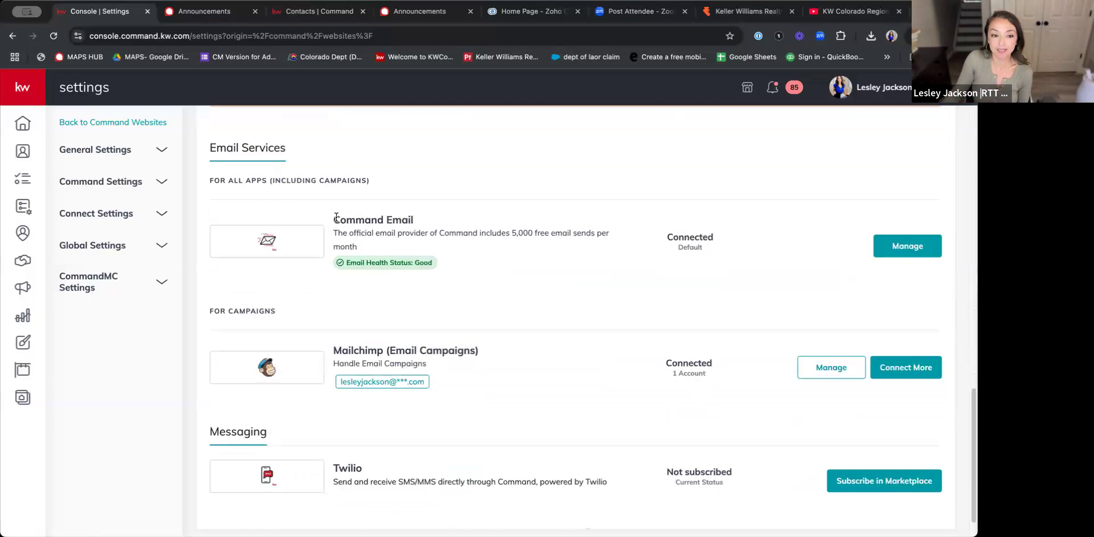
left_click_drag(337, 217, 425, 226)
left_click(441, 221)
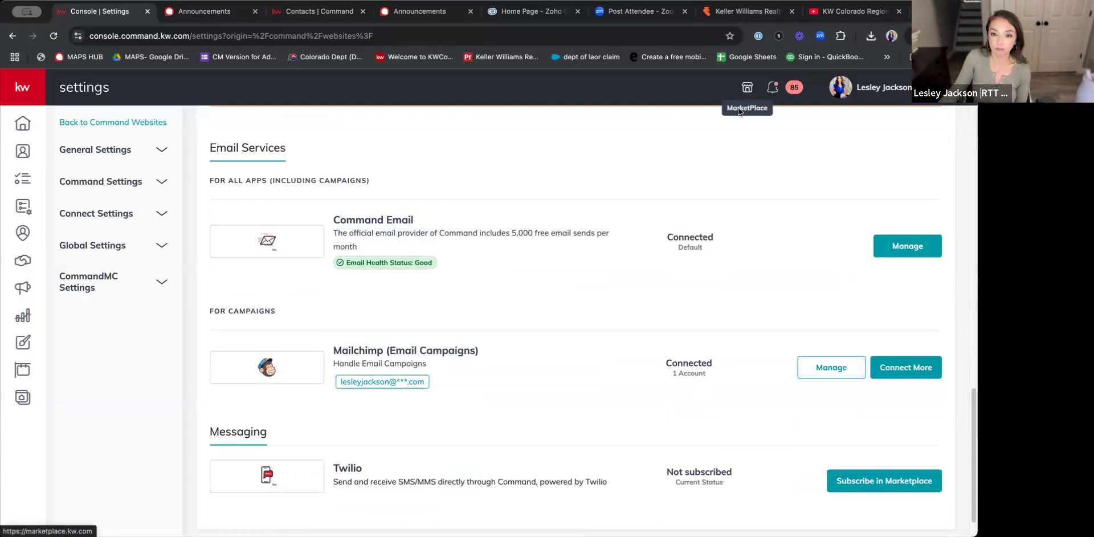
scroll(435, 268, "down", 2)
left_click_drag(333, 420, 391, 428)
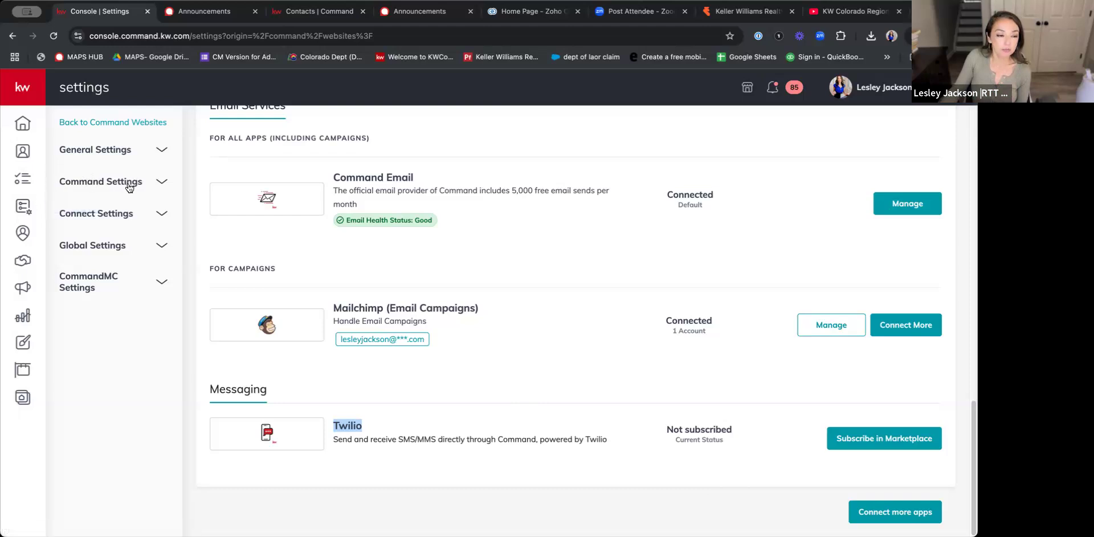
Open the Marketing Profile in Connect Settings, look over its photo and logo uploads, and reload the page
left_click(126, 215)
left_click(134, 240)
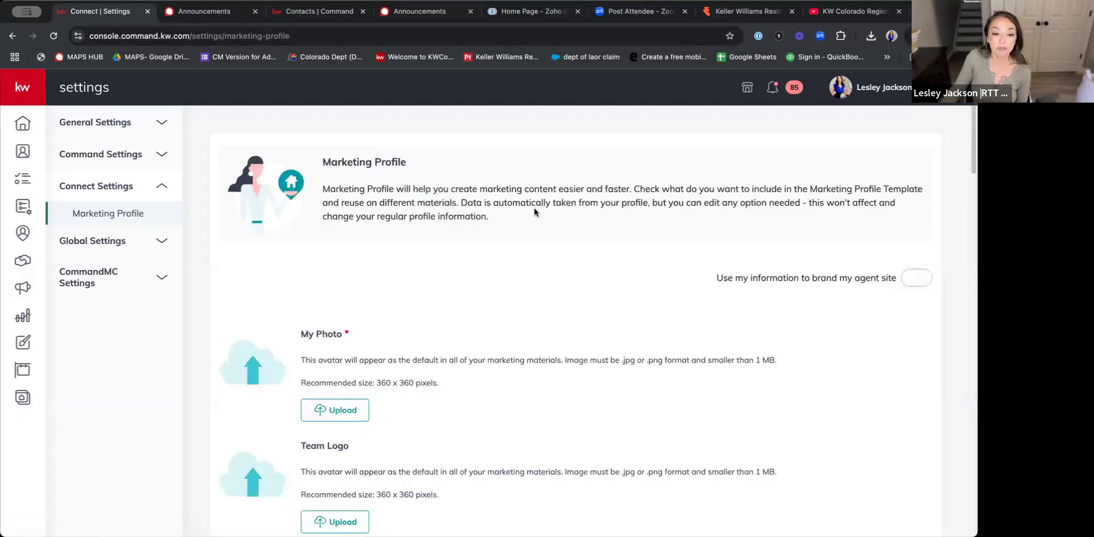
scroll(735, 318, "down", 3)
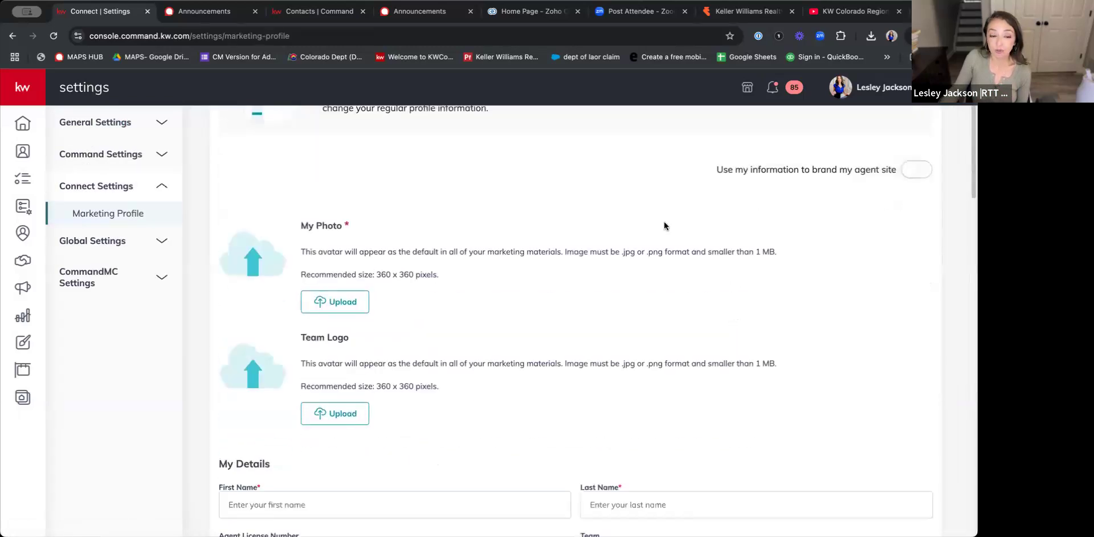
scroll(520, 327, "down", 1)
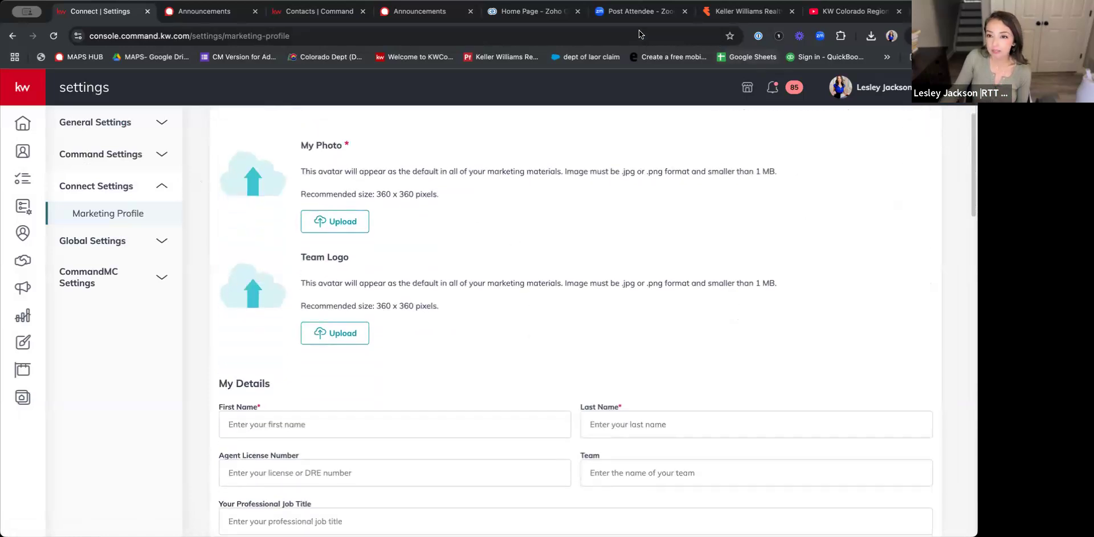
left_click(295, 36)
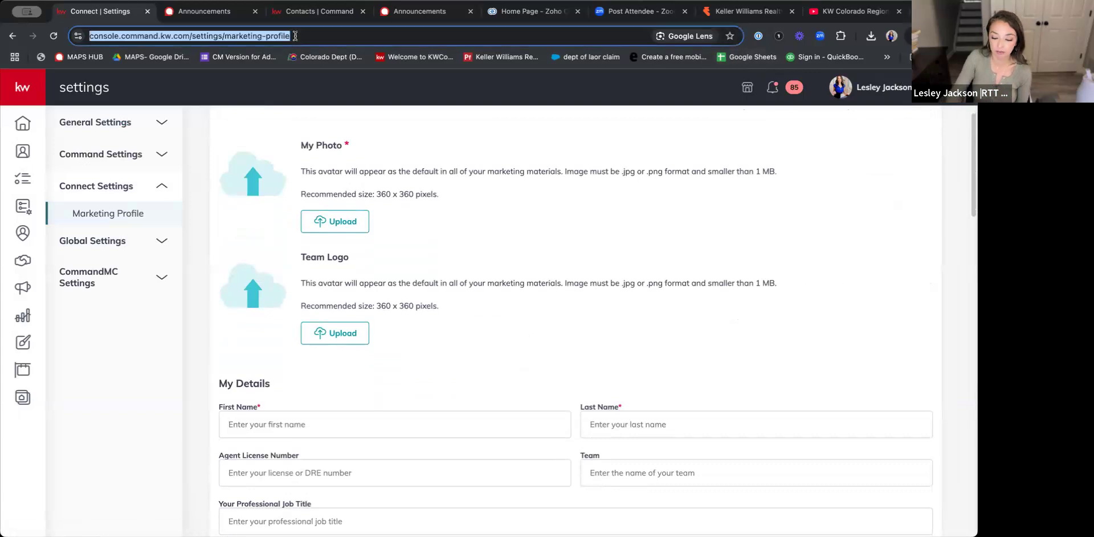
key("Return")
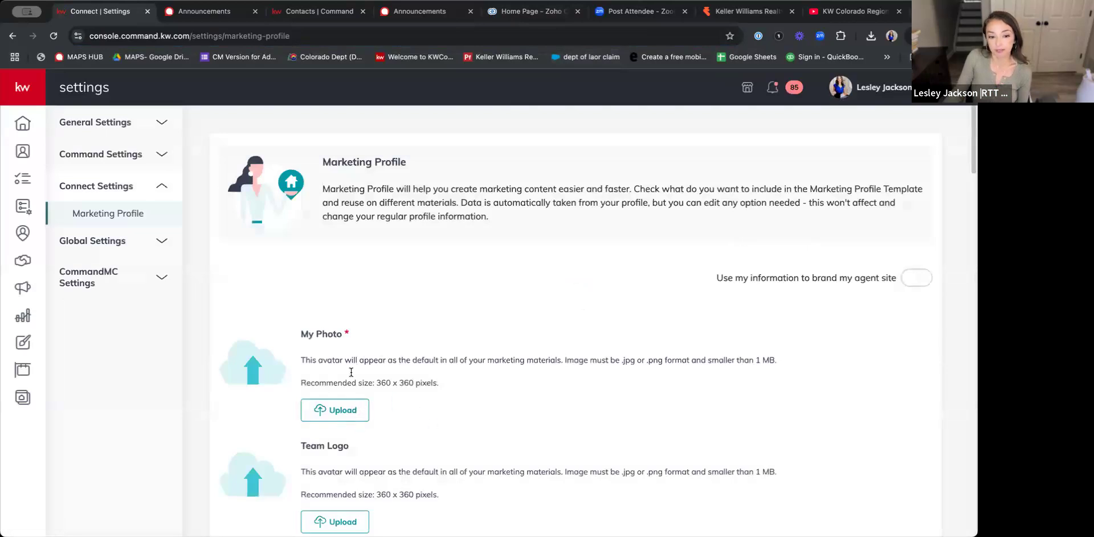
Review the Marketing Profile's My Details, Affiliations, Bio and contact fields, and briefly check the account options
scroll(351, 372, "down", 4)
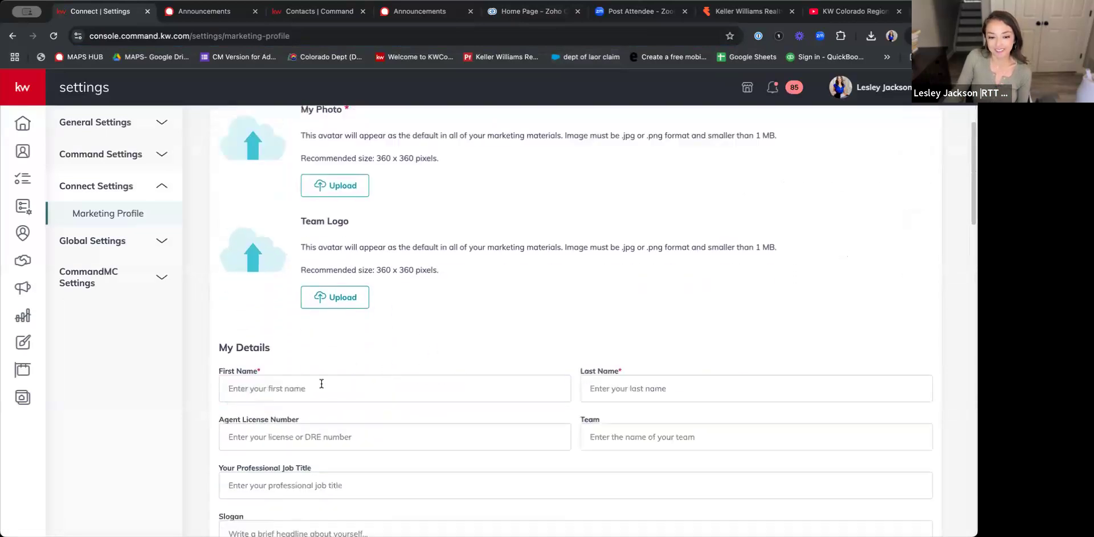
scroll(408, 300, "down", 4)
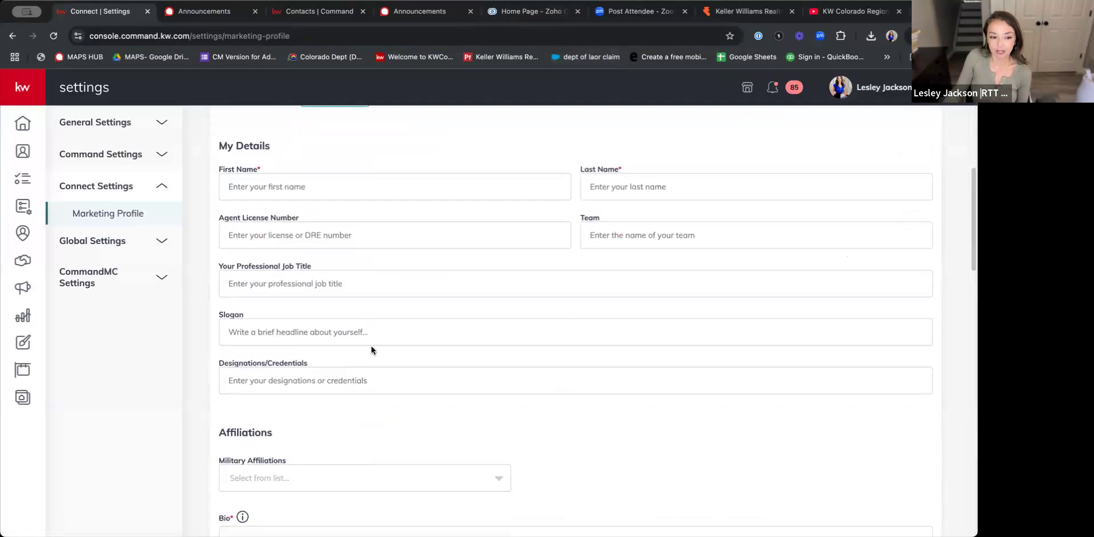
scroll(416, 373, "down", 4)
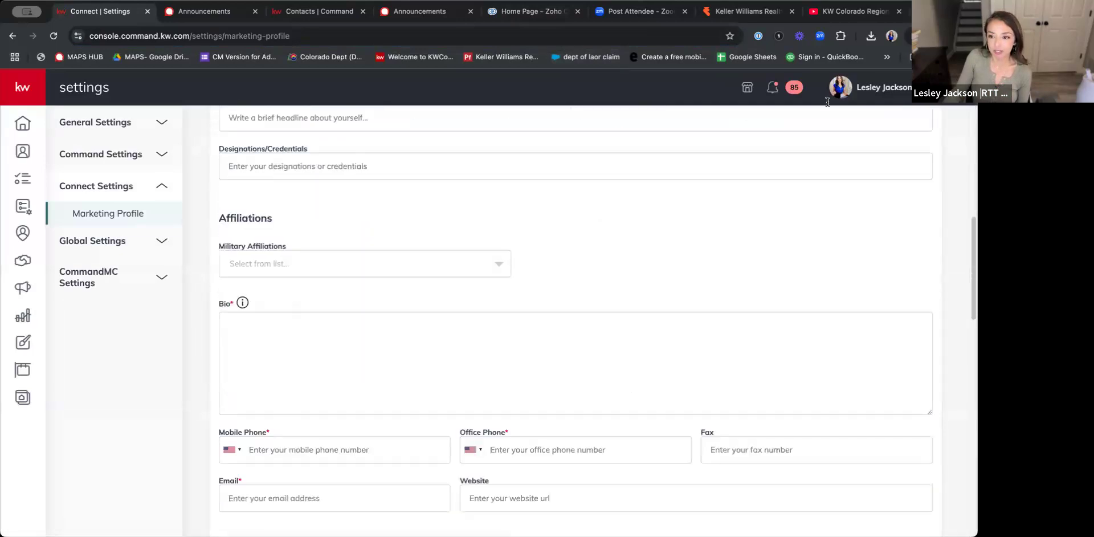
left_click(902, 88)
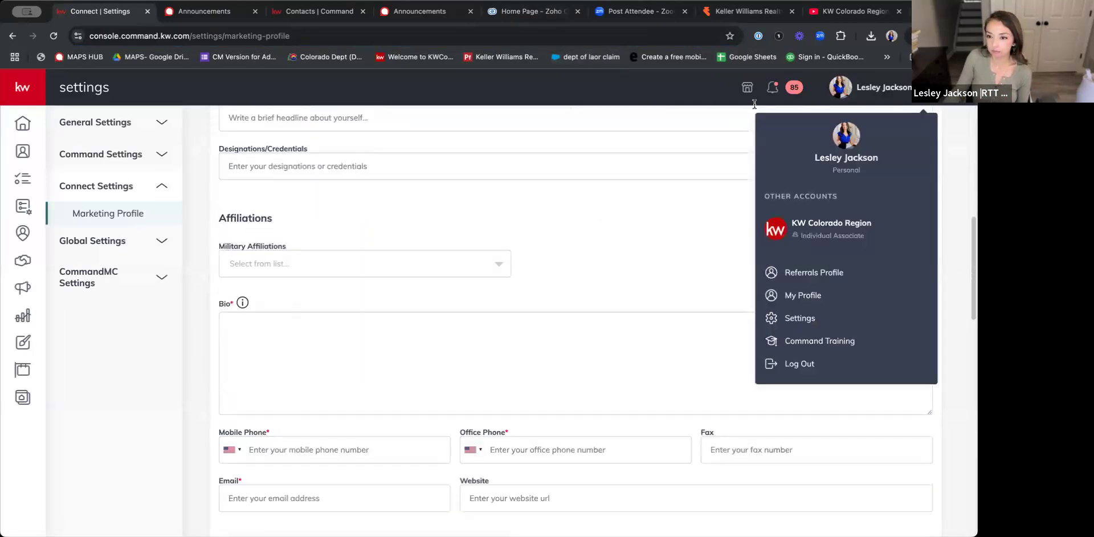
left_click(713, 101)
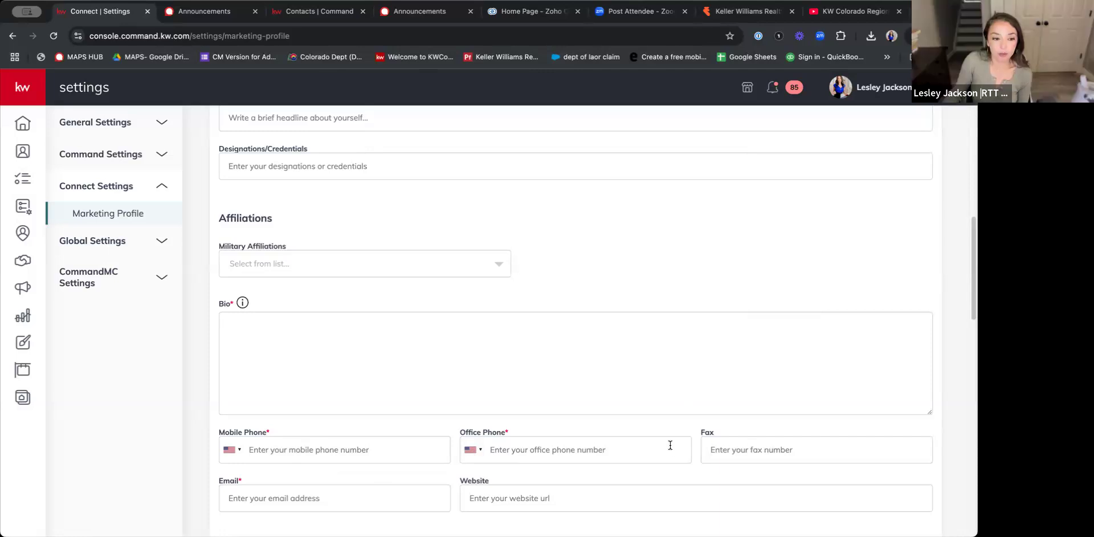
Examine the Marketing Profile's Market Center / Brokerage, Compliance legal footer and Social sections, returning to the brokerage logo and details
scroll(476, 349, "up", 4)
scroll(477, 366, "down", 7)
scroll(478, 356, "down", 10)
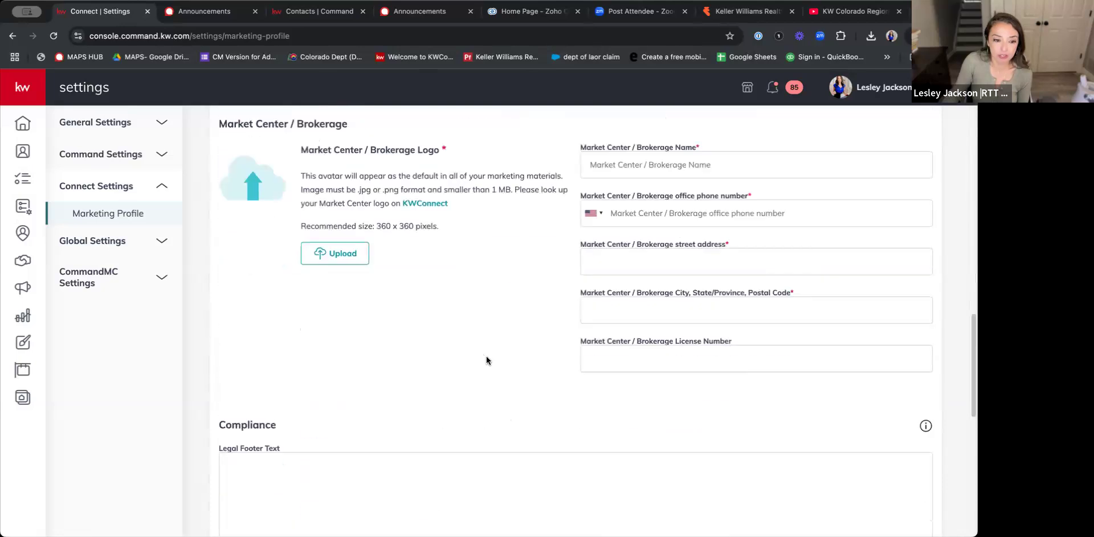
scroll(413, 369, "up", 3)
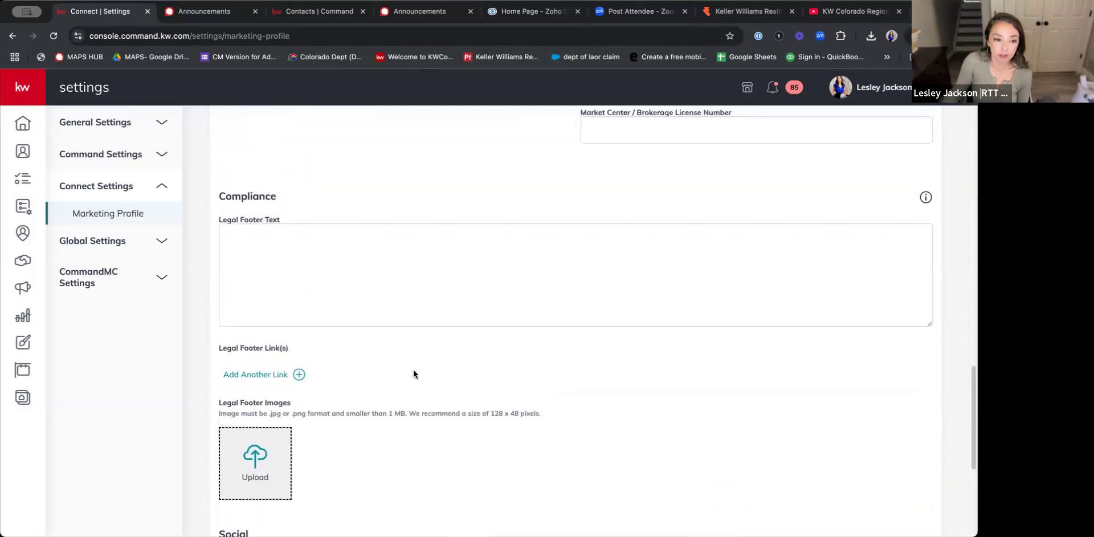
scroll(420, 366, "down", 2)
scroll(421, 368, "down", 3)
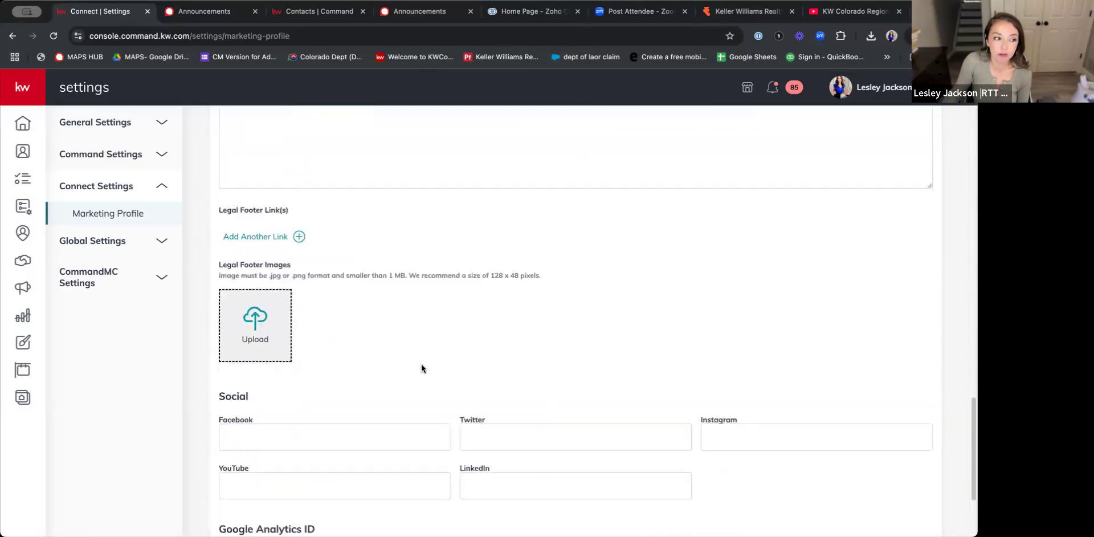
scroll(546, 350, "down", 1)
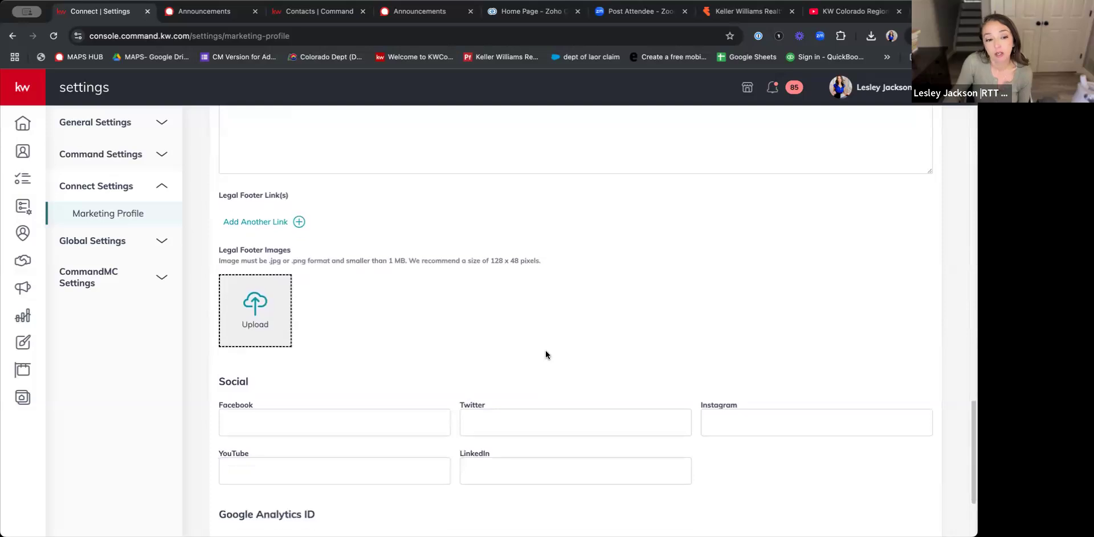
scroll(559, 373, "up", 1)
scroll(563, 376, "up", 5)
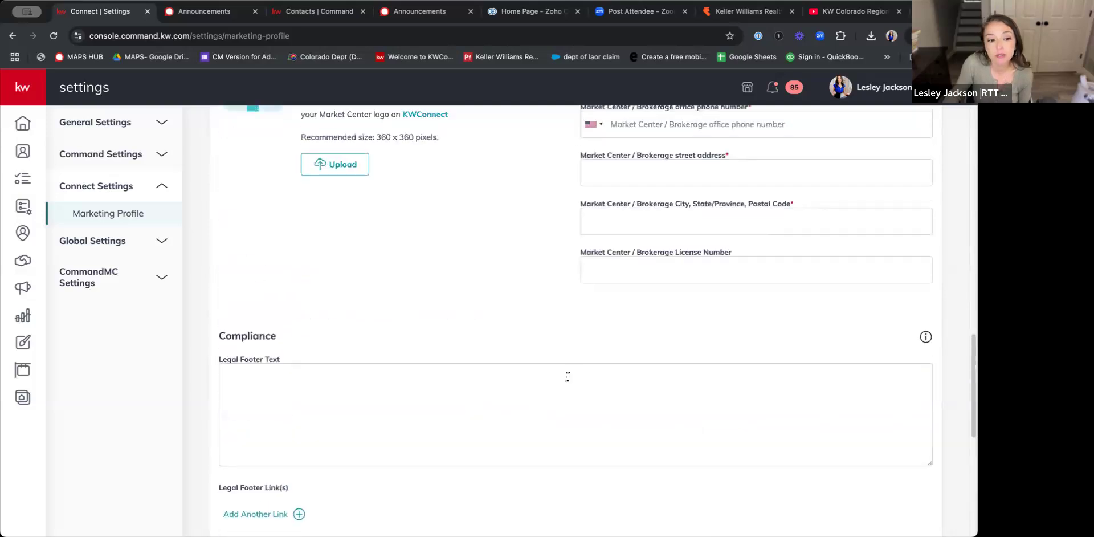
scroll(354, 371, "up", 3)
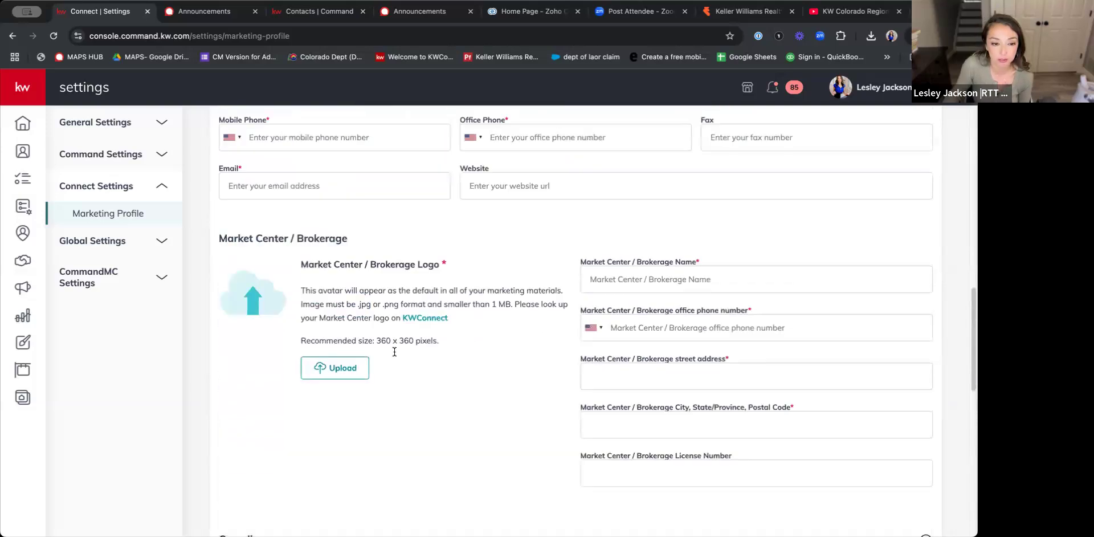